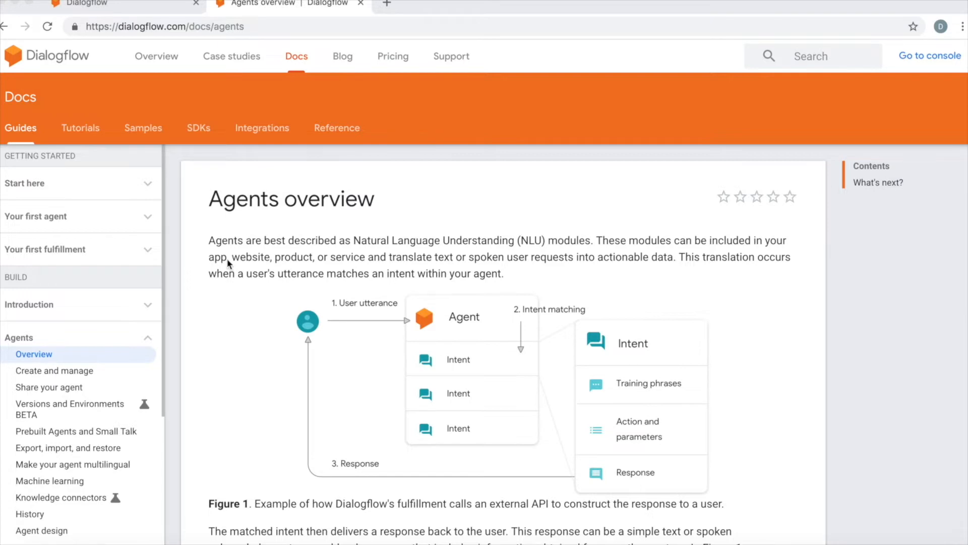
# Step: Read through the Agents overview documentation page, including the agent diagram and the What's next section
pyautogui.scroll(-5, 227, 259)
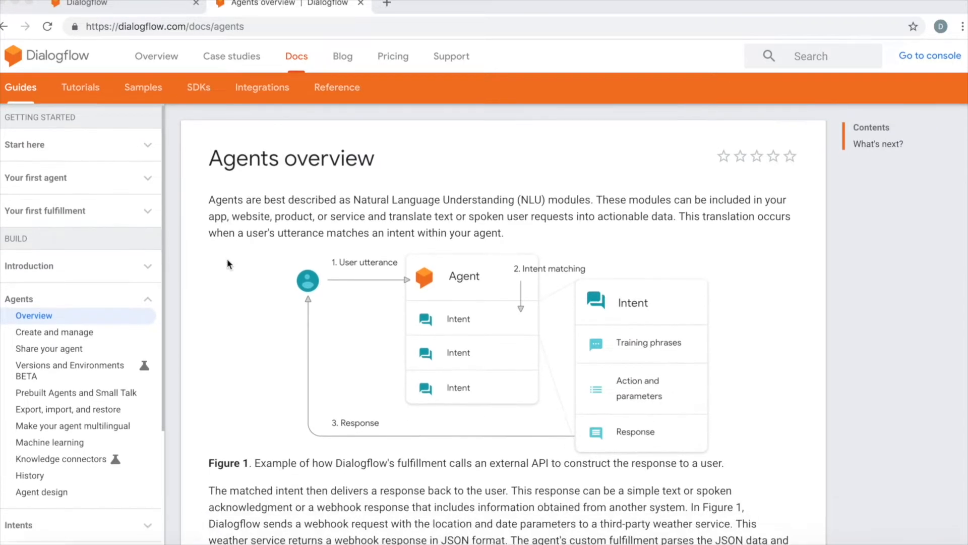
pyautogui.scroll(-4, 227, 263)
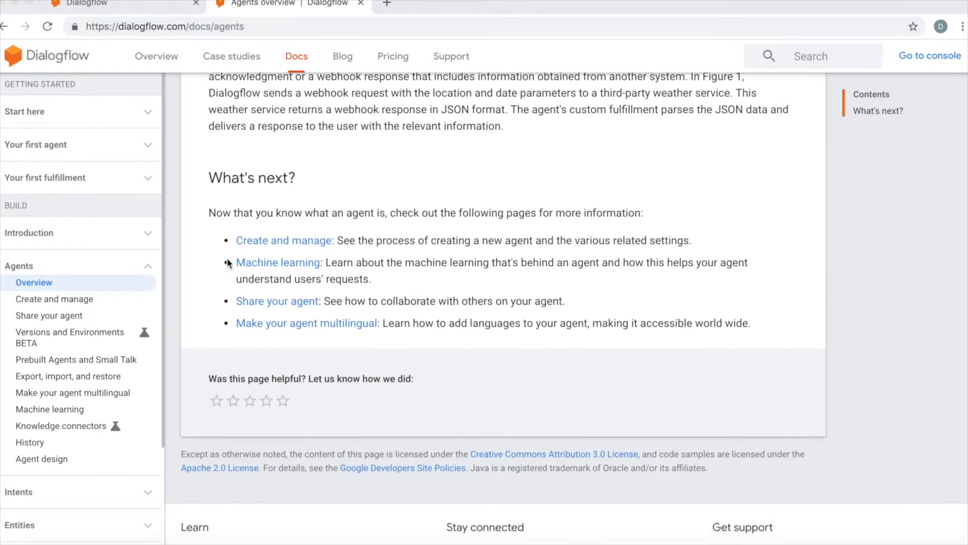
pyautogui.scroll(1, 227, 262)
pyautogui.scroll(8, 227, 262)
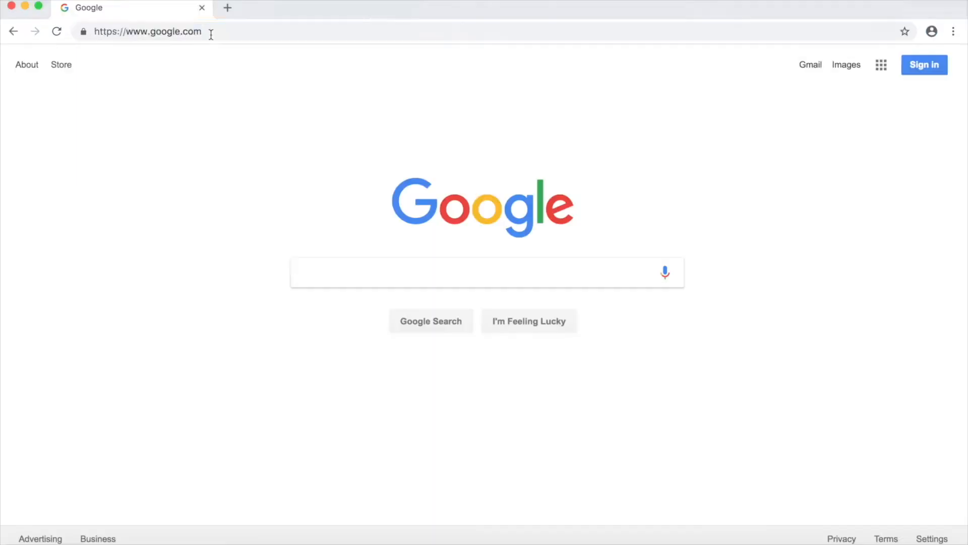
pyautogui.click(211, 33)
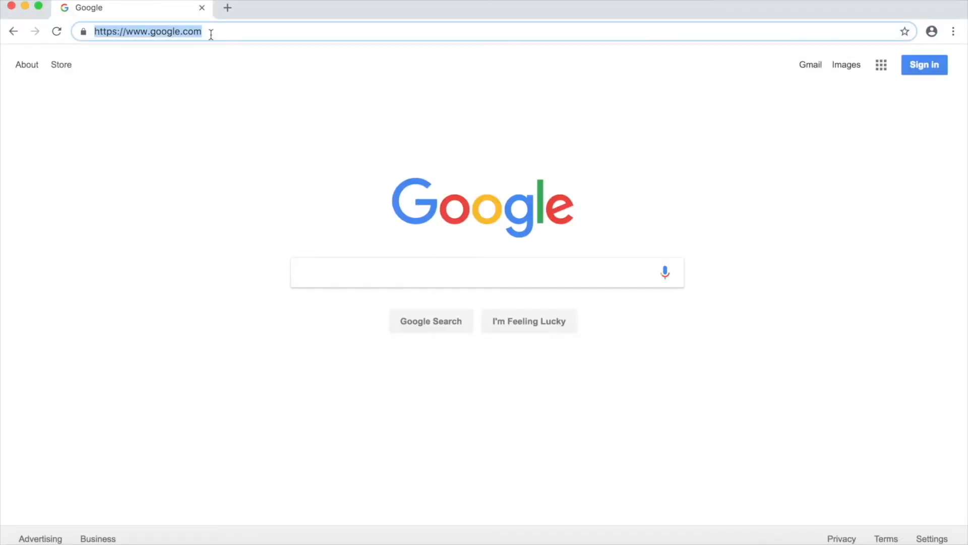
pyautogui.write('www.dialogflow.com')
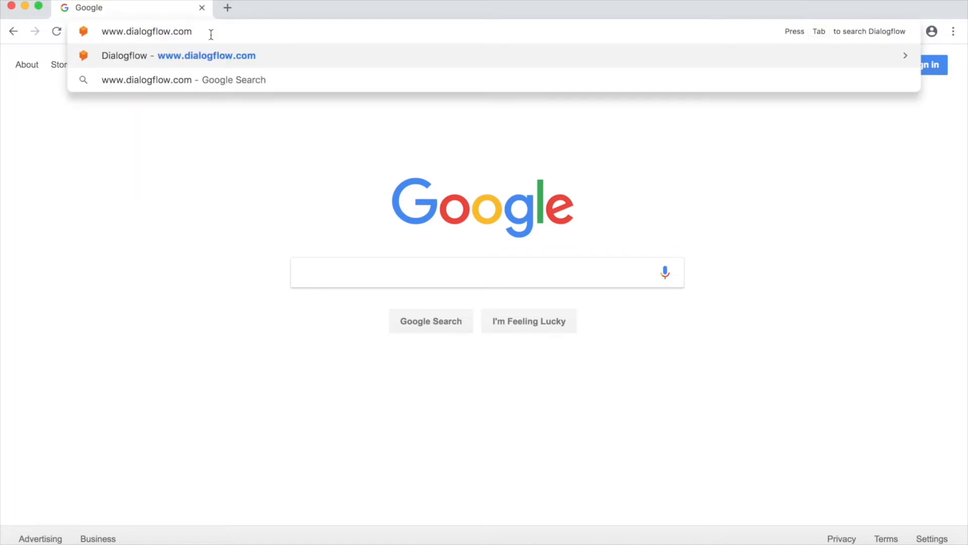
pyautogui.press('Return')
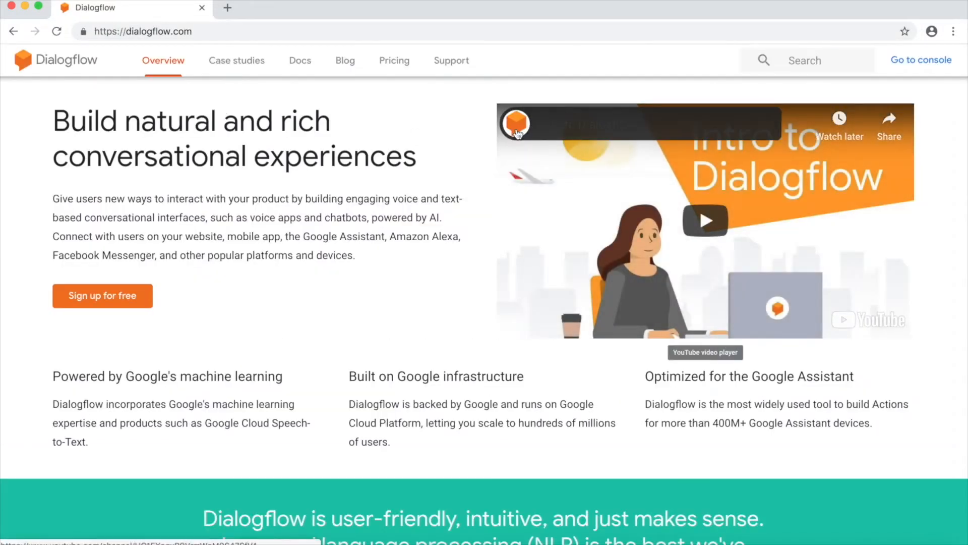
pyautogui.click(911, 63)
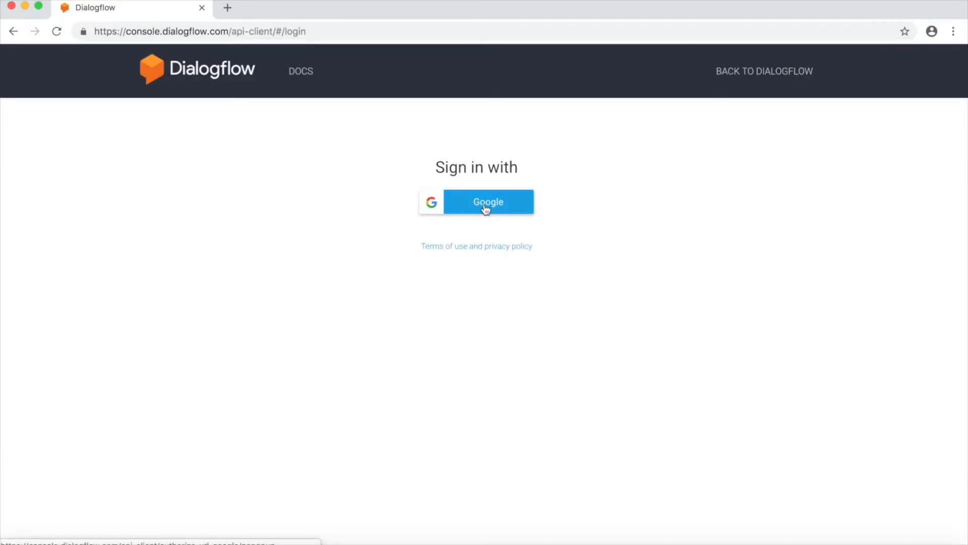
pyautogui.click(485, 208)
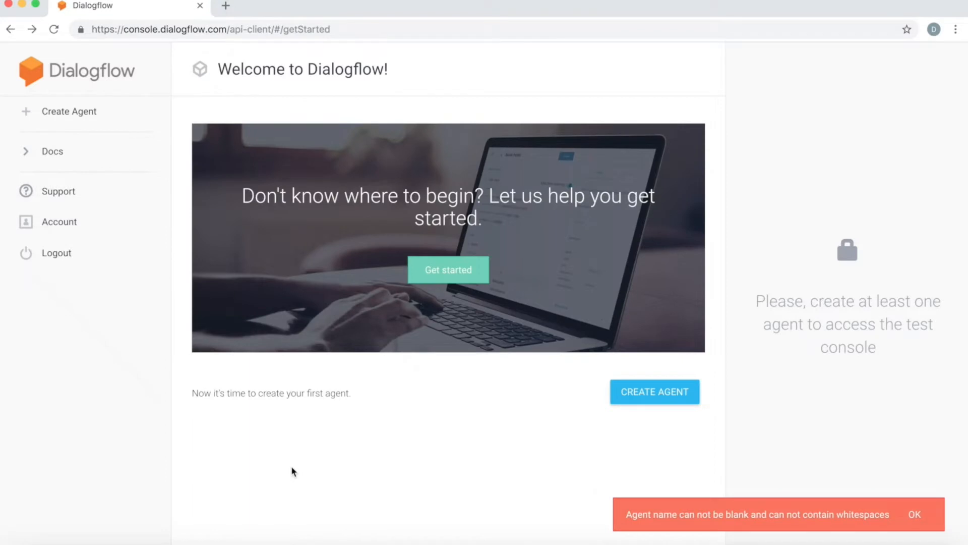
# Step: Create a new agent named My_Knock_Knock_Agent with the default language and time zone
pyautogui.click(67, 117)
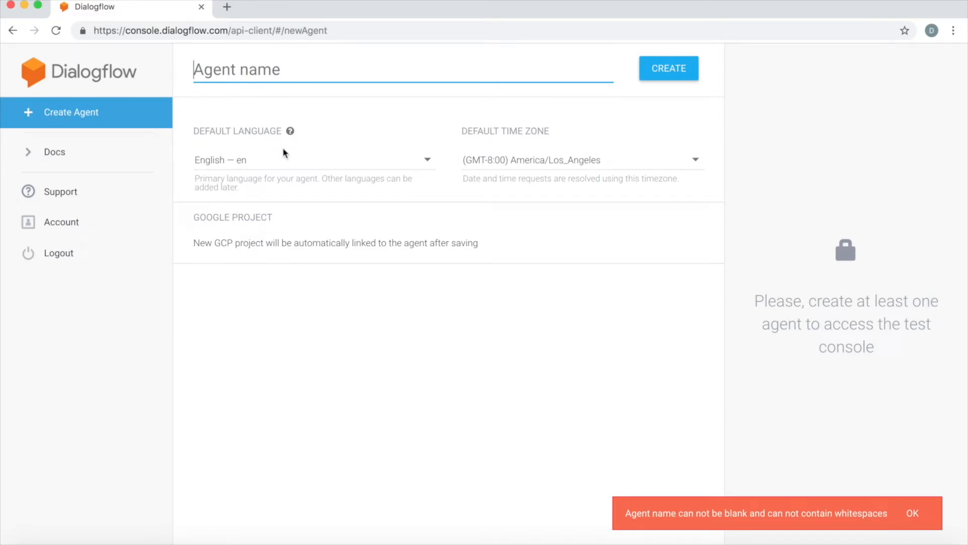
pyautogui.write('My_')
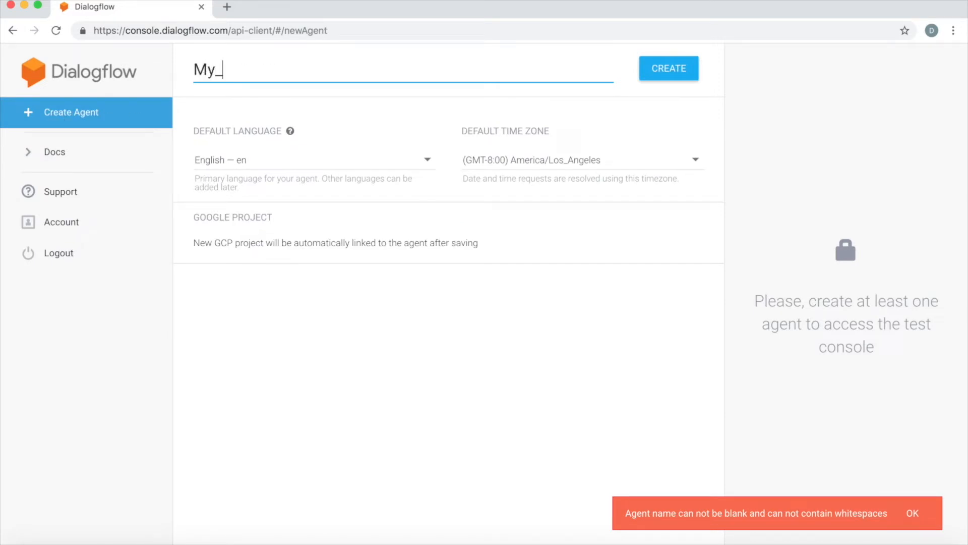
pyautogui.write('Knock_K')
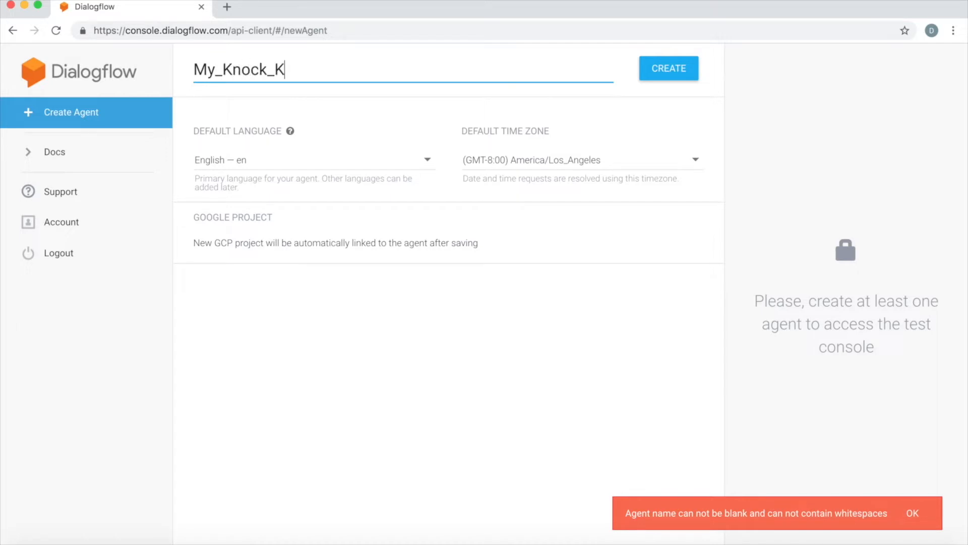
pyautogui.write('nock_Agent')
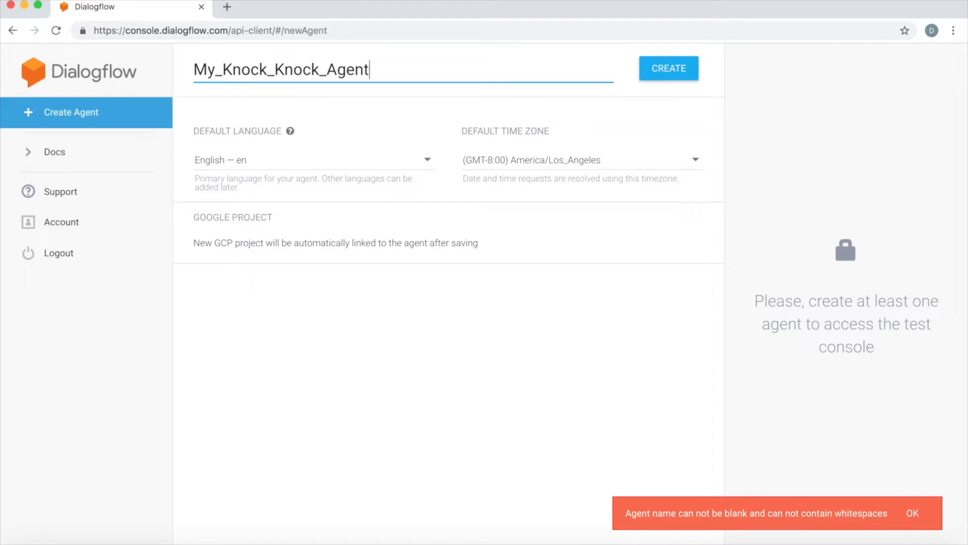
pyautogui.click(674, 74)
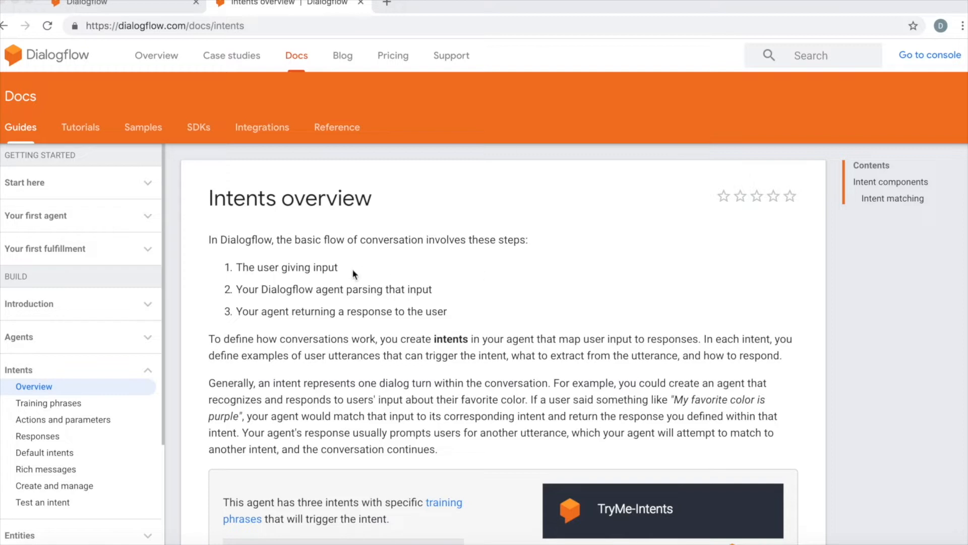
# Step: Read the Intents overview documentation page on how intents map user input to responses
pyautogui.scroll(-3, 353, 274)
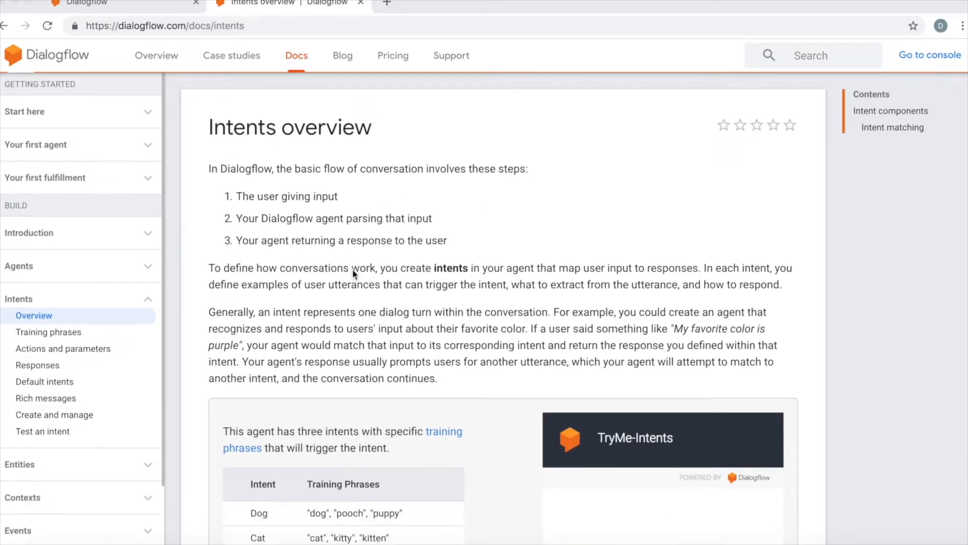
pyautogui.scroll(-3, 353, 273)
pyautogui.scroll(7, 353, 273)
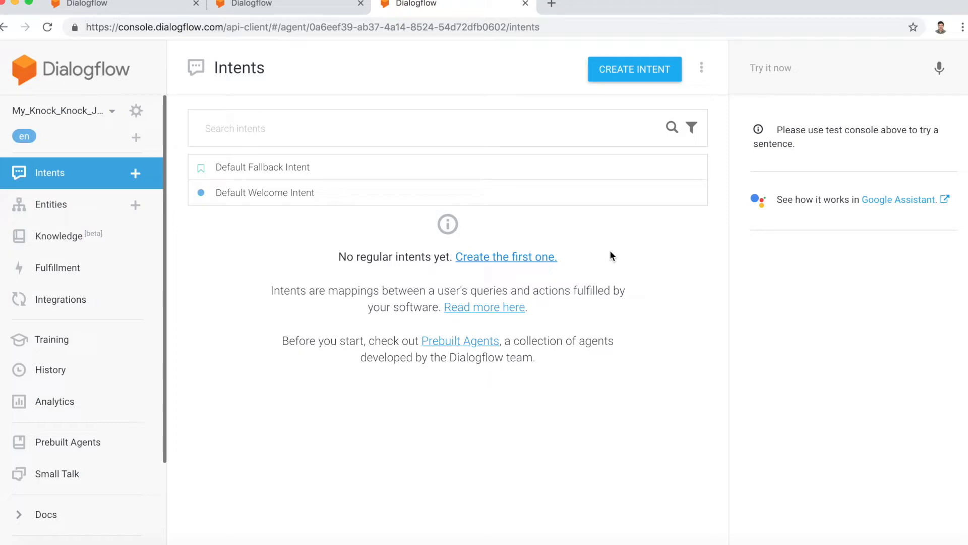
# Step: Start a new intent in the joke agent and name it Tell_me_a_joke_intent
pyautogui.click(626, 75)
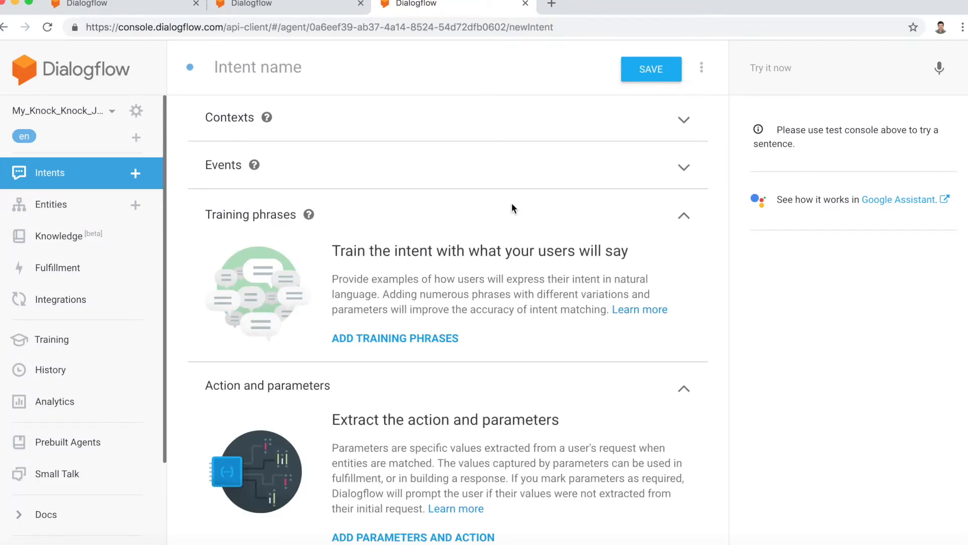
pyautogui.click(269, 75)
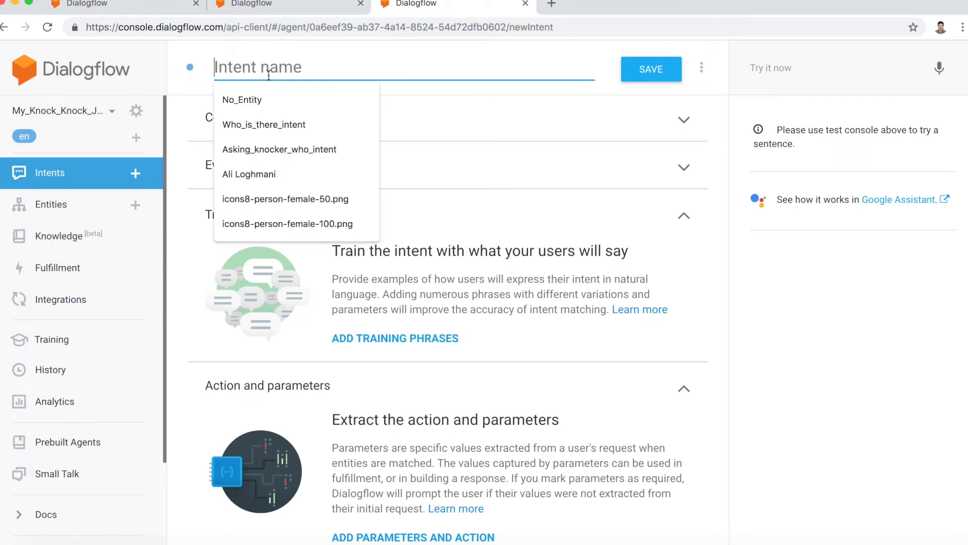
pyautogui.write('Tell')
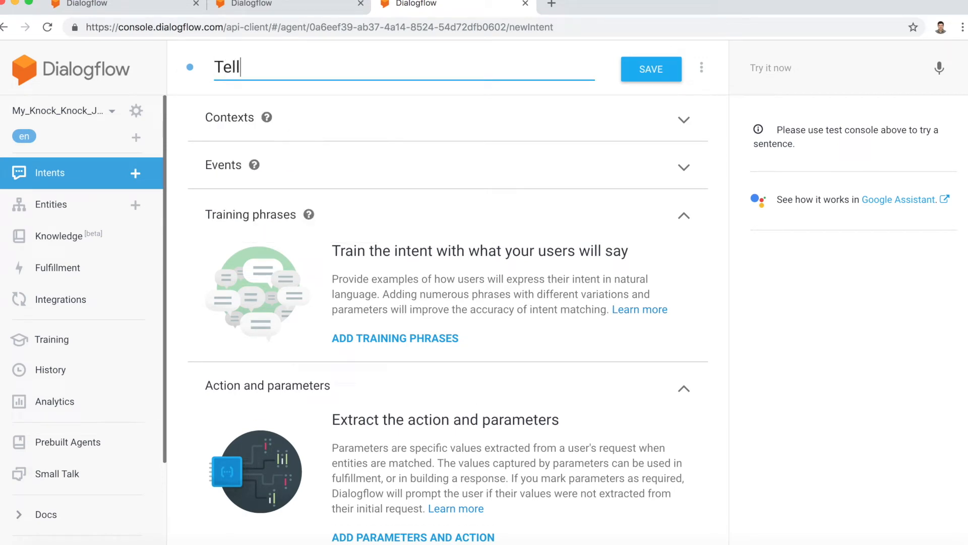
pyautogui.write('_me_a_joke_i')
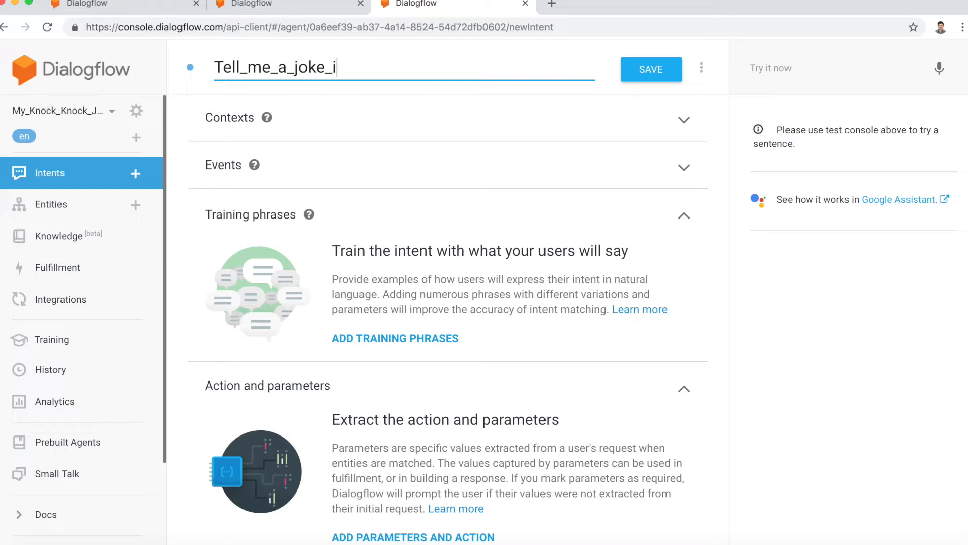
pyautogui.write('ntent')
# Step: Add "I am bored make me laugh" as the first training phrase of the joke intent
pyautogui.scroll(-1, 328, 183)
pyautogui.scroll(3, 329, 190)
pyautogui.scroll(-2, 329, 190)
pyautogui.scroll(-1, 329, 186)
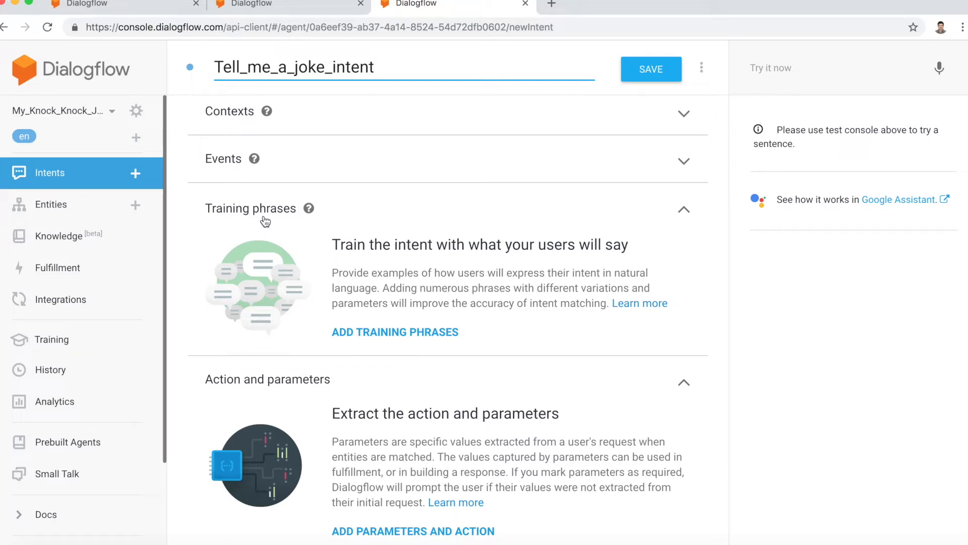
pyautogui.click(368, 335)
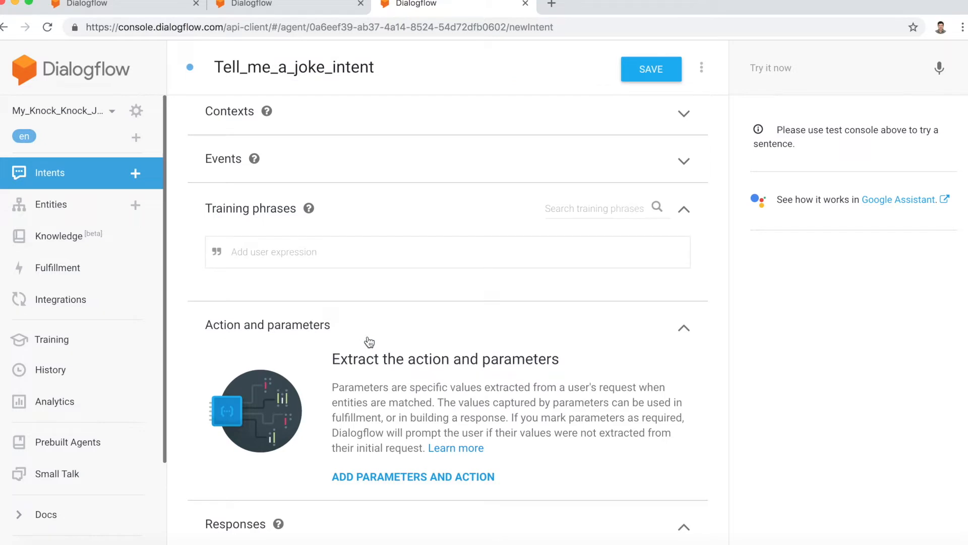
pyautogui.click(311, 251)
pyautogui.write('I am bored make me laugh')
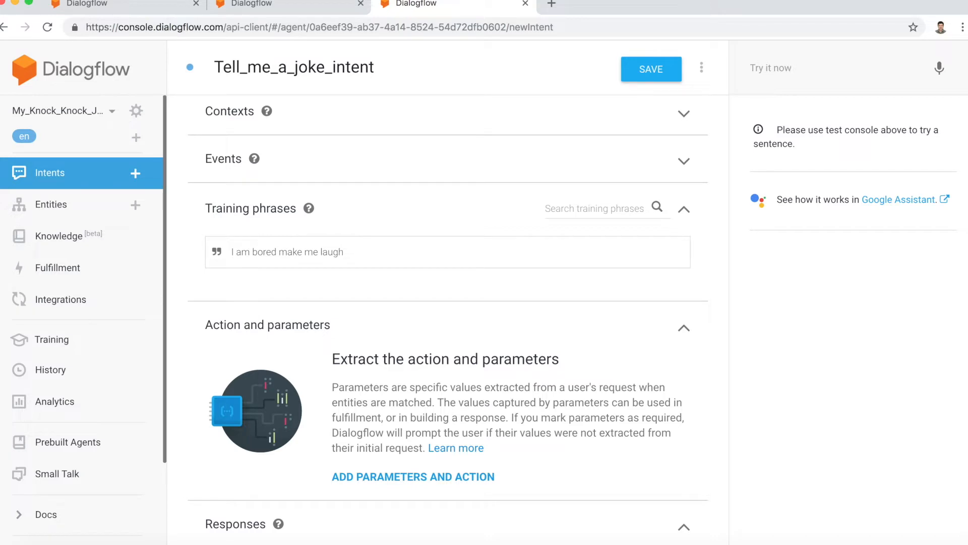
pyautogui.press('Return')
# Step: Add the training phrase "Tell me a knock knock joke" to the intent
pyautogui.write('Tell m')
pyautogui.write('e a')
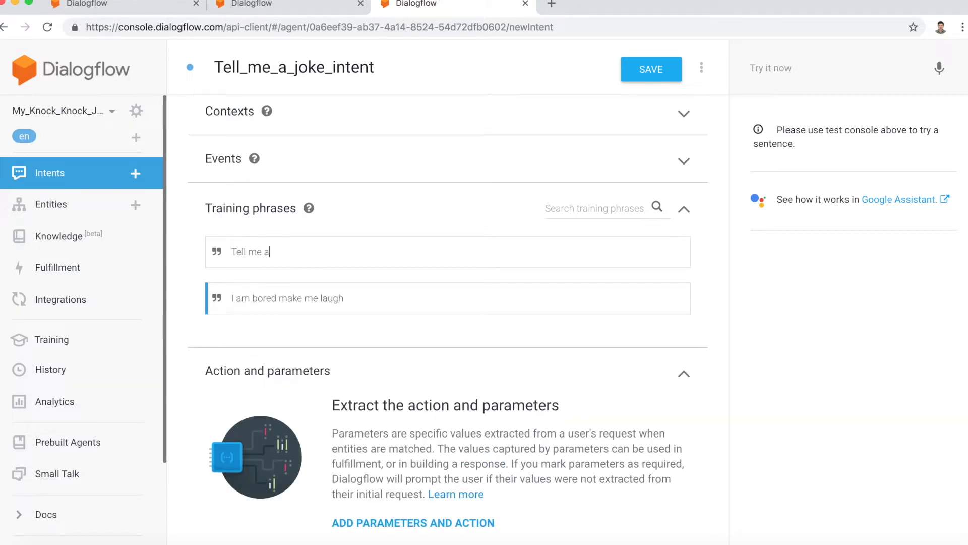
pyautogui.write(' knock knock joke')
pyautogui.press('Return')
# Step: Add the training phrases "Say something funny" and "How about something funny" to the intent
pyautogui.write('Sa')
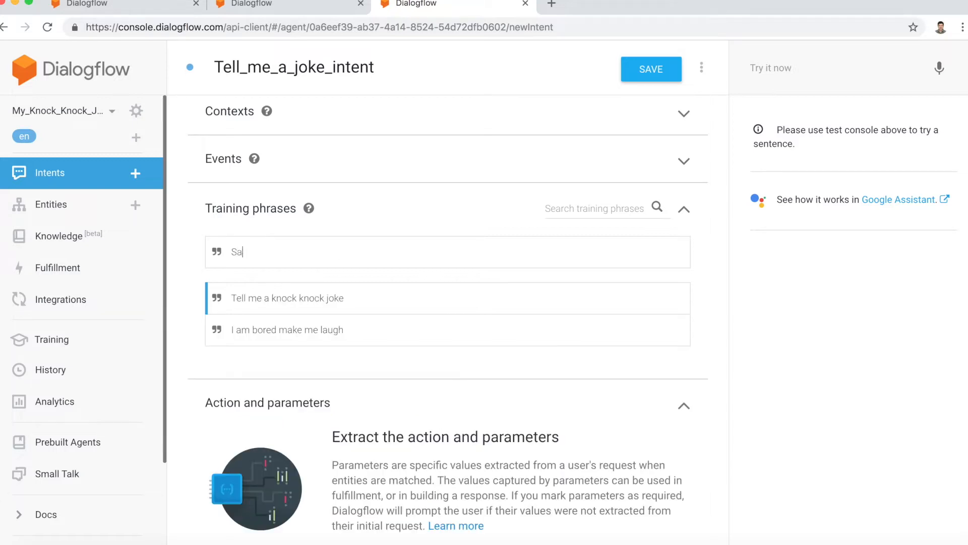
pyautogui.write('y something funny')
pyautogui.press('Return')
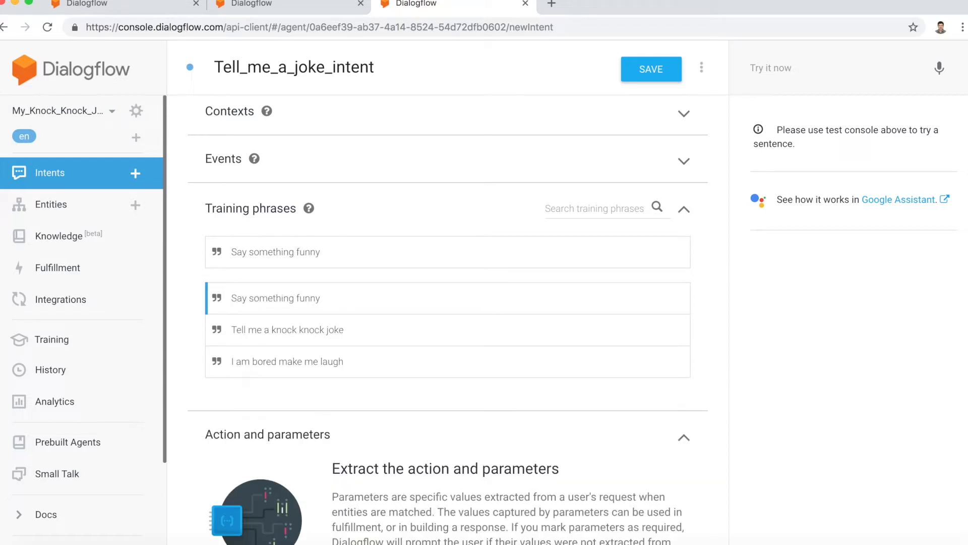
pyautogui.write('How about something funny')
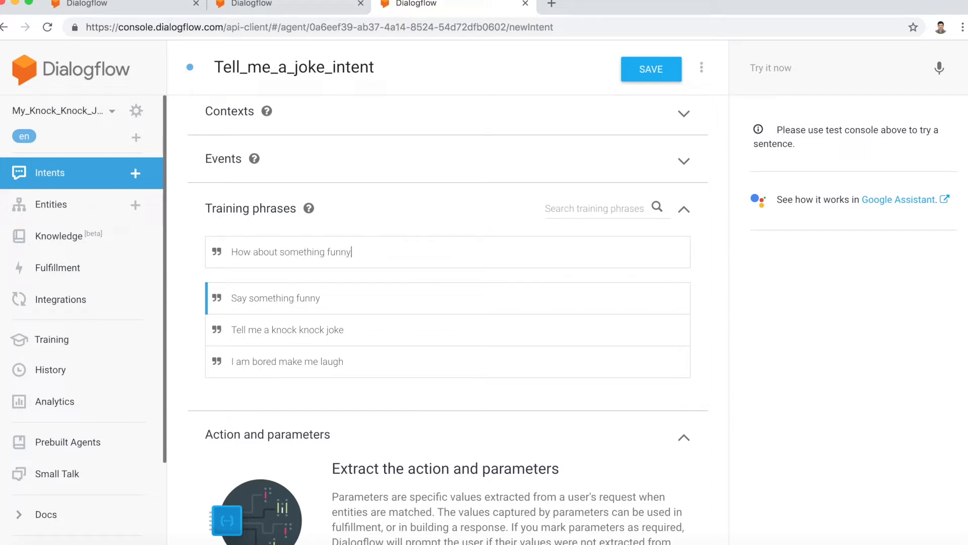
pyautogui.press('Return')
# Step: Add the training phrases "Tell me a joke" and "I am bored tell me a joke" to the intent
pyautogui.write('Tell me a joke')
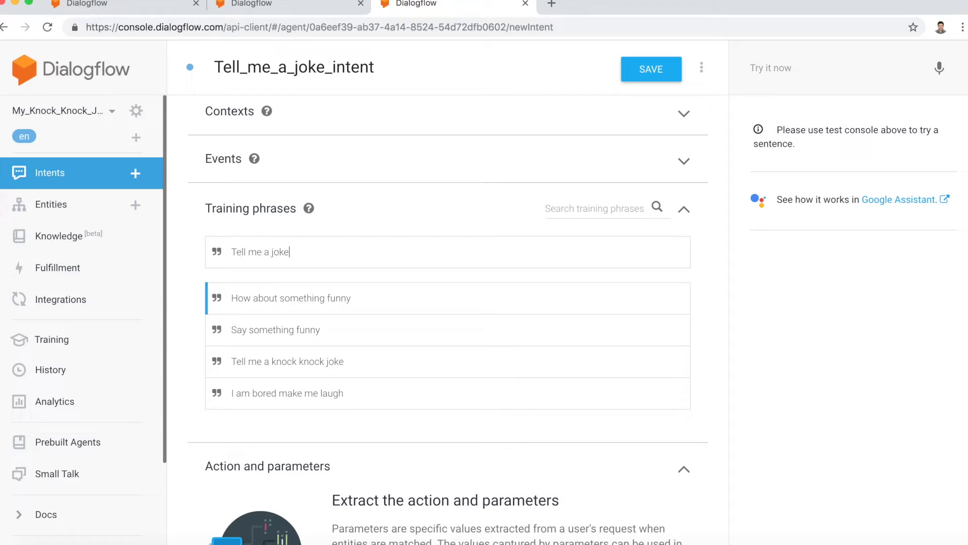
pyautogui.press('Return')
pyautogui.write('I am bo')
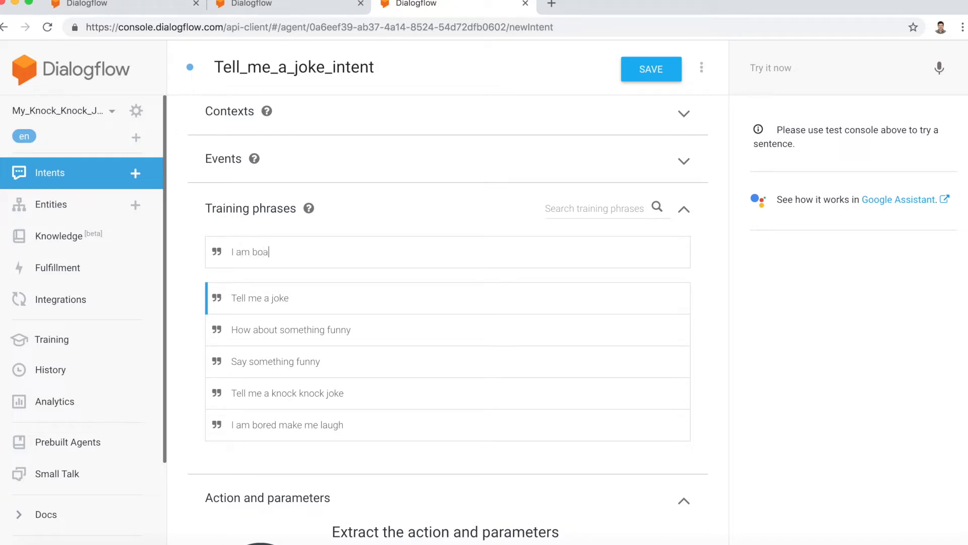
pyautogui.write('red m')
pyautogui.press('BackSpace')
pyautogui.write('tell me a joke')
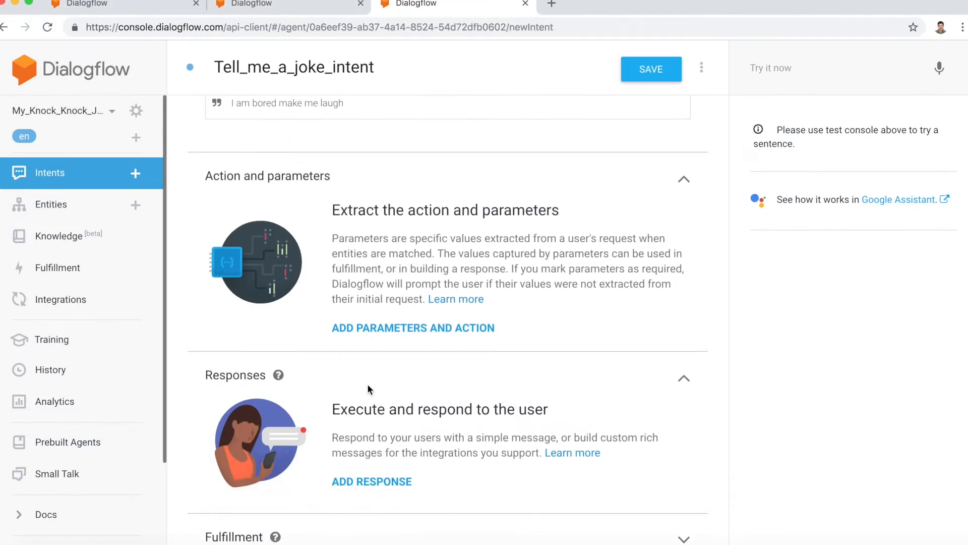
# Step: Add a text response to the joke intent that begins "Sure, I know quite a few knock knock jokes."
pyautogui.scroll(-1, 368, 383)
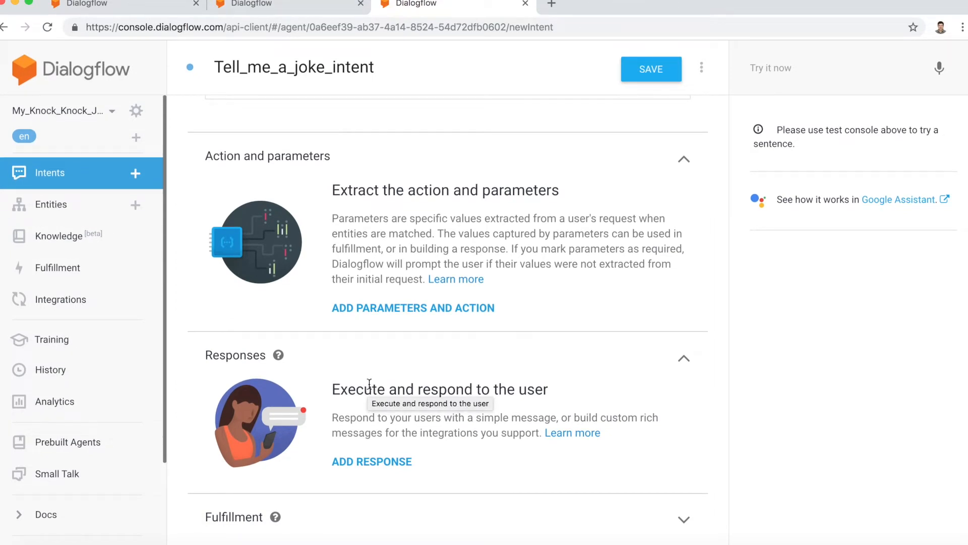
pyautogui.click(365, 462)
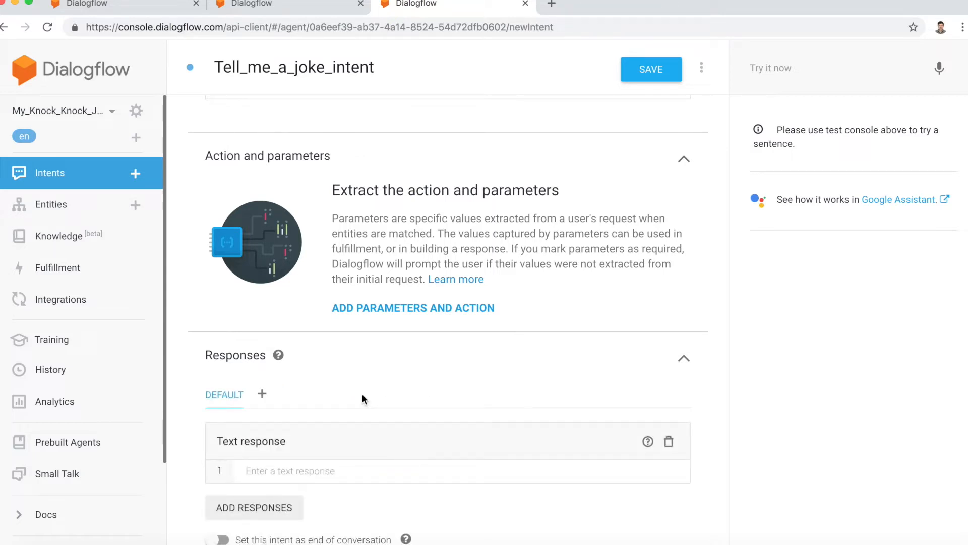
pyautogui.scroll(-2, 384, 418)
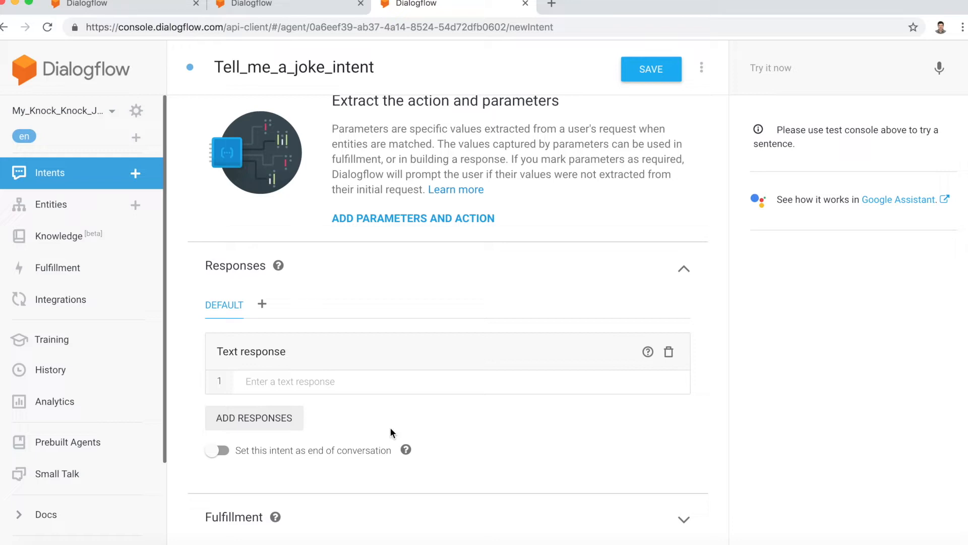
pyautogui.write('Sure')
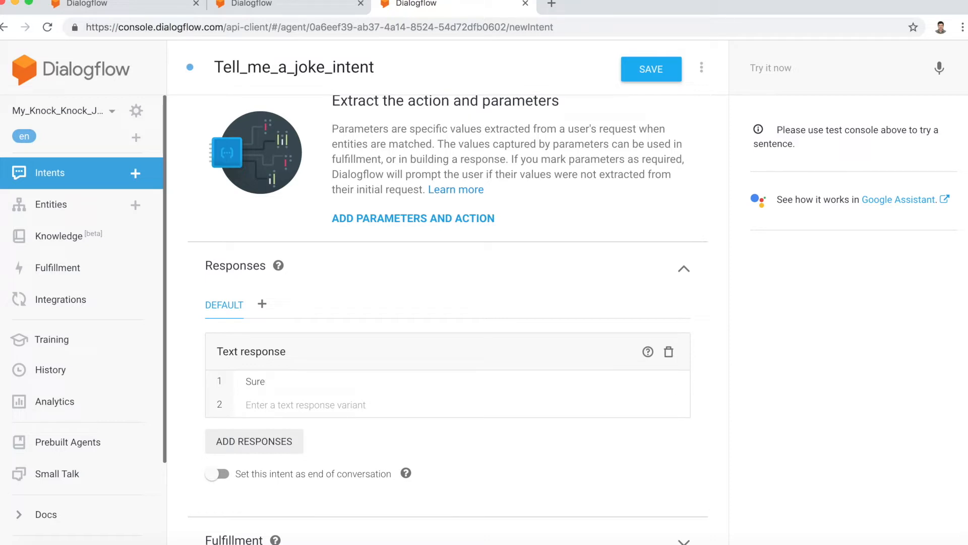
pyautogui.write(', I know')
pyautogui.write(' a')
pyautogui.press('BackSpace')
pyautogui.write('quite a fw')
pyautogui.press('BackSpace')
pyautogui.press('BackSpace')
pyautogui.press('BackSpace')
pyautogui.write('few knock knock')
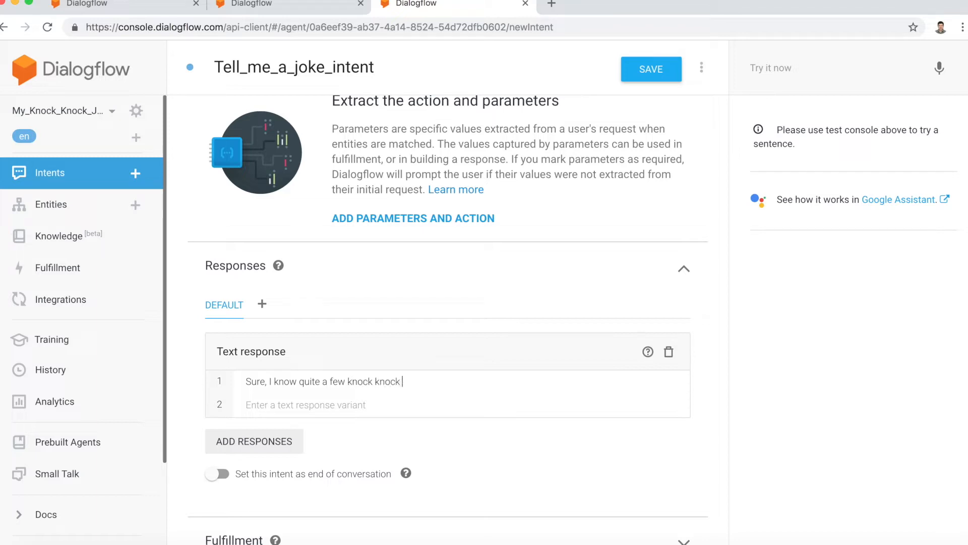
pyautogui.write(' jokes. The way it works')
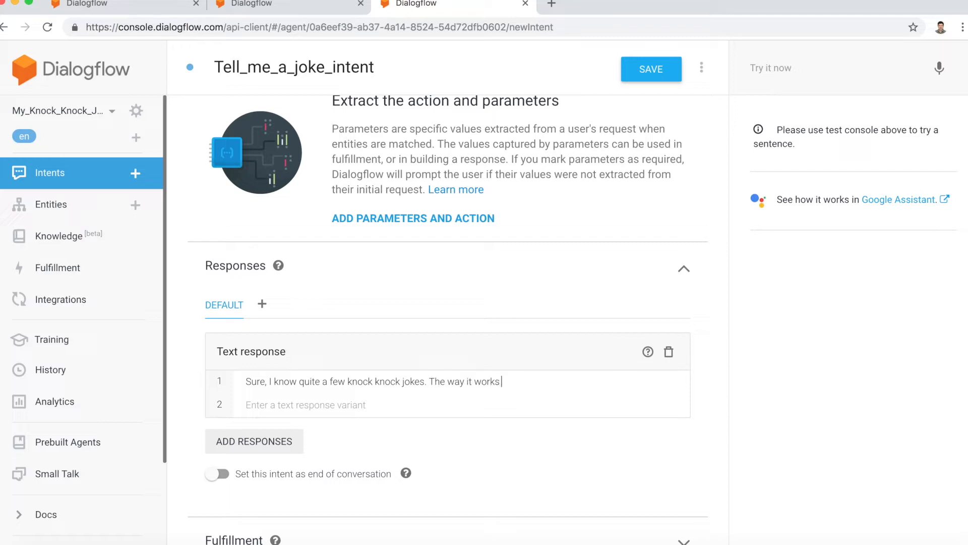
pyautogui.write(' is that I would say "kno')
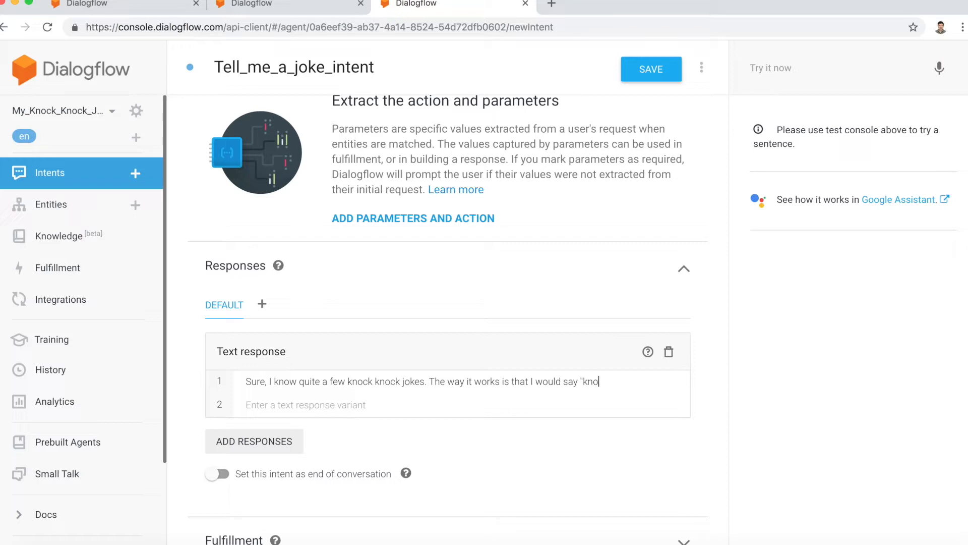
pyautogui.write('ck knock" and in response')
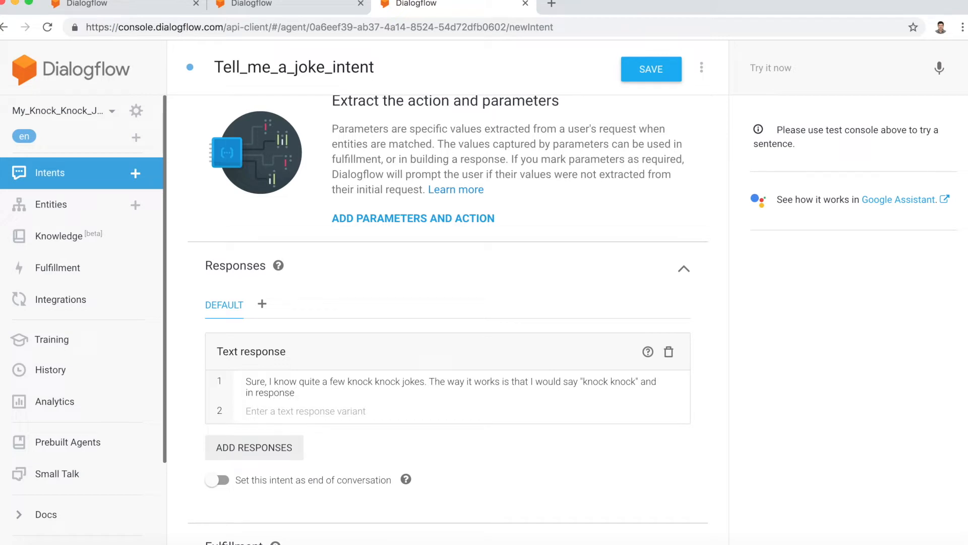
pyautogui.write(' you have to say "Who is there?" or')
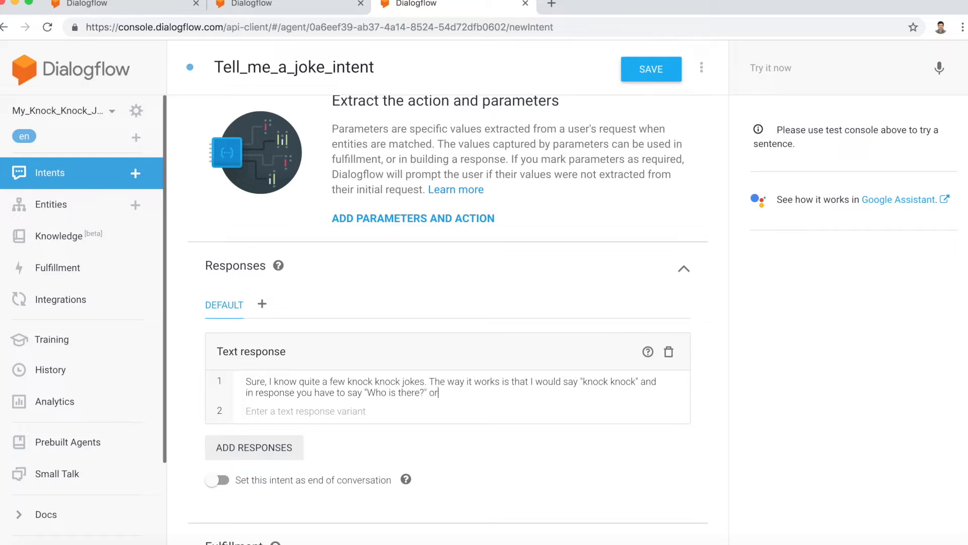
pyautogui.write(',')
# Step: Add "Who is it?" as the alternative reply in the first response, with commas before and after "or" and a closing full stop
pyautogui.press('BackSpace')
pyautogui.write('"Who is it?')
pyautogui.press('Left')
pyautogui.press('Left')
pyautogui.press('Left')
pyautogui.press('Left')
pyautogui.press('Left')
pyautogui.press('Left')
pyautogui.press('Left')
pyautogui.press('Left')
pyautogui.press('Left')
pyautogui.click(429, 393)
pyautogui.write(',')
pyautogui.press('Right')
pyautogui.press('Right')
pyautogui.press('Right')
pyautogui.write(',')
pyautogui.press('Right')
pyautogui.press('Right')
pyautogui.press('Right')
pyautogui.press('Right')
pyautogui.press('Right')
pyautogui.press('Right')
pyautogui.press('Right')
pyautogui.press('Right')
pyautogui.press('Right')
pyautogui.press('Right')
pyautogui.press('Right')
pyautogui.press('Right')
pyautogui.write('". Then I will')
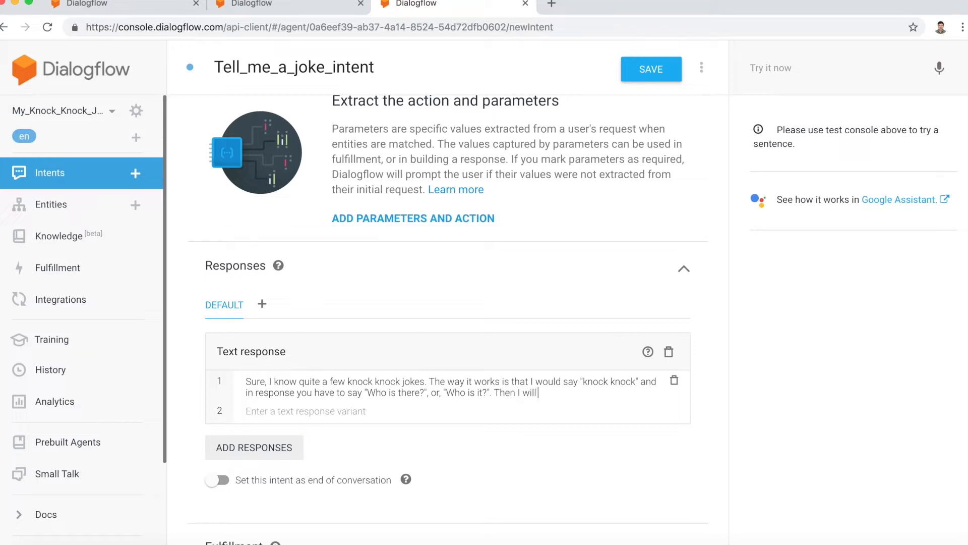
pyautogui.write(' say a name or phrase like cash o')
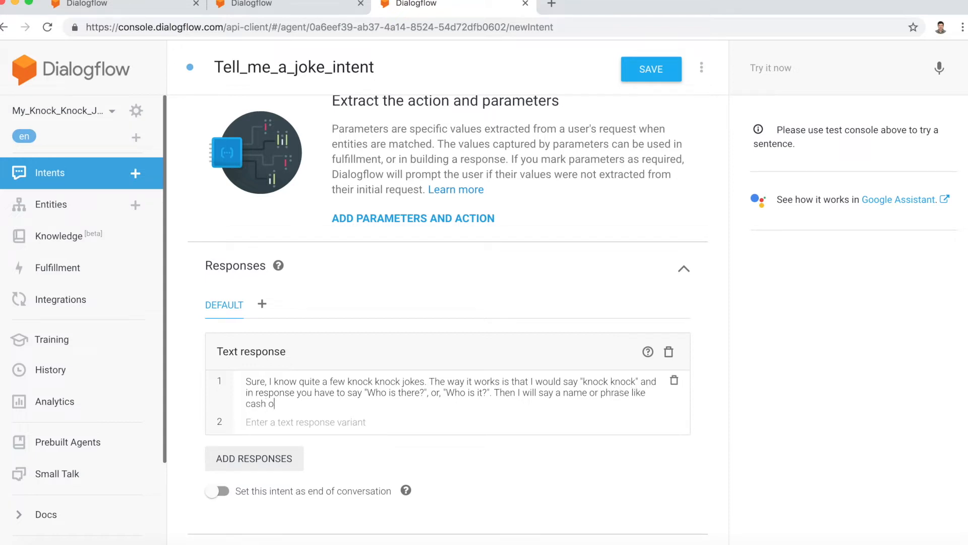
pyautogui.write('r cow says, then you have to say"')
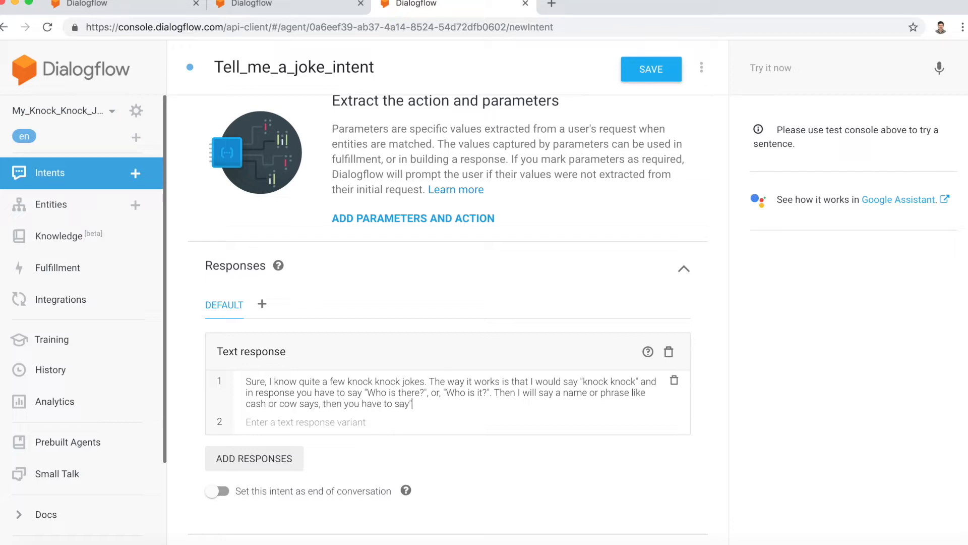
# Step: Complete that sentence of the first response with: you have to say "Cash who?" or "Cow says who?"
pyautogui.press('BackSpace')
pyautogui.write('"Cash who?" or "Cow says w')
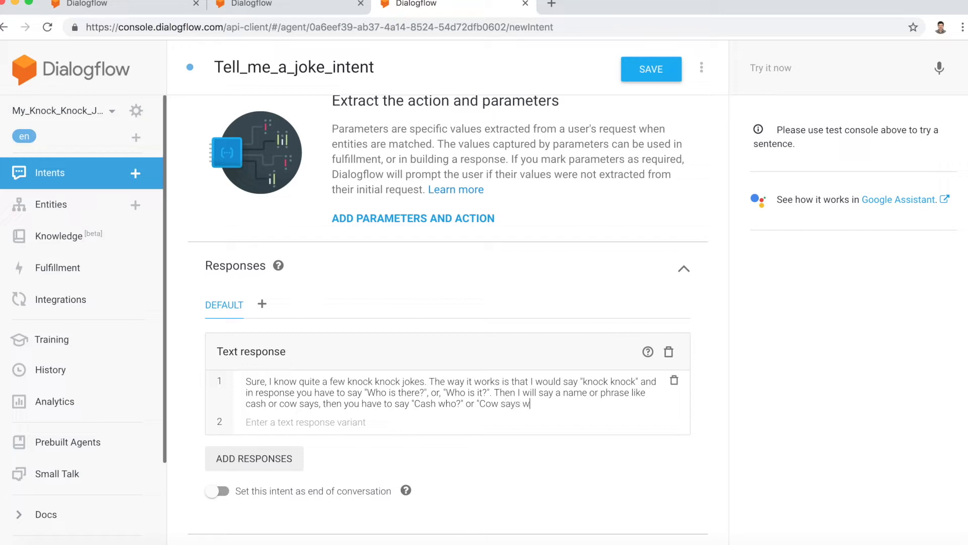
pyautogui.write('ho?". Are you ready for a kn')
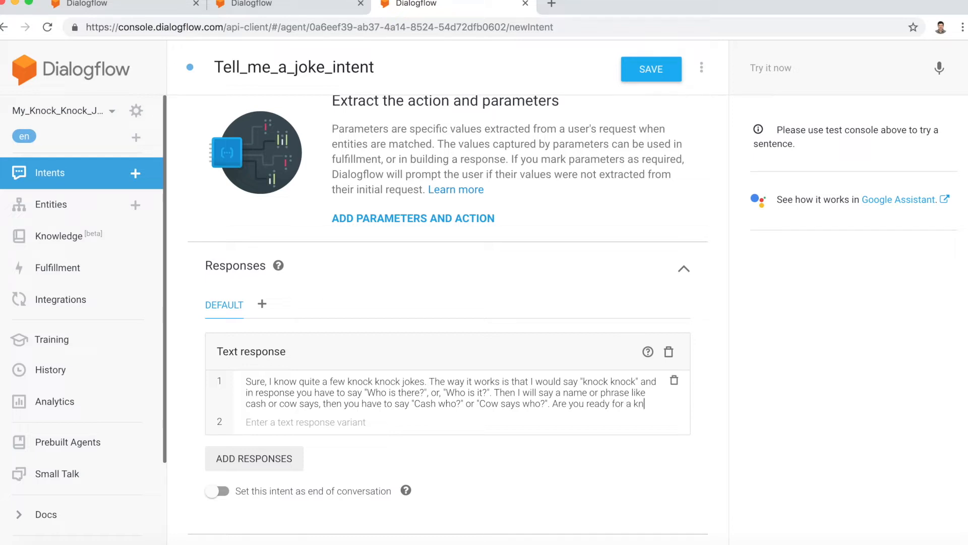
pyautogui.write('ock knock joke?')
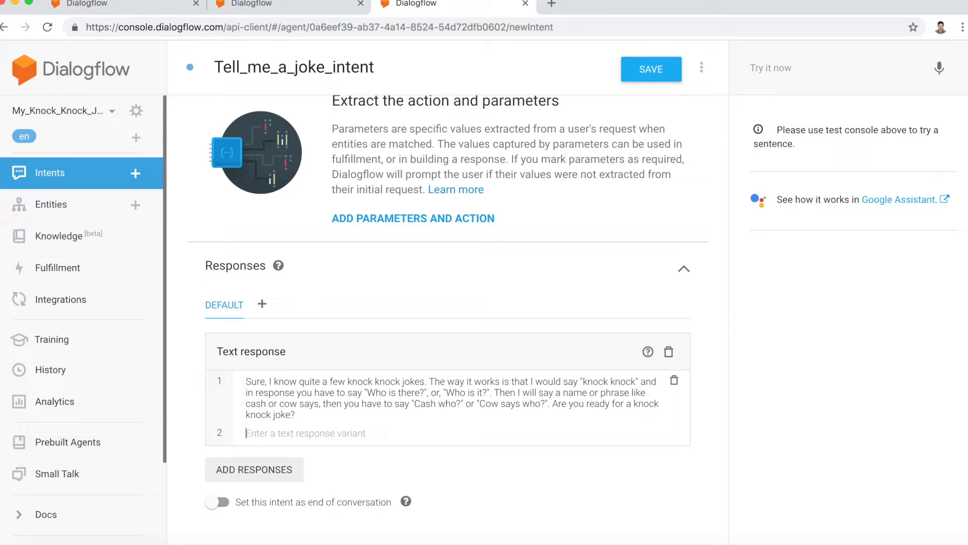
# Step: Start a second text response variant with "Ok, I know knock knock jokes, so"
pyautogui.write('S')
pyautogui.press('BackSpace')
pyautogui.write('Ok, I know know kn')
pyautogui.press('BackSpace')
pyautogui.press('BackSpace')
pyautogui.press('BackSpace')
pyautogui.press('BackSpace')
pyautogui.press('BackSpace')
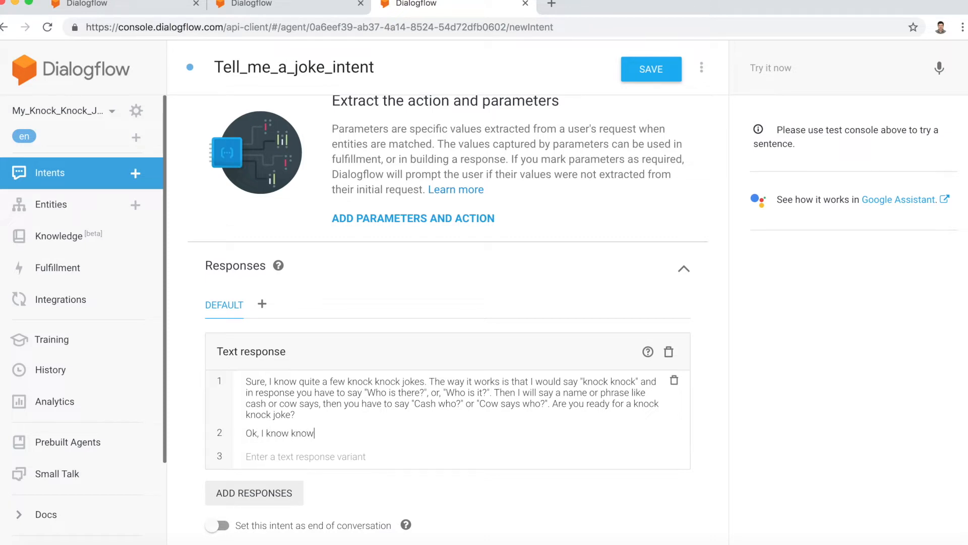
pyautogui.write('ock knock')
pyautogui.write(' jokes, so')
pyautogui.write(' weh n')
# Step: Continue the second response variant with: when I say "knock knock" you have to say
pyautogui.press('BackSpace')
pyautogui.press('BackSpace')
pyautogui.press('BackSpace')
pyautogui.write('hen I say')
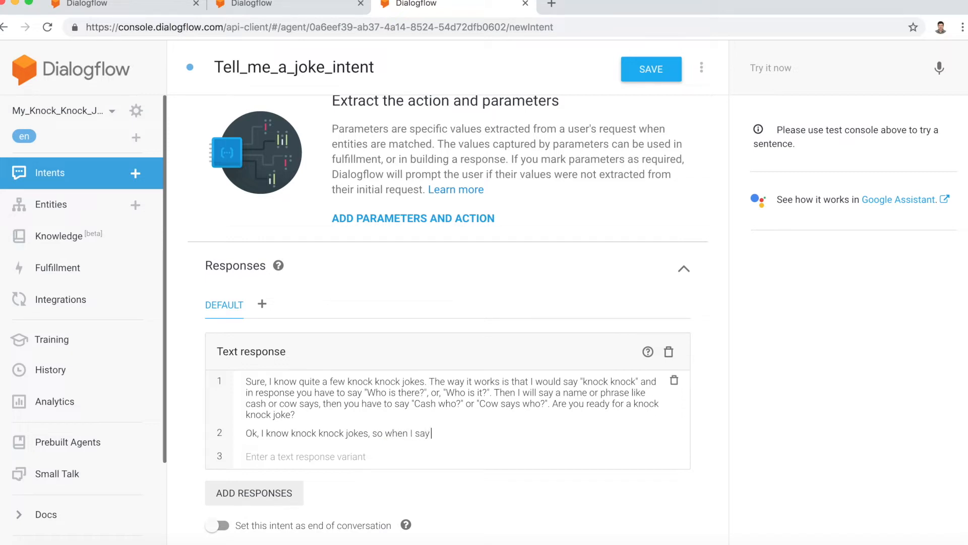
pyautogui.write(' "knock knock" you have to say,')
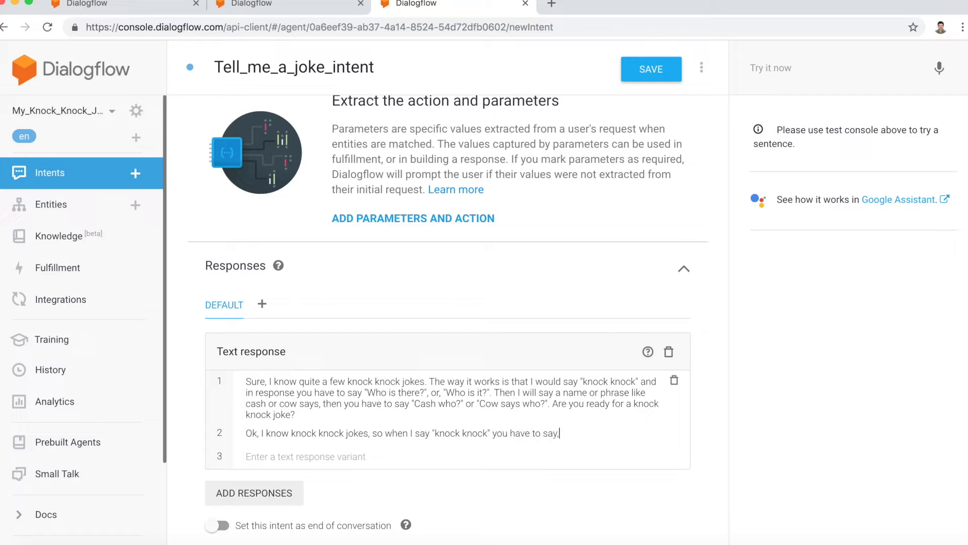
pyautogui.press('BackSpace')
pyautogui.write(' "Who is it?", or, "Who is there?')
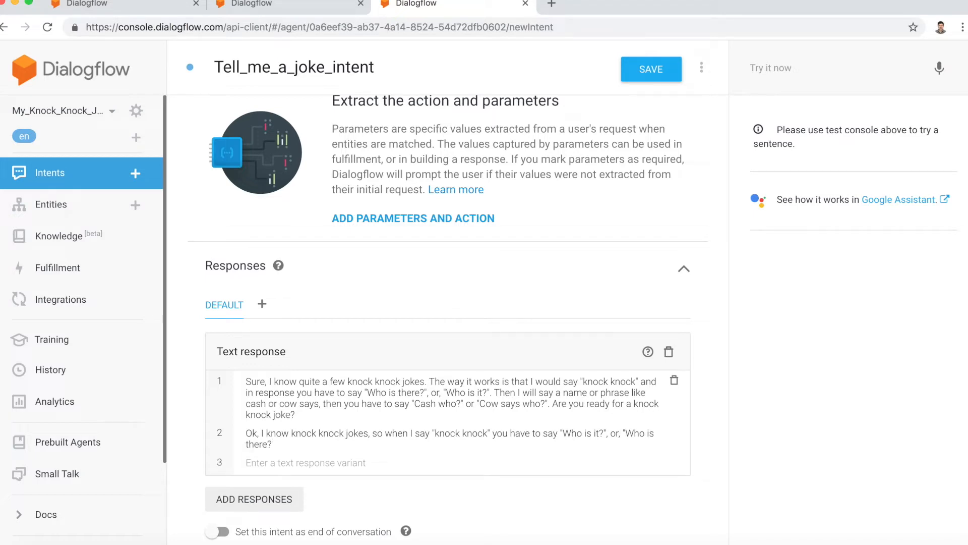
pyautogui.write('". Then I will say a name or phrase like')
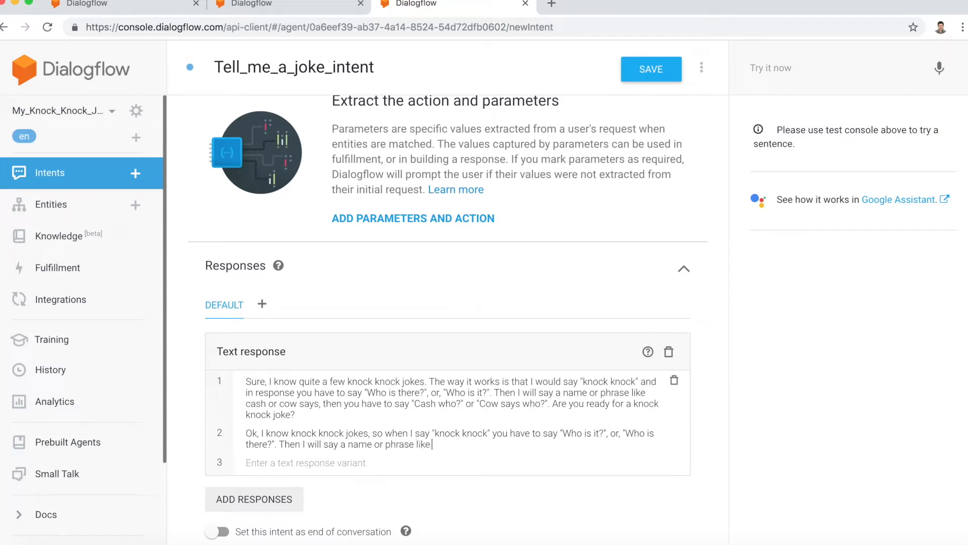
pyautogui.write(' Cash or Cow says wh')
# Step: Continue the second response variant with "Then I will say a name or phrase like Cash or Cow says"
pyautogui.press('BackSpace')
pyautogui.press('BackSpace')
# Step: Extend the second response variant with: , to which you have to reply "Cash who" or "Cow says who?"
pyautogui.write(', to which')
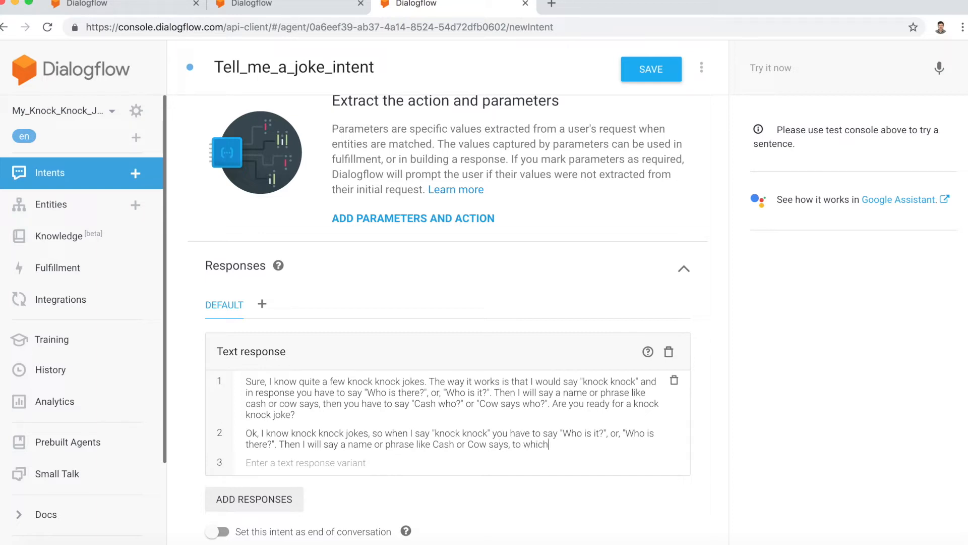
pyautogui.write(' you have to reply "Cahs')
pyautogui.press('BackSpace')
pyautogui.press('BackSpace')
pyautogui.write('sh who" or "Cow')
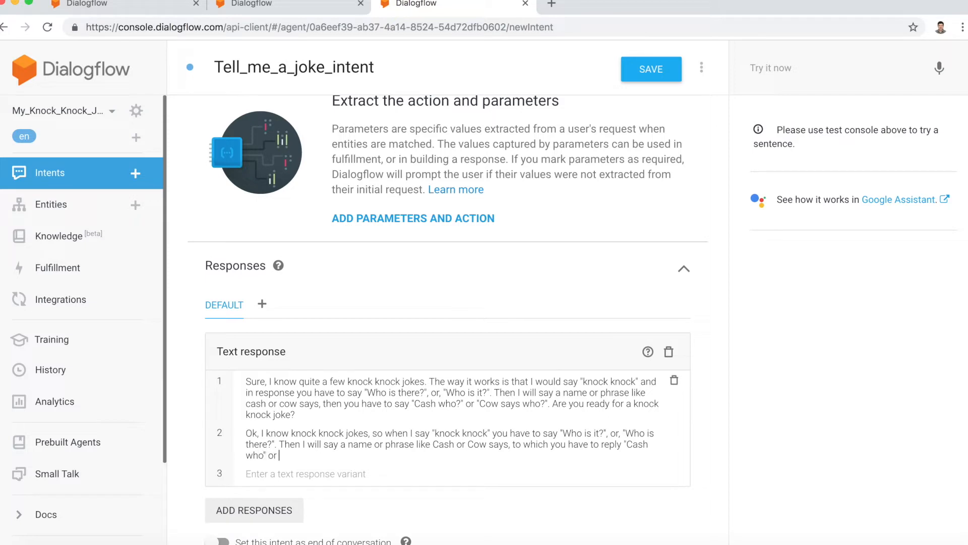
pyautogui.write(' says who?". Are you aready')
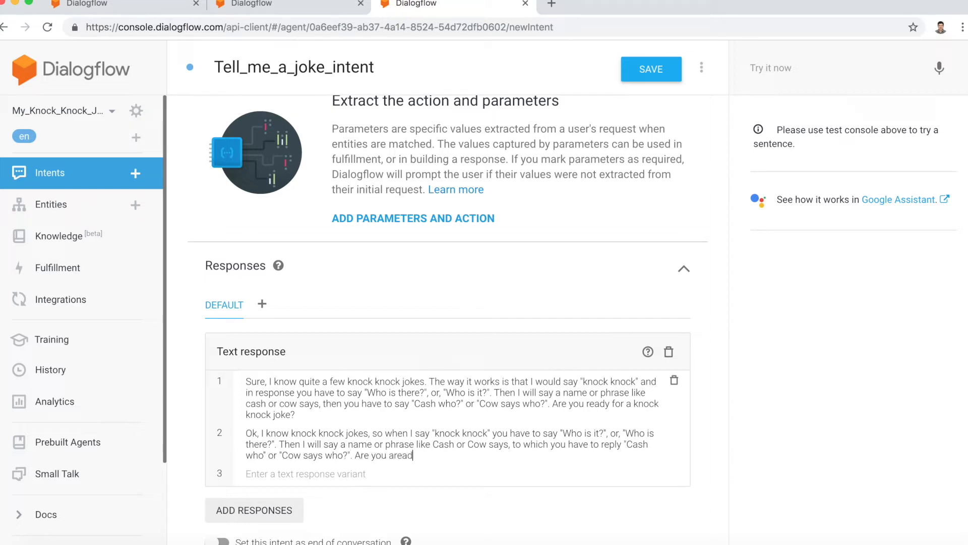
# Step: End the second response variant with the question "Are you ready for a knock knock joke?"
pyautogui.press('BackSpace')
pyautogui.press('BackSpace')
pyautogui.press('BackSpace')
pyautogui.press('BackSpace')
pyautogui.press('BackSpace')
pyautogui.press('BackSpace')
pyautogui.write('ready')
pyautogui.write(' for a knock')
pyautogui.write(' knock joke')
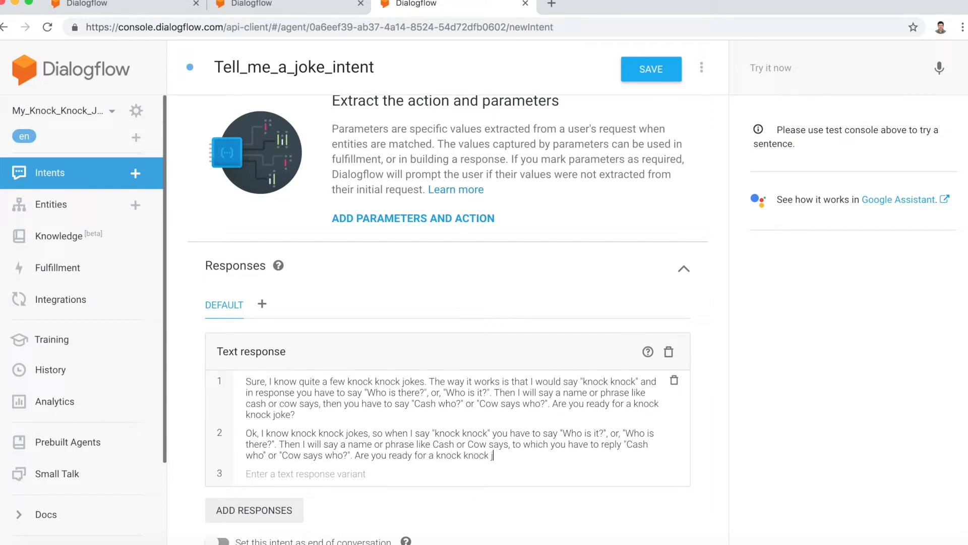
pyautogui.write('?')
# Step: Save the Tell_me_a_joke_intent with its training phrases and both text responses
pyautogui.scroll(-3, 370, 463)
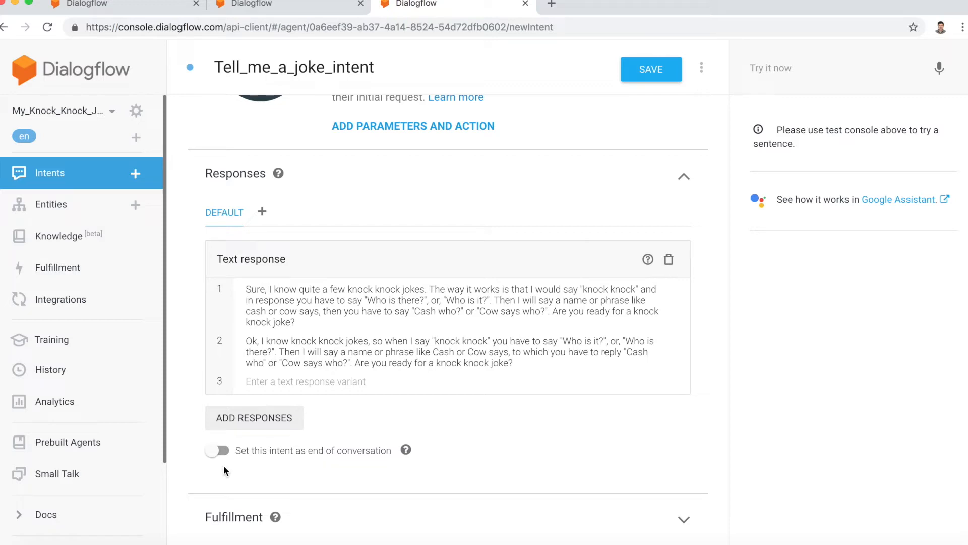
pyautogui.scroll(10, 223, 465)
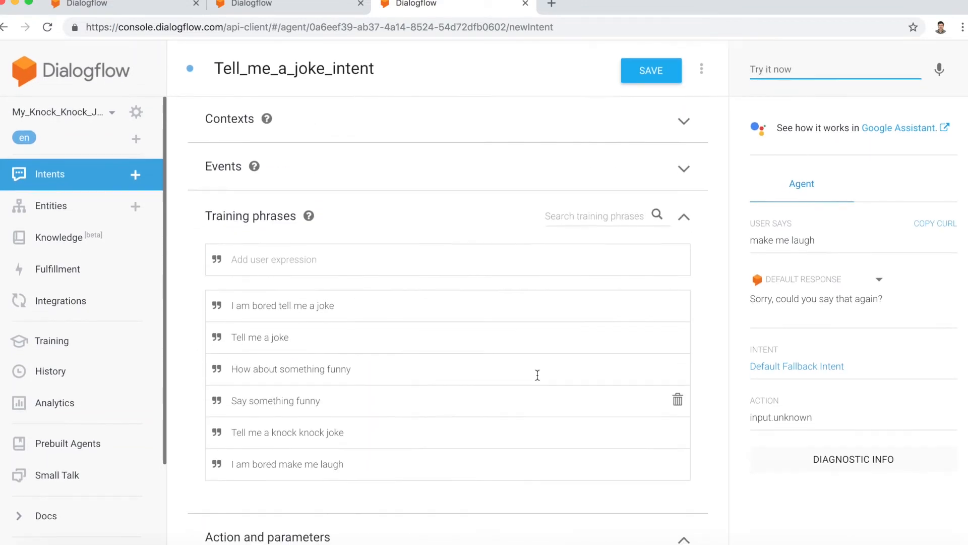
pyautogui.click(646, 74)
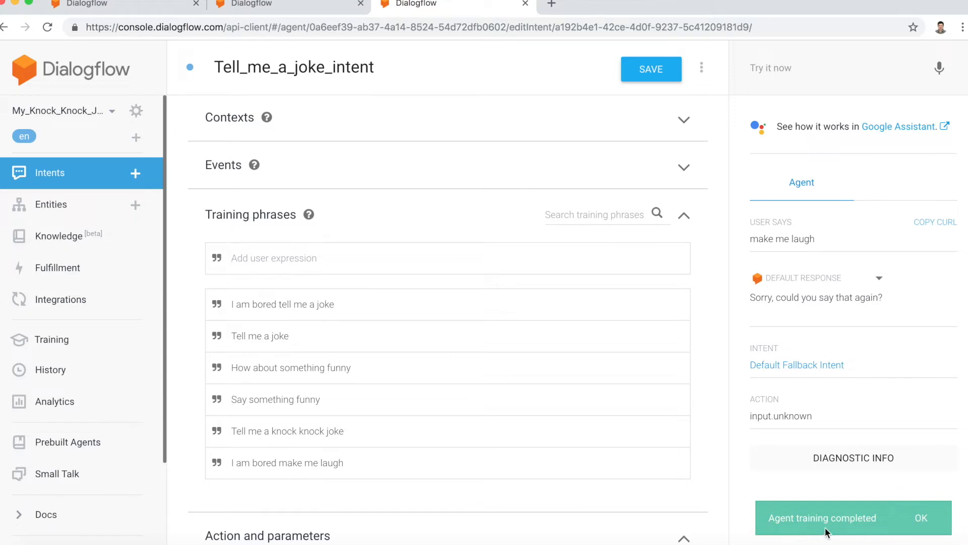
# Step: Test the agent with the written query "make me laugh" and the spoken query "I am bored tell me something funny"
pyautogui.click(803, 72)
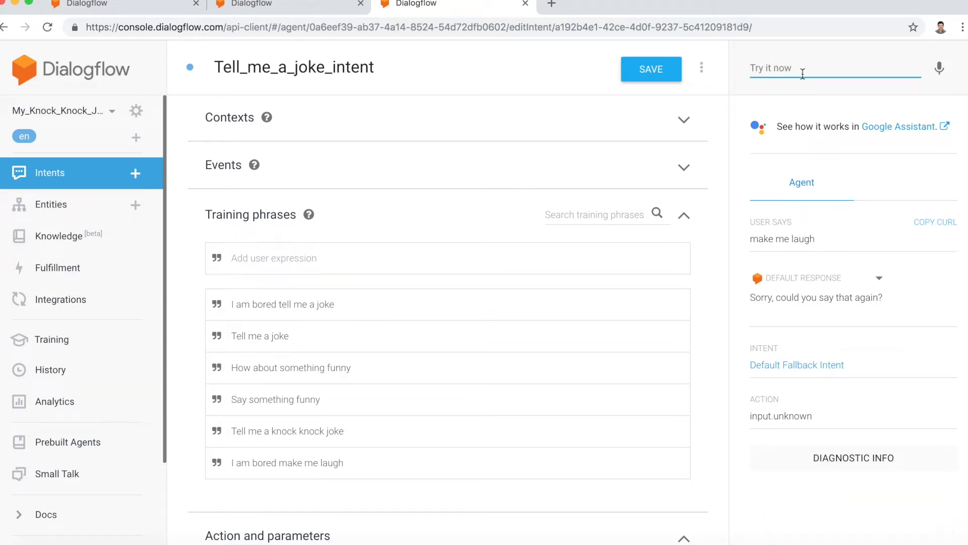
pyautogui.write('make me laugh')
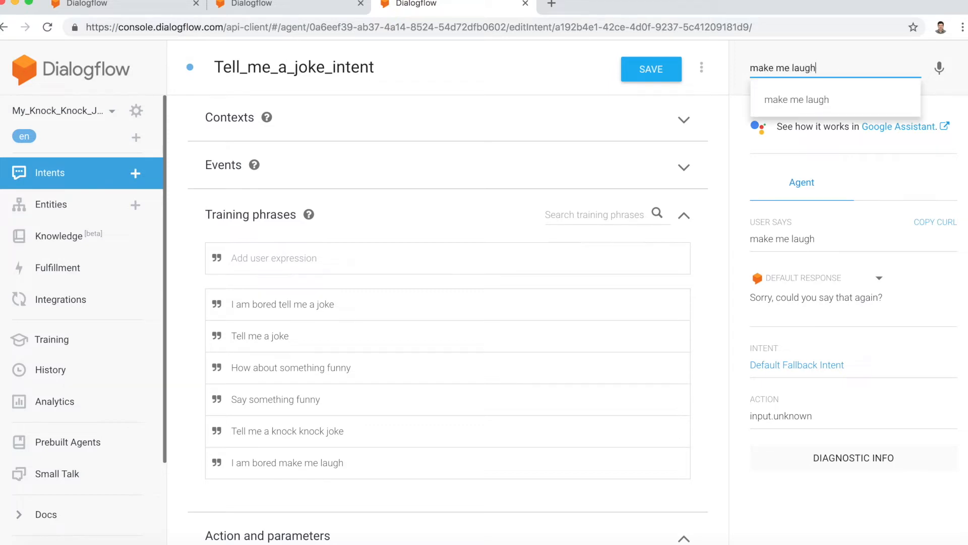
pyautogui.press('Return')
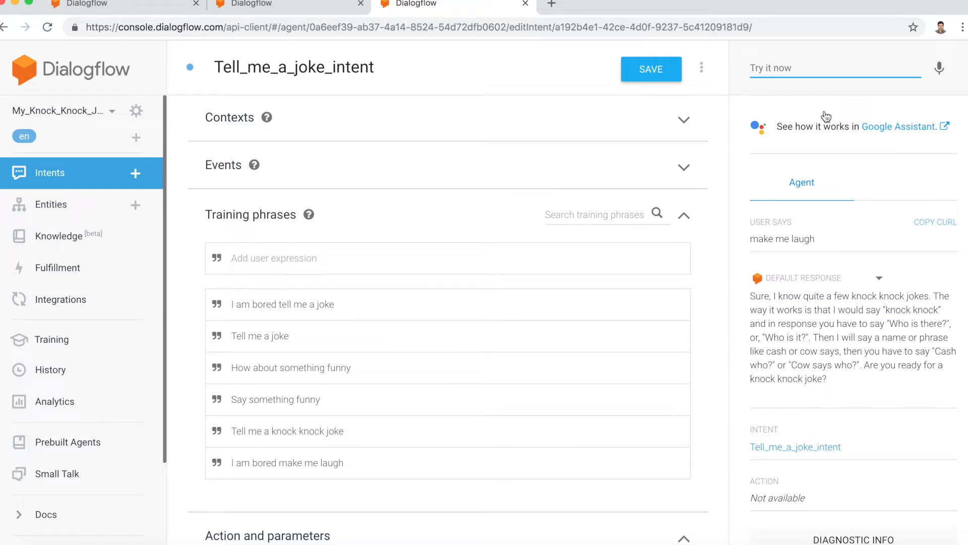
pyautogui.click(941, 70)
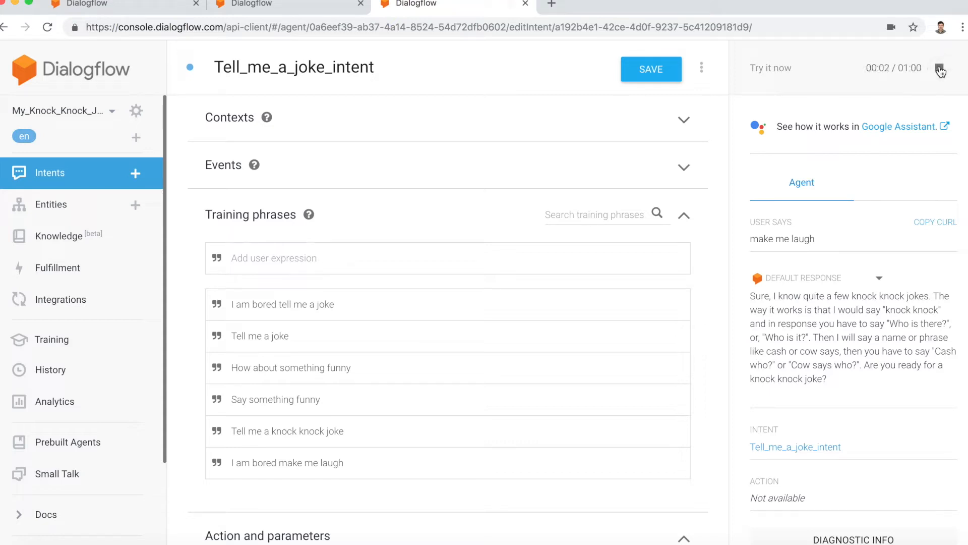
pyautogui.click(940, 70)
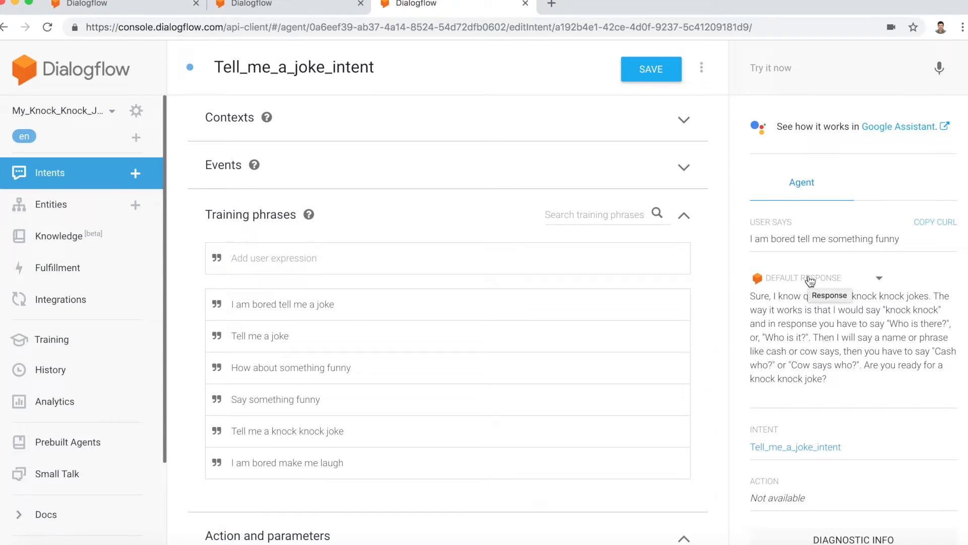
# Step: Open the agent in the Google Assistant simulator and agree to the Actions on Google terms of service
pyautogui.click(893, 131)
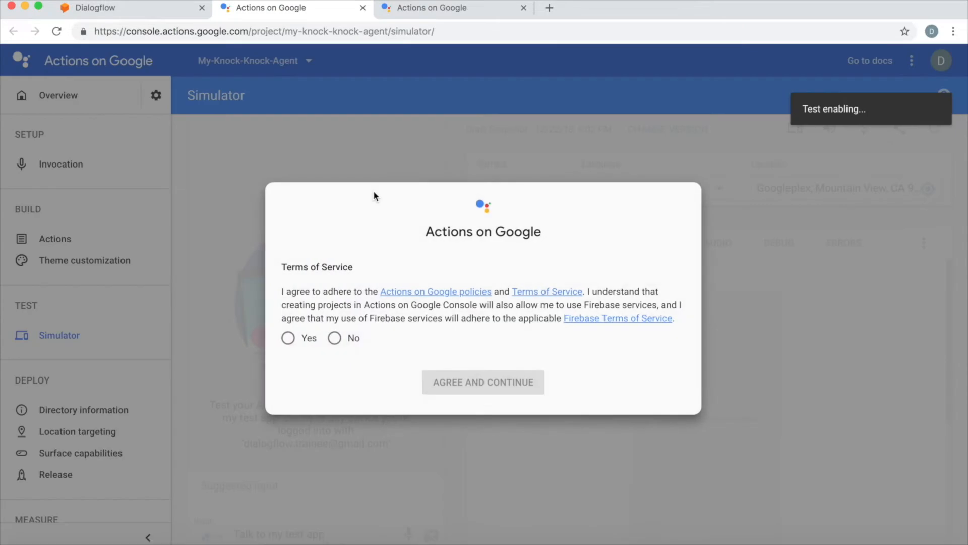
pyautogui.click(287, 341)
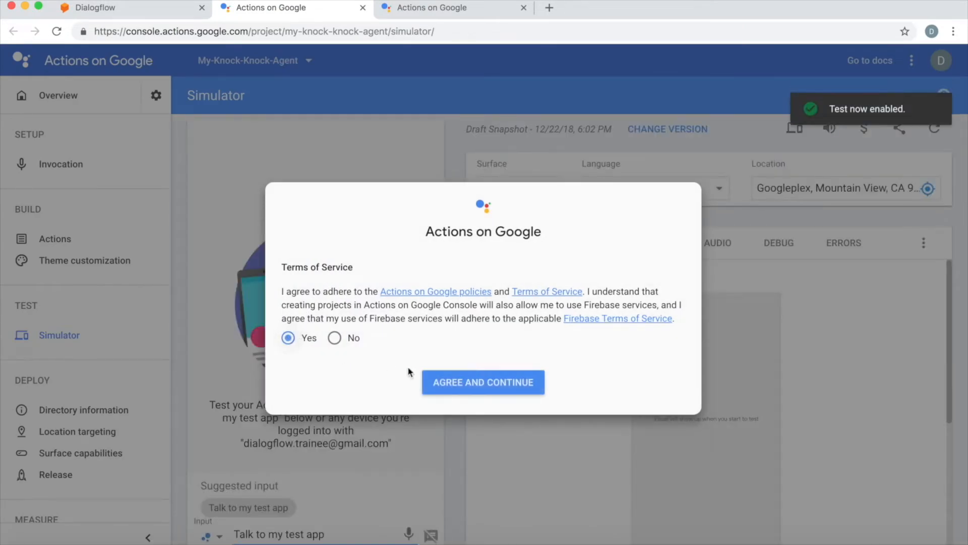
pyautogui.click(460, 385)
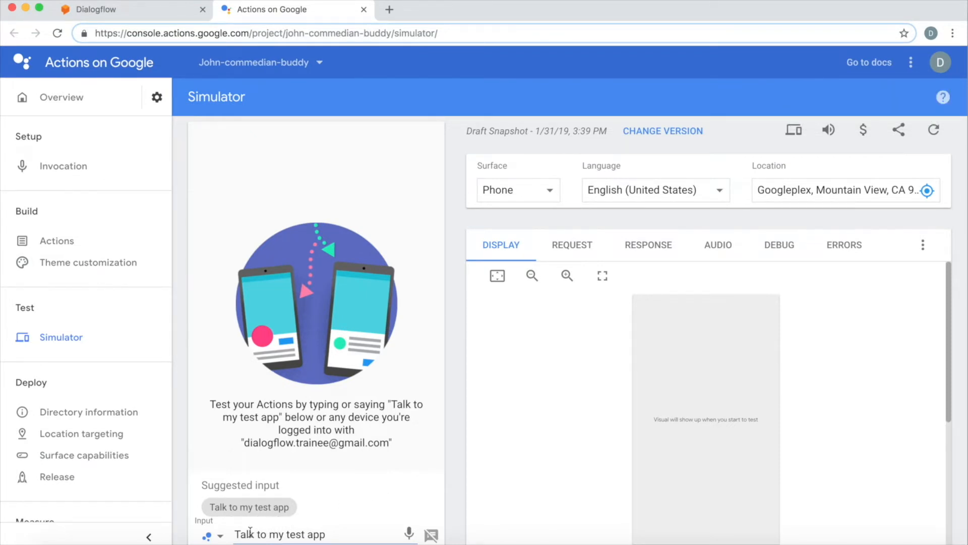
# Step: Start the test app in the simulator and test it with the spoken query "I am bored say something funny" and the written query "tell me a joke"
pyautogui.click(334, 533)
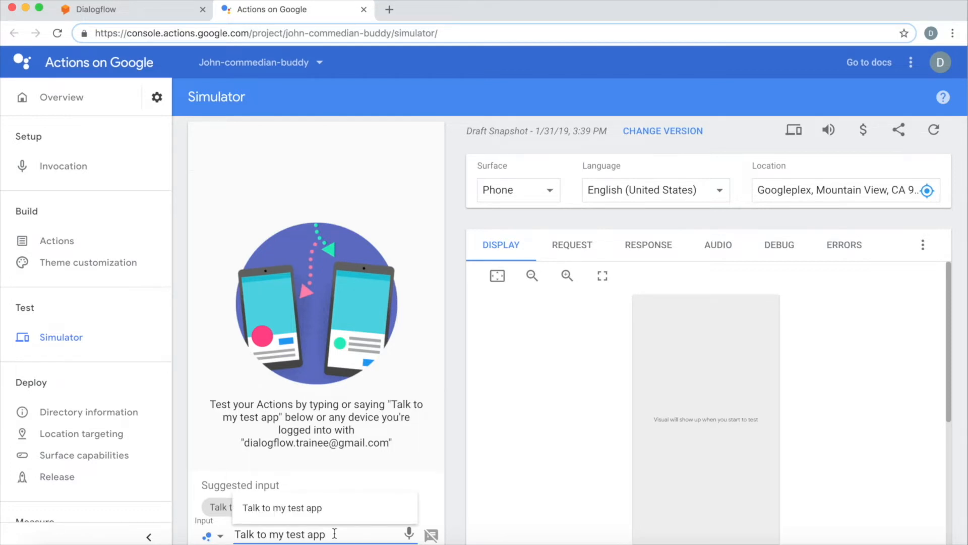
pyautogui.press('Return')
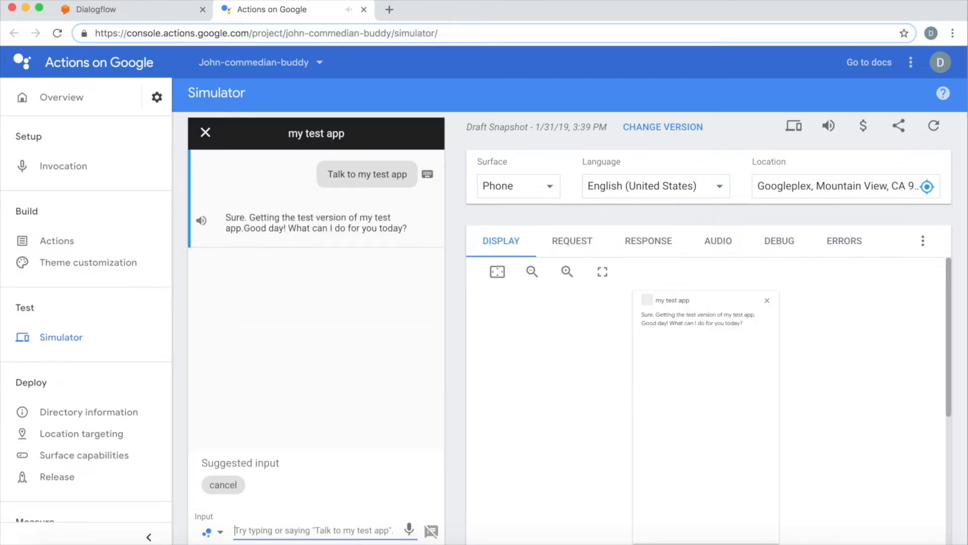
pyautogui.click(410, 529)
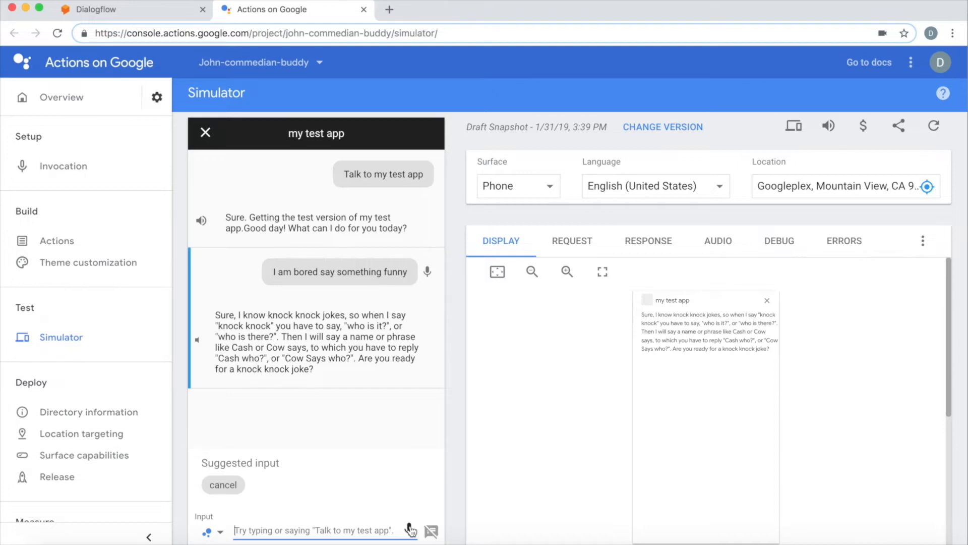
pyautogui.write('tell me a jok')
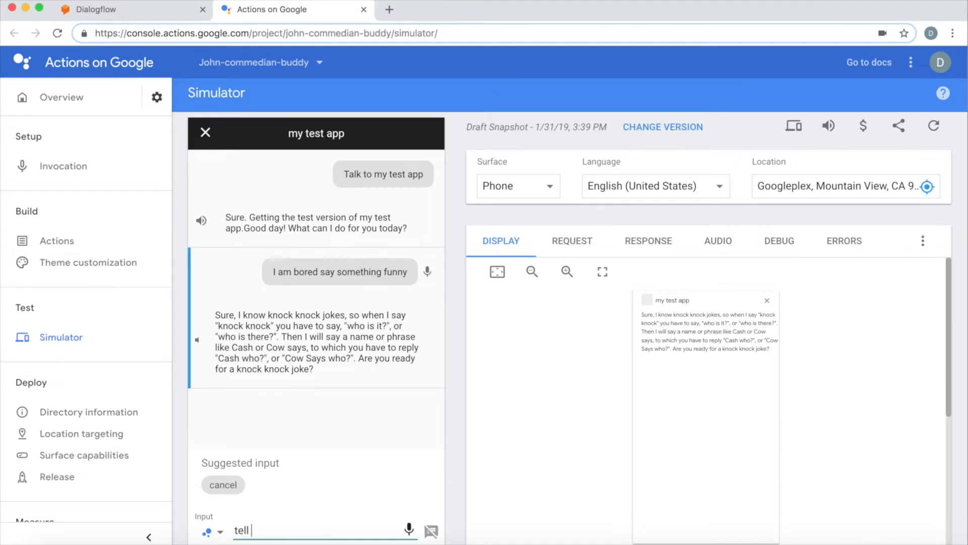
pyautogui.write('e')
pyautogui.press('Return')
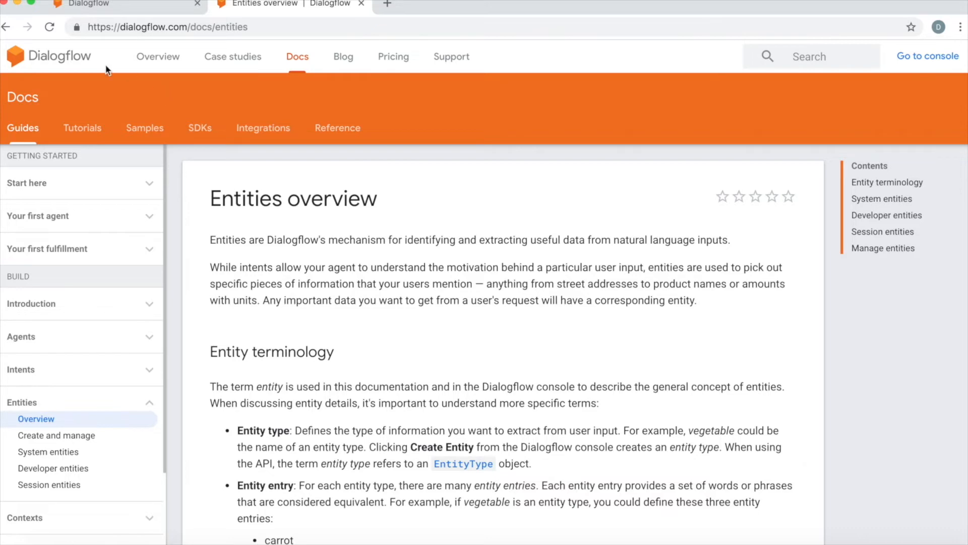
# Step: Examine the Entities overview page of the documentation, including the entity terminology section
pyautogui.scroll(-1, 291, 312)
pyautogui.scroll(-5, 291, 307)
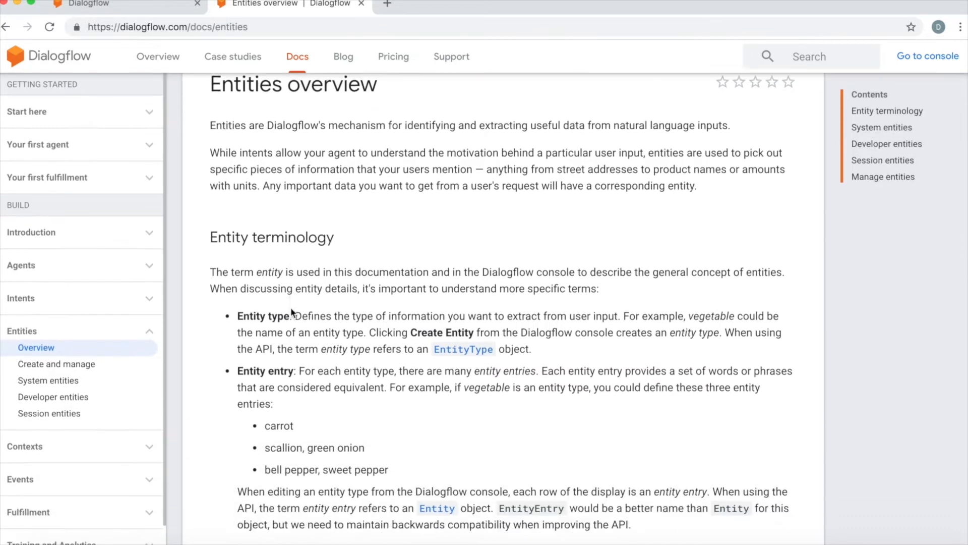
pyautogui.scroll(3, 291, 307)
pyautogui.scroll(2, 291, 309)
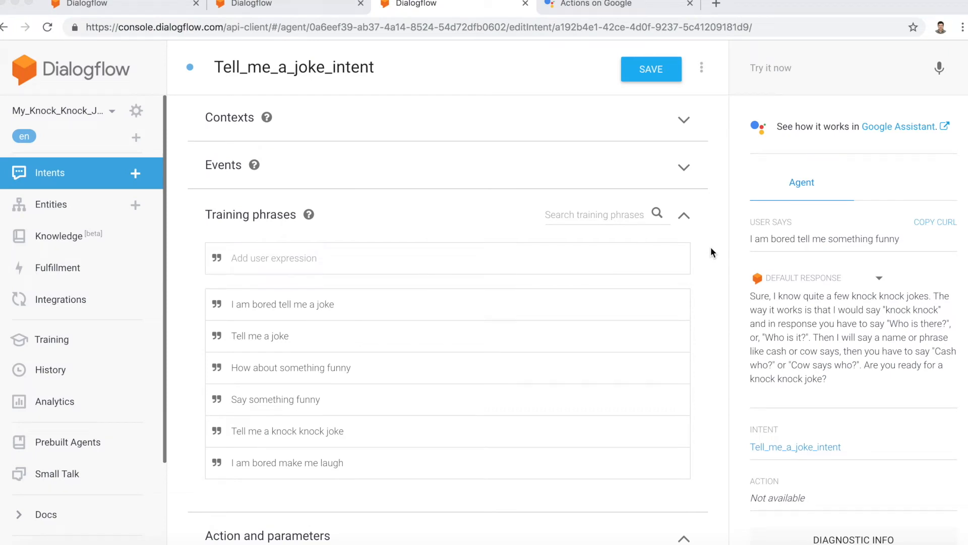
# Step: Create a new entity named Yes_Entity with the reference value "Yes"
pyautogui.click(134, 205)
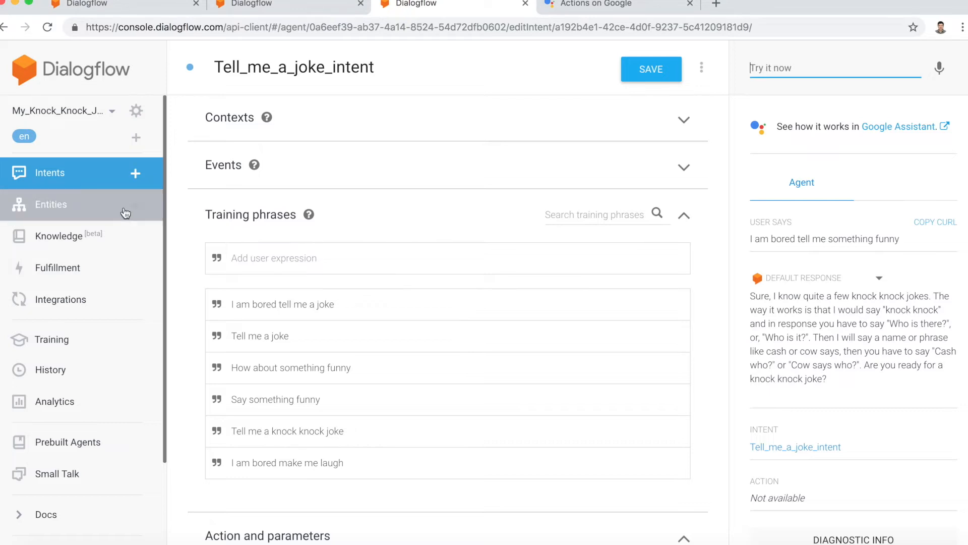
pyautogui.click(135, 207)
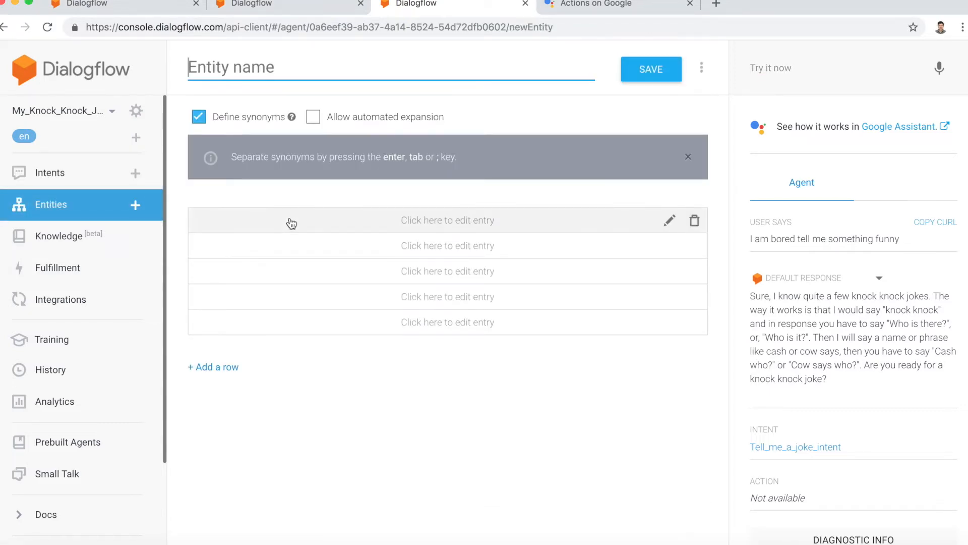
pyautogui.write('Yes')
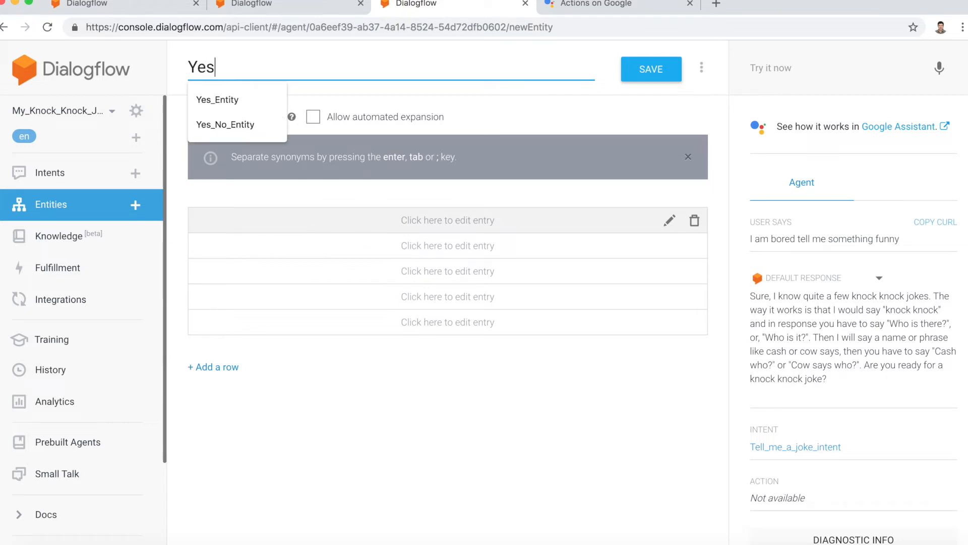
pyautogui.write('_Entity')
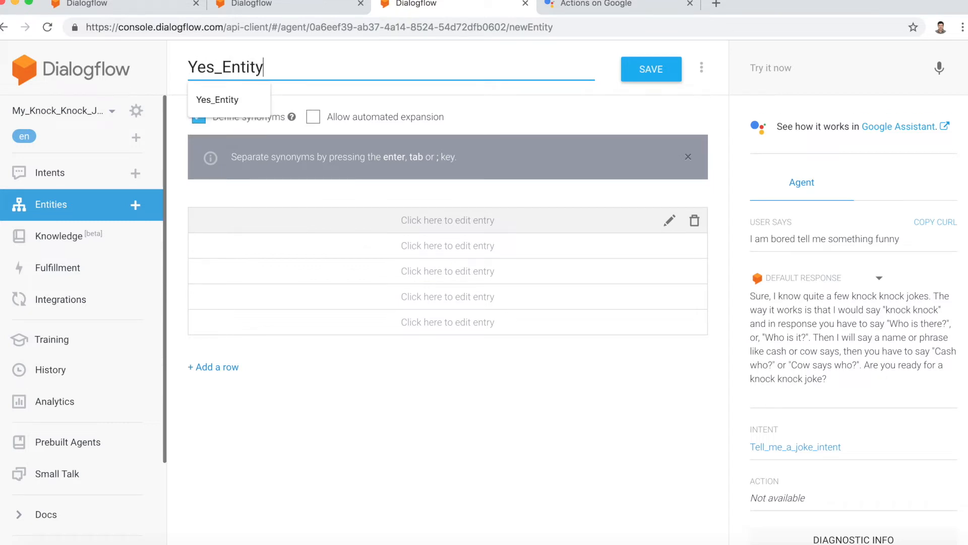
pyautogui.click(299, 224)
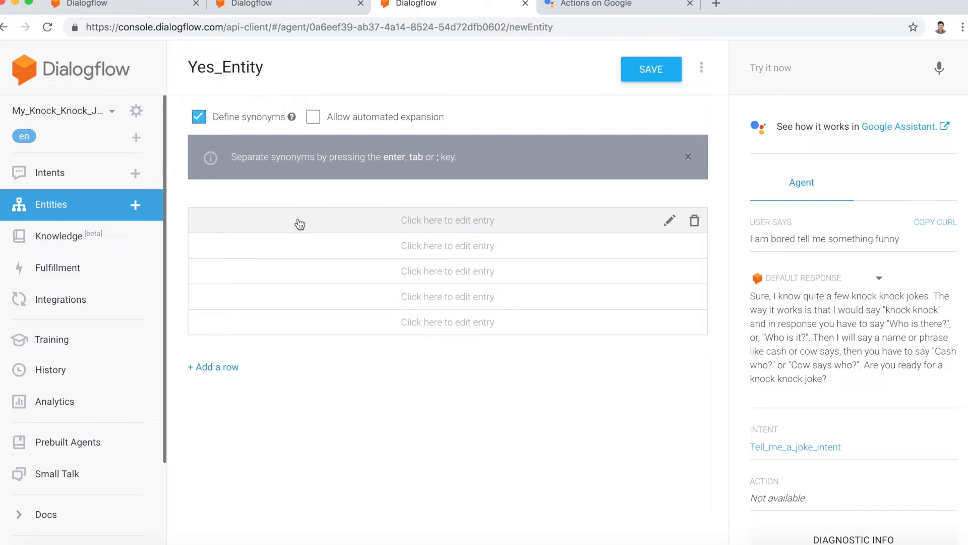
pyautogui.write('Yes')
pyautogui.press('Tab')
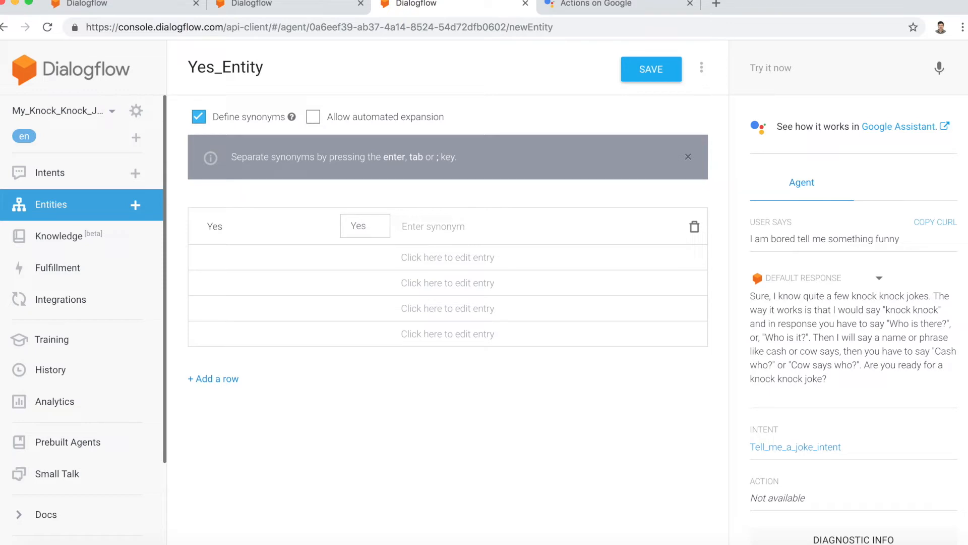
# Step: Add the synonyms "yep", "ok", "sure", "of course" and "let's do it" to the Yes entry
pyautogui.write('yep')
pyautogui.press('Return')
pyautogui.write('ok')
pyautogui.press('Return')
pyautogui.write('sure')
pyautogui.press('Return')
pyautogui.write('of course')
pyautogui.press('Return')
pyautogui.write("let's do it")
pyautogui.press('Return')
# Step: Add the synonyms "okay", "yeah", "yay" and "I love it" to the Yes entry and save Yes_Entity
pyautogui.write('oka')
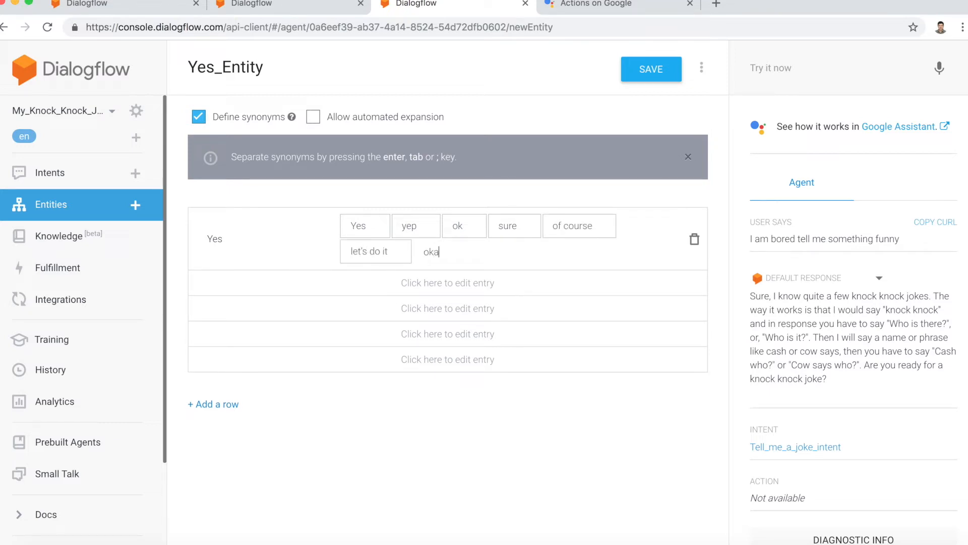
pyautogui.write('y')
pyautogui.press('Return')
pyautogui.write('yeah')
pyautogui.press('Return')
pyautogui.write('yay')
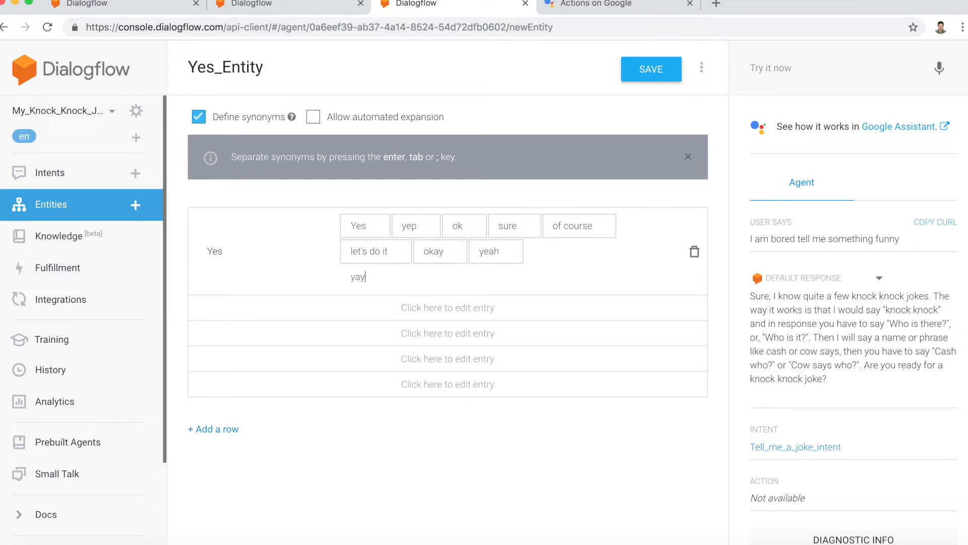
pyautogui.press('Return')
pyautogui.write('I love it')
pyautogui.press('Return')
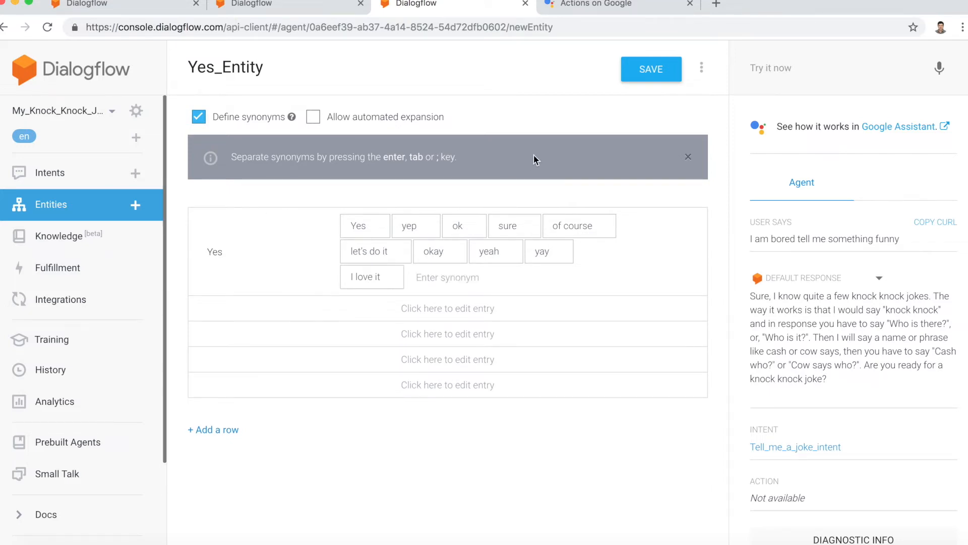
pyautogui.click(637, 80)
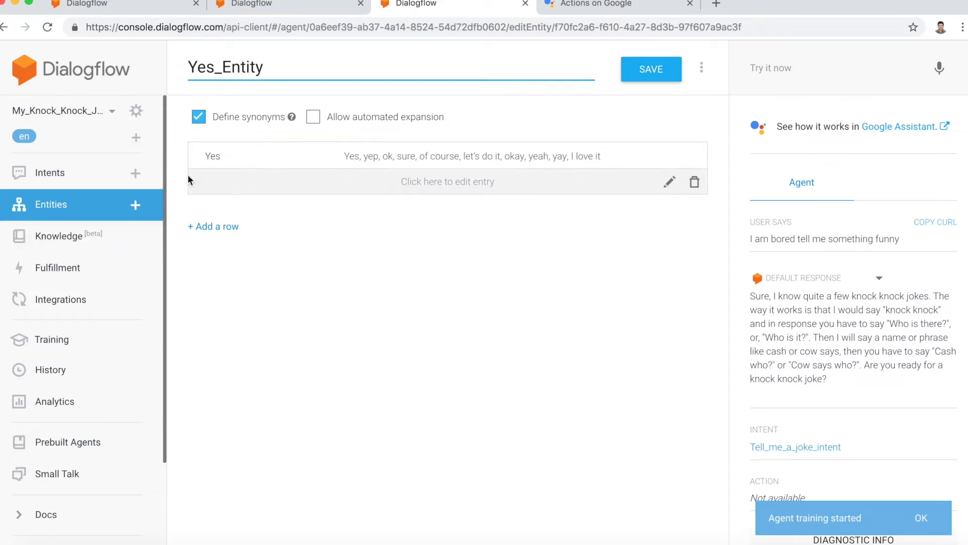
# Step: Create another entity named No_Entity with the reference value "No"
pyautogui.click(135, 205)
pyautogui.click(241, 76)
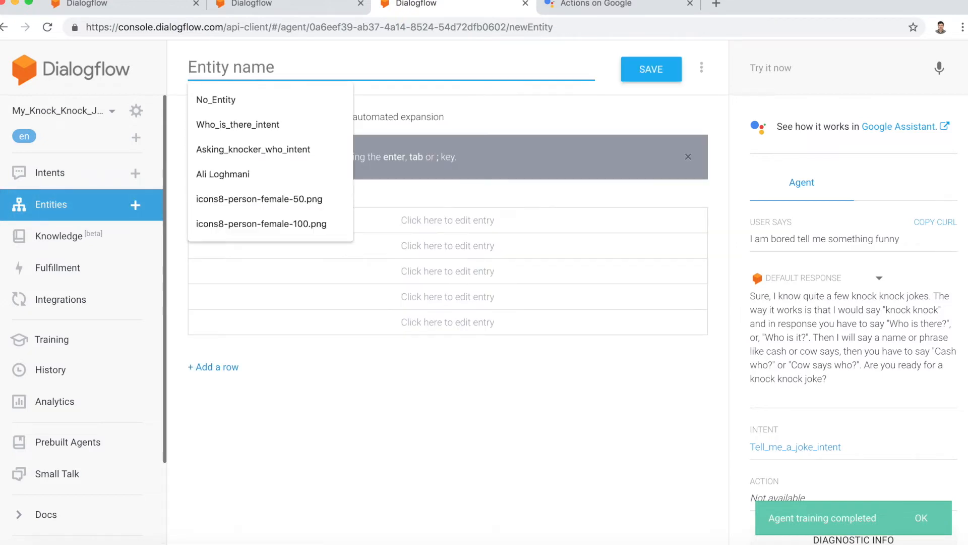
pyautogui.write('No_Entity')
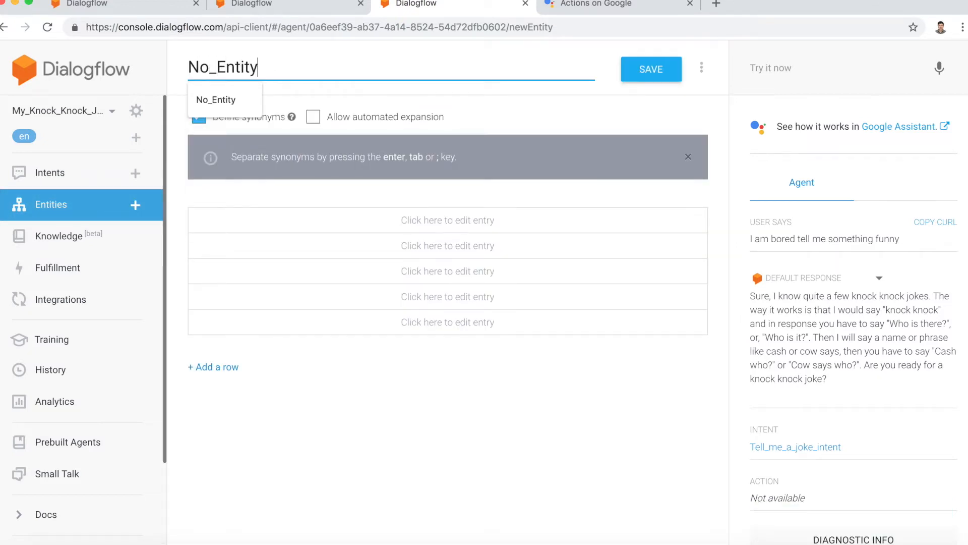
pyautogui.press('Return')
pyautogui.write('No')
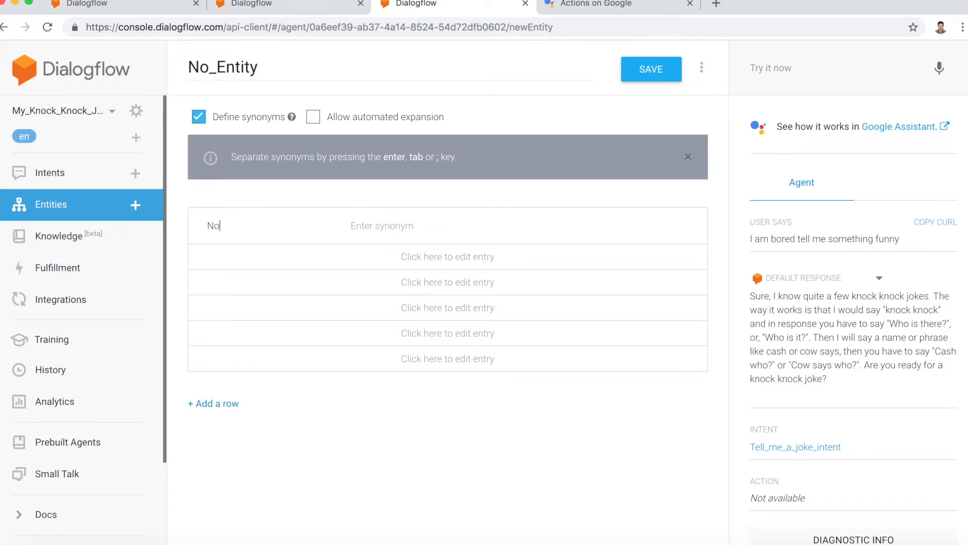
pyautogui.press('Tab')
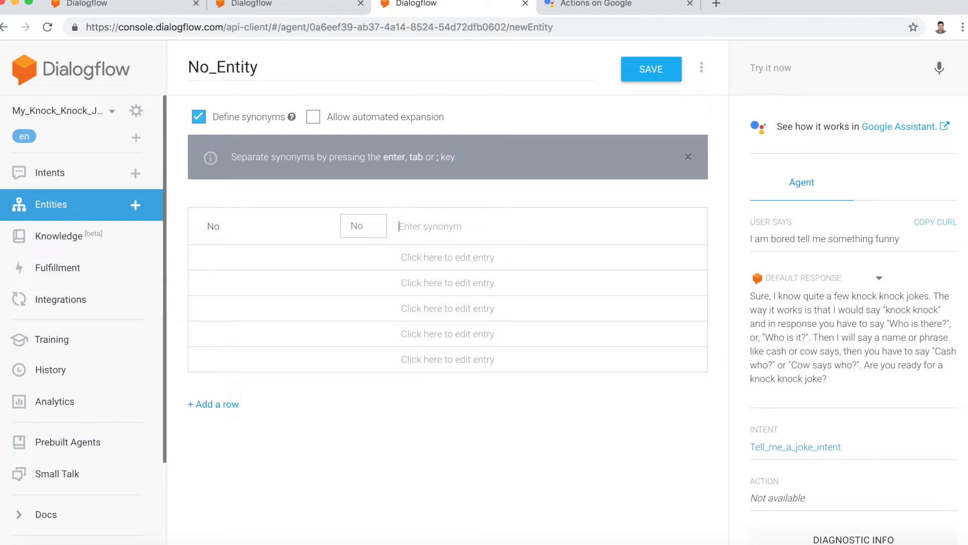
# Step: Add the synonyms "Nope", "Never", "nay" and "nah" to the No entry
pyautogui.write('Nope')
pyautogui.press('Return')
pyautogui.write('Never')
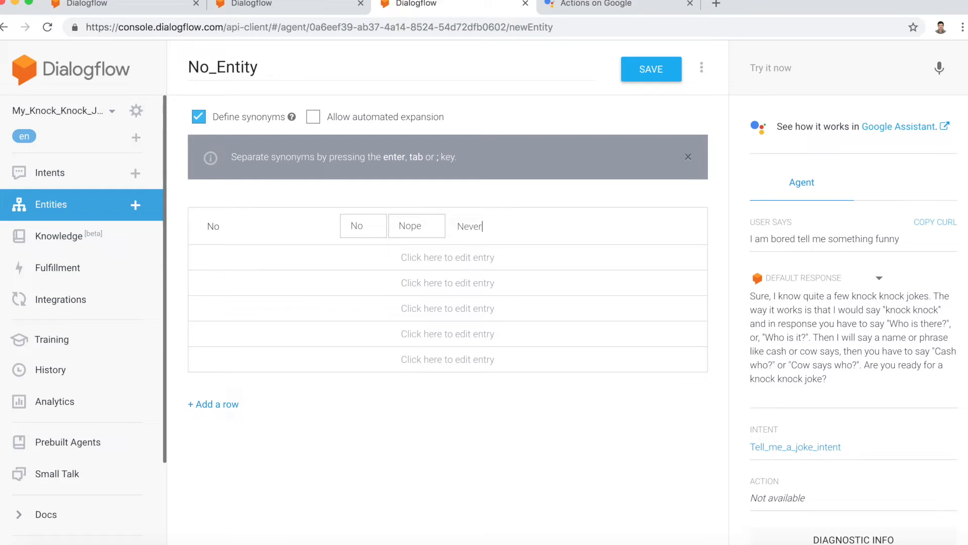
pyautogui.press('Return')
pyautogui.write('nay')
pyautogui.press('Return')
pyautogui.write('nah')
pyautogui.press('Return')
# Step: Add the synonyms "forget it", "let's not do it" and "I do not like it" to the No entry
pyautogui.write('forget it')
pyautogui.press('Return')
pyautogui.write("let's not do it")
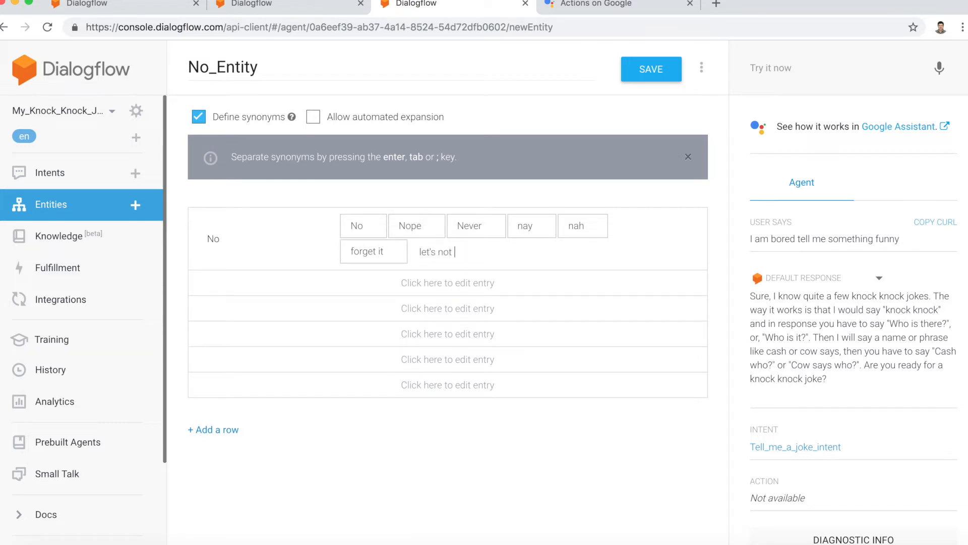
pyautogui.press('Return')
pyautogui.write('I do not like it')
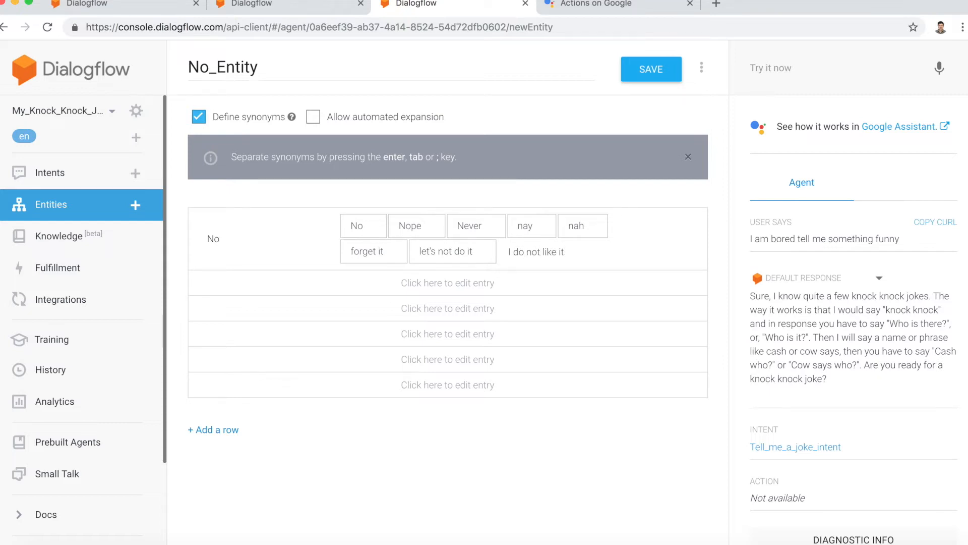
pyautogui.press('Return')
pyautogui.write('not')
pyautogui.press('BackSpace')
pyautogui.press('BackSpace')
pyautogui.press('BackSpace')
pyautogui.write('Lets not')
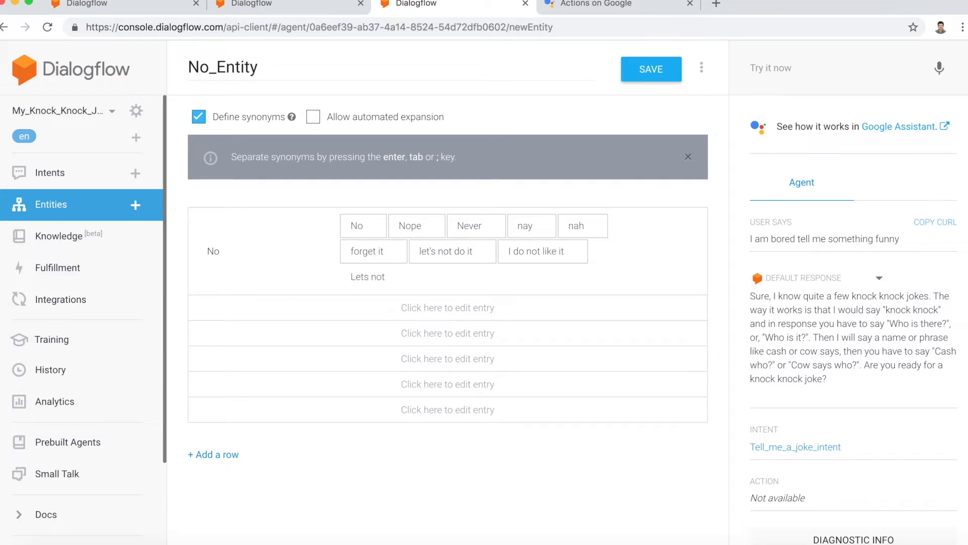
pyautogui.press('BackSpace')
pyautogui.press('BackSpace')
pyautogui.press('BackSpace')
pyautogui.press('BackSpace')
pyautogui.press('BackSpace')
pyautogui.press('BackSpace')
# Step: Add the synonyms "Forget about it" and "I don't like it" to the No entry and save No_Entity
pyautogui.write('Forget about it')
pyautogui.press('Return')
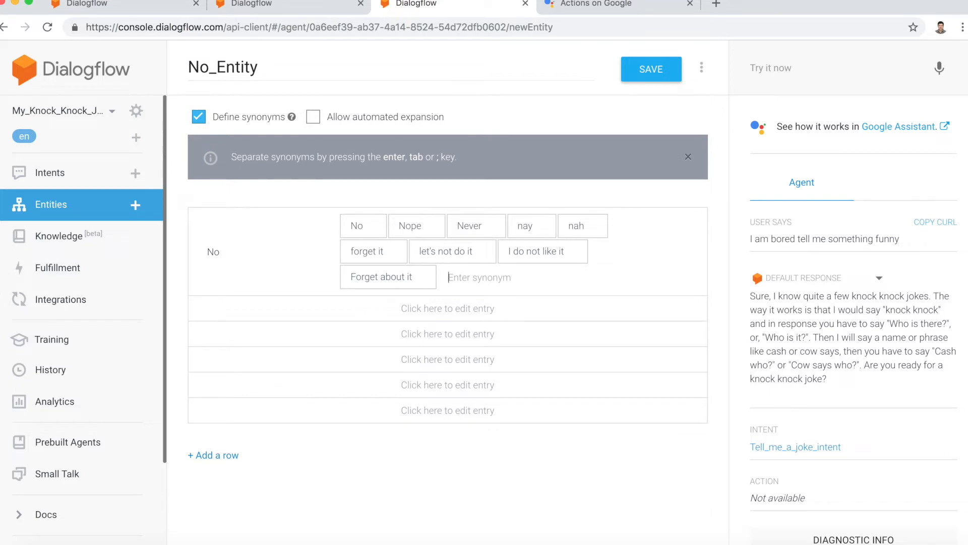
pyautogui.write("I don't like it")
pyautogui.press('Return')
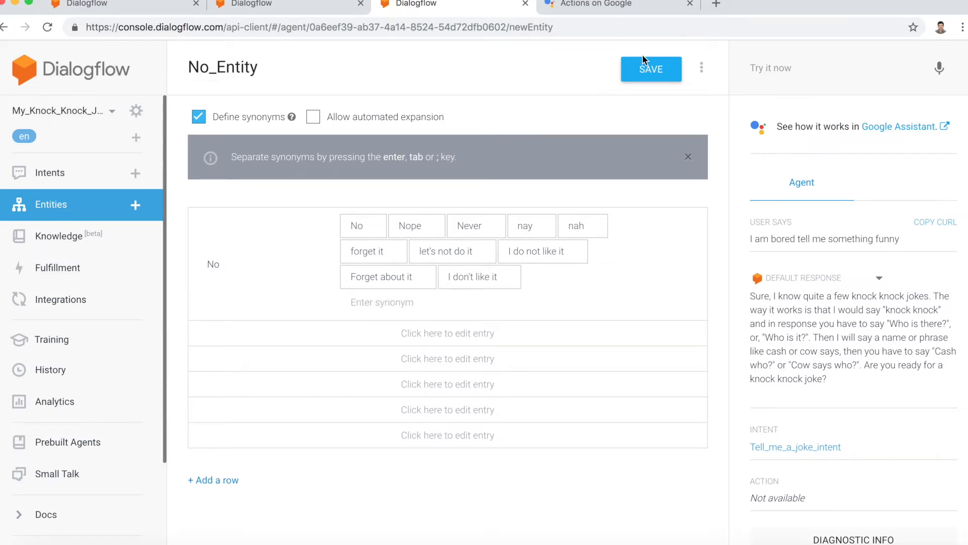
pyautogui.click(652, 71)
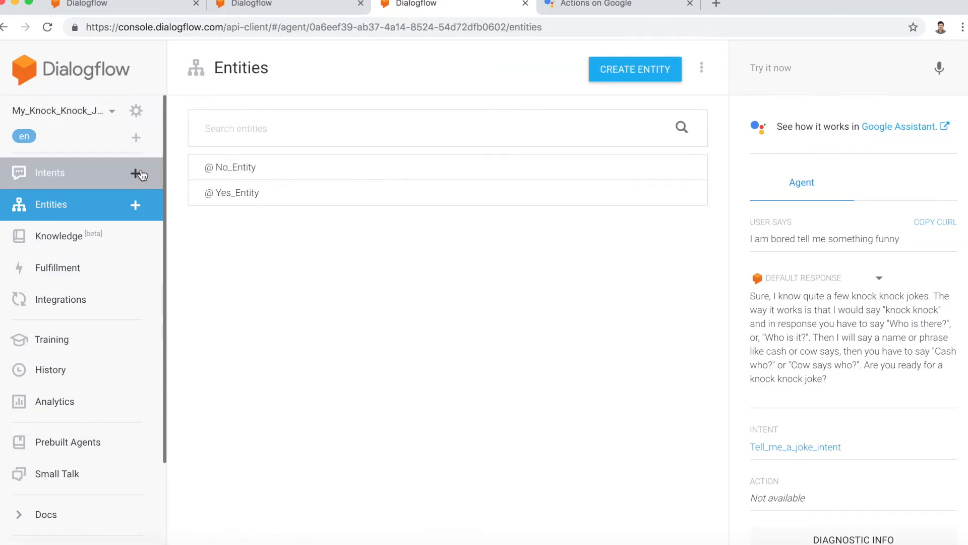
# Step: Create a new intent and name it Yes_tell_me_a_joke
pyautogui.click(136, 174)
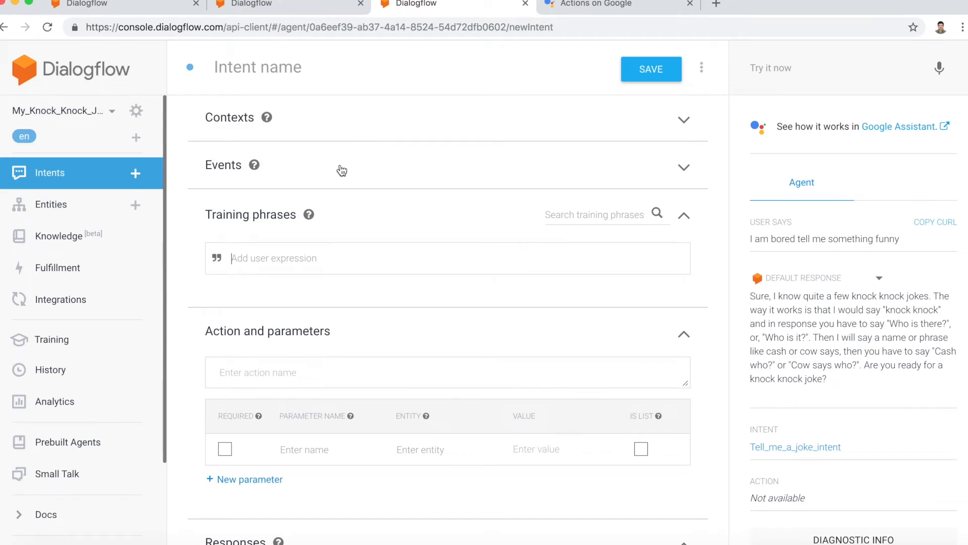
pyautogui.click(239, 69)
pyautogui.write('My_K')
pyautogui.press('BackSpace')
pyautogui.press('BackSpace')
pyautogui.press('BackSpace')
pyautogui.press('BackSpace')
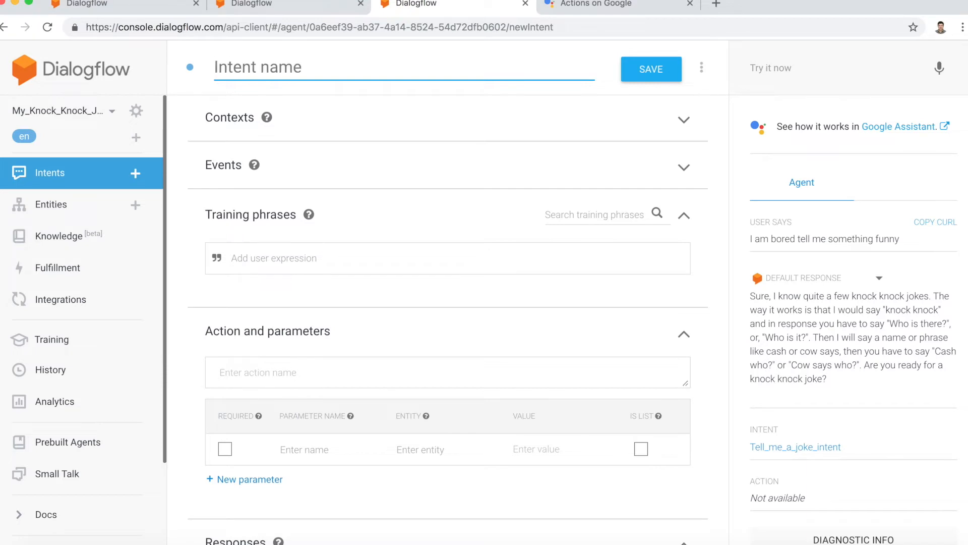
pyautogui.write('Yes_')
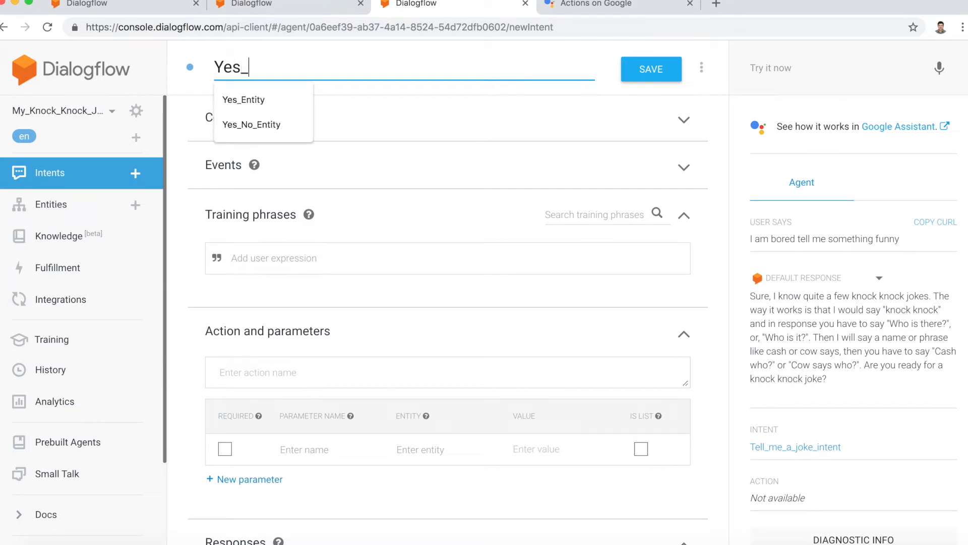
pyautogui.write('tell_me_a_')
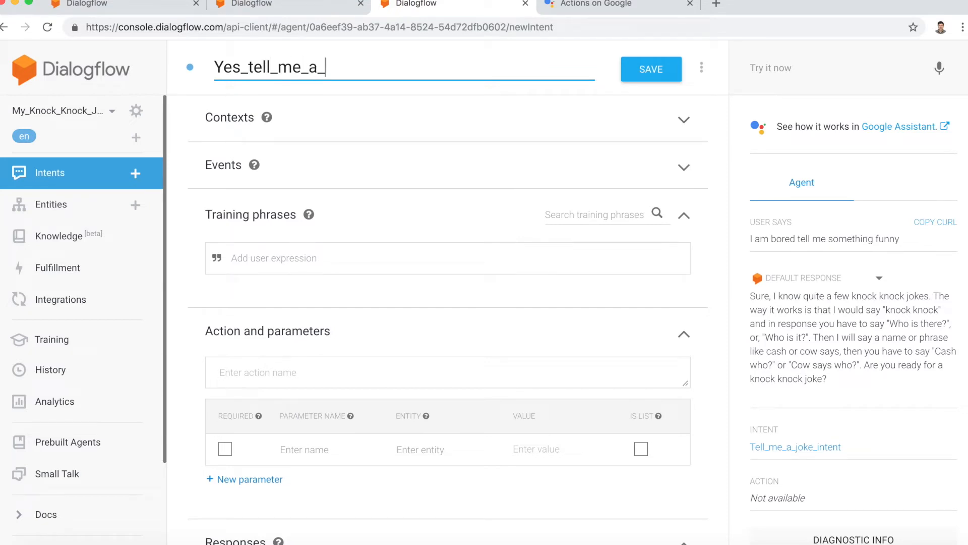
pyautogui.write('joke')
pyautogui.press('Tab')
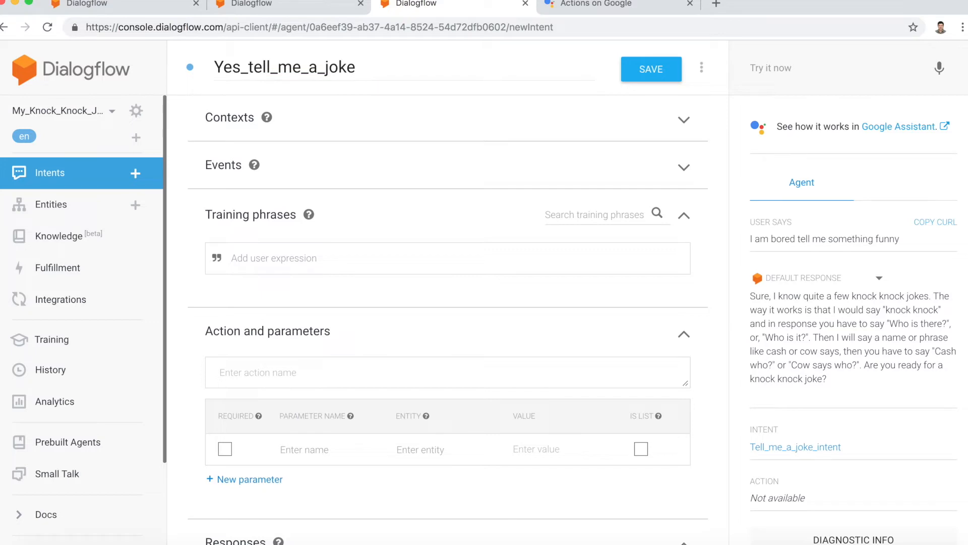
# Step: Add the training phrase "yeah" to the Yes_tell_me_a_joke intent
pyautogui.click(276, 259)
pyautogui.write('yeah')
pyautogui.press('Return')
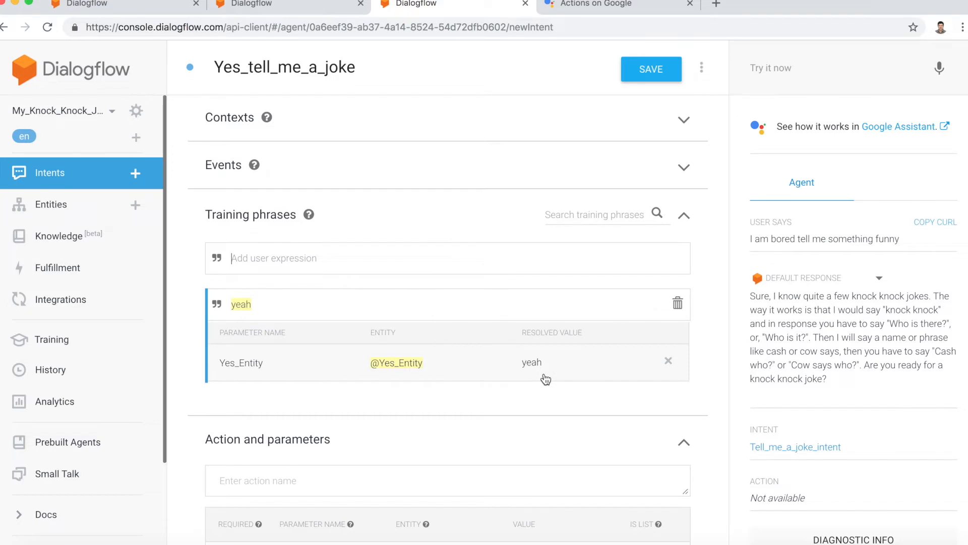
pyautogui.scroll(-1, 546, 379)
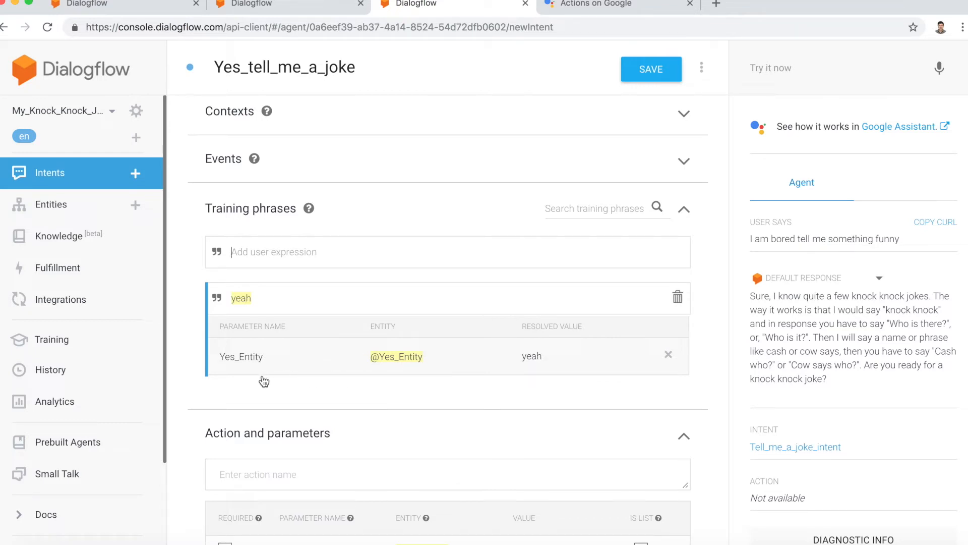
# Step: Add the training phrases "let's do it" and "yep" to the Yes_tell_me_a_joke intent
pyautogui.scroll(1, 273, 376)
pyautogui.scroll(-3, 275, 382)
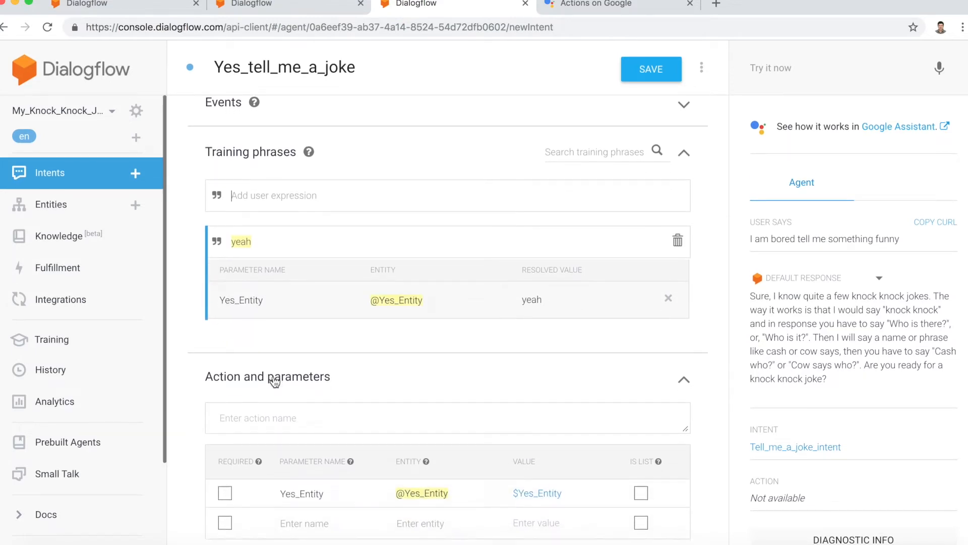
pyautogui.scroll(-2, 275, 408)
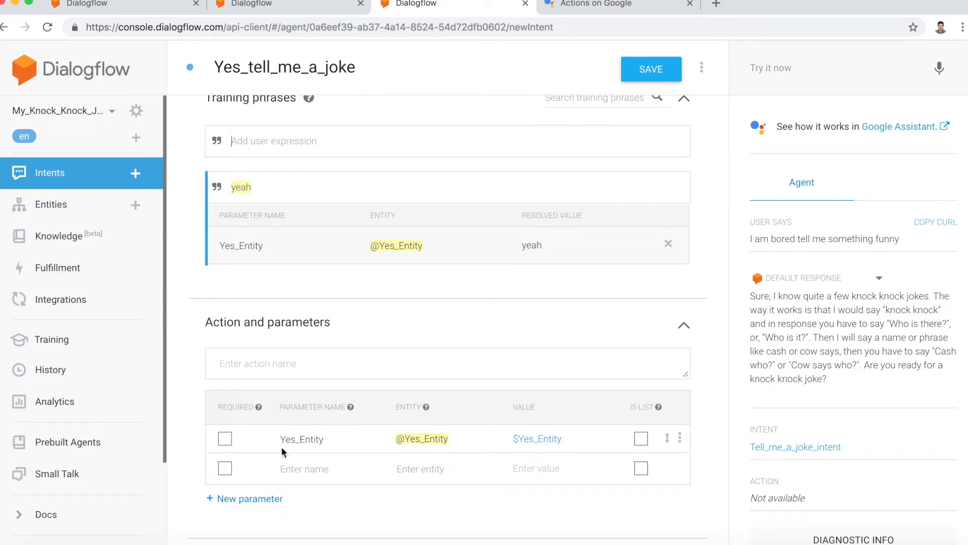
pyautogui.scroll(-1, 283, 450)
pyautogui.scroll(-1, 282, 447)
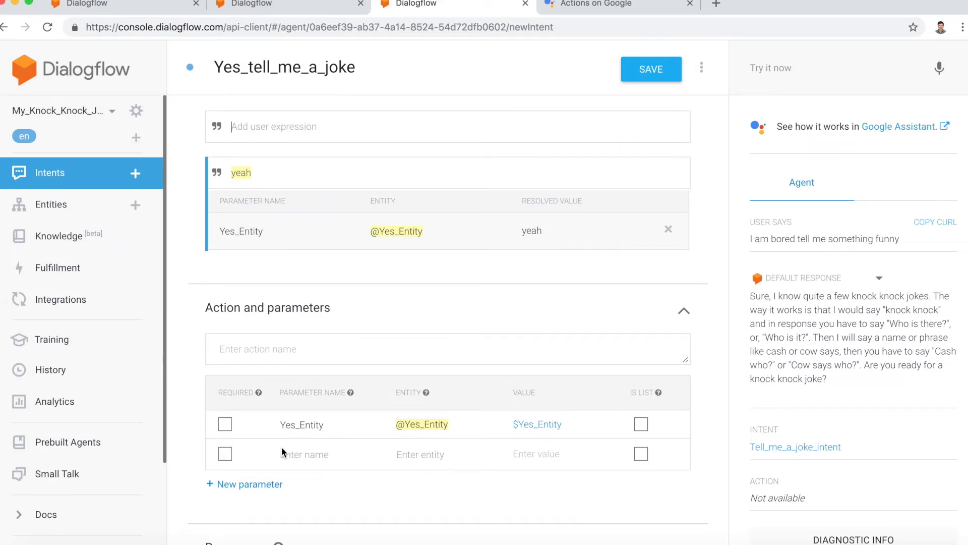
pyautogui.scroll(5, 282, 446)
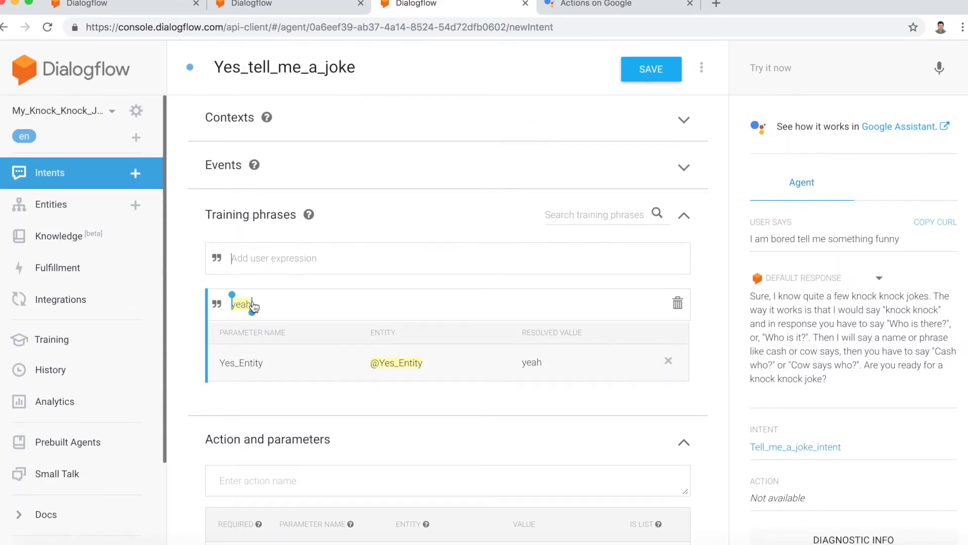
pyautogui.write("let's")
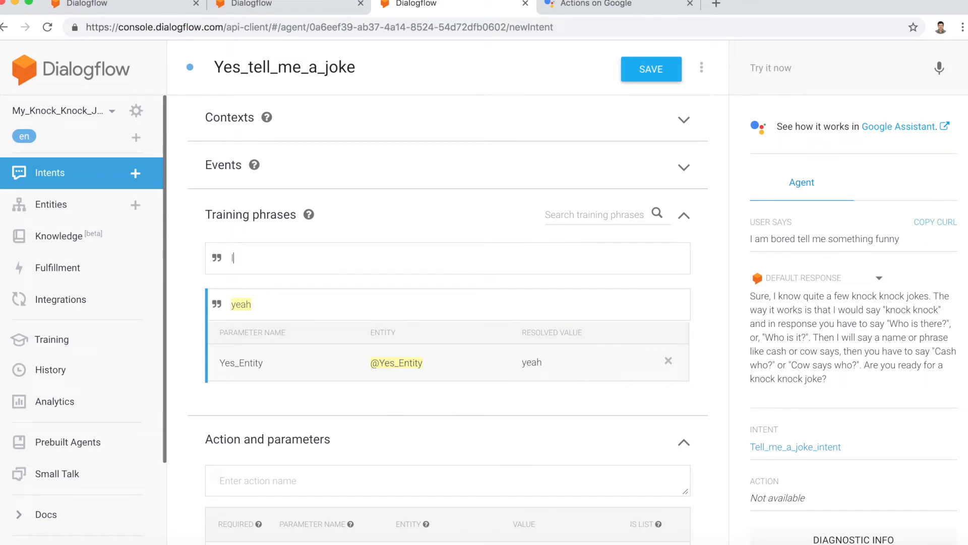
pyautogui.write(' do it')
pyautogui.press('Return')
pyautogui.write('yep')
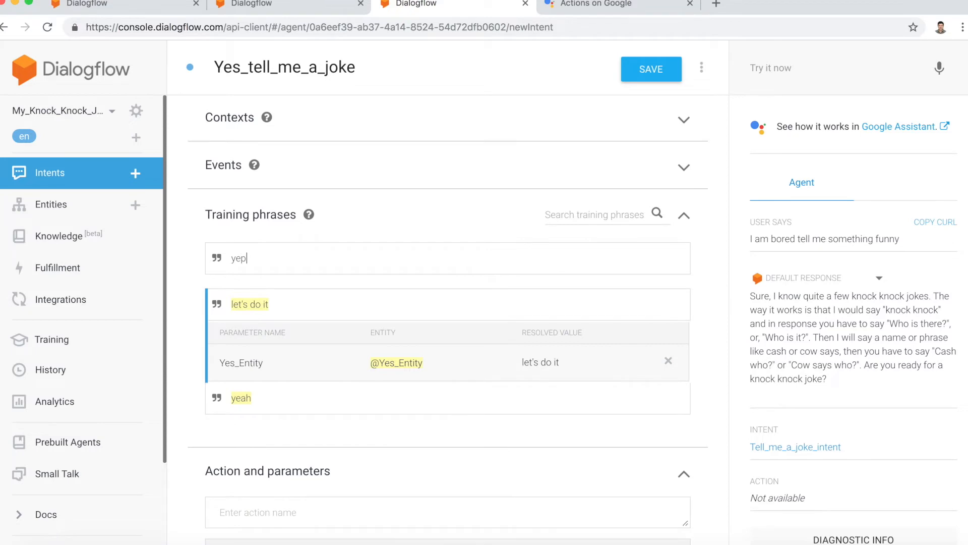
pyautogui.press('Return')
# Step: Add the training phrases "I love it" and "yes" to the Yes_tell_me_a_joke intent
pyautogui.write('I love')
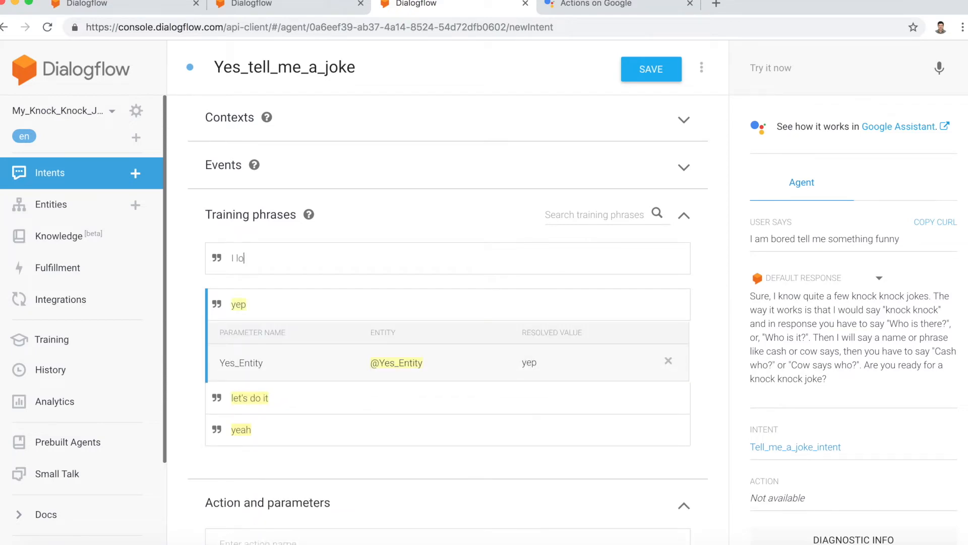
pyautogui.write(' it')
pyautogui.press('Return')
pyautogui.write('yes')
pyautogui.press('Return')
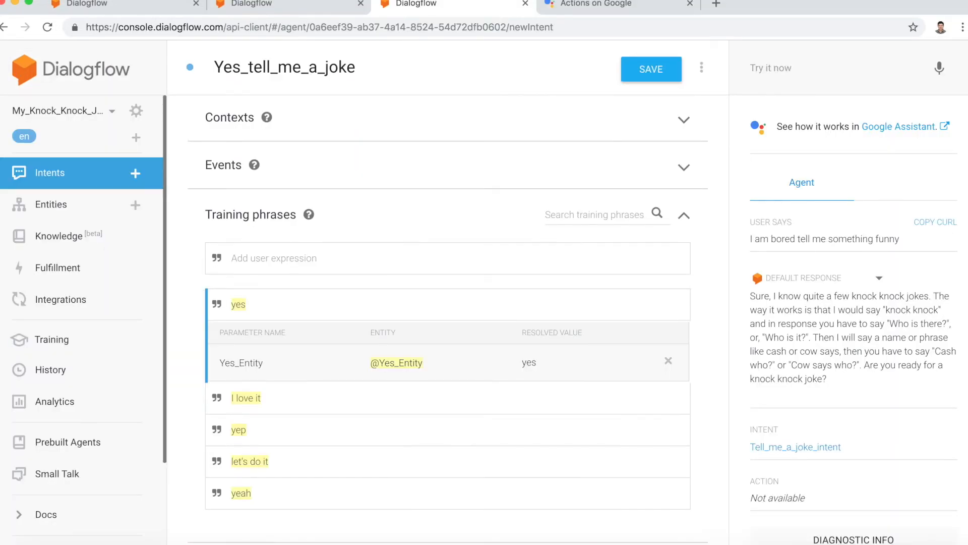
# Step: Enter "knock knock" as the text response of Yes_tell_me_a_joke and save the intent
pyautogui.scroll(-10, 448, 320)
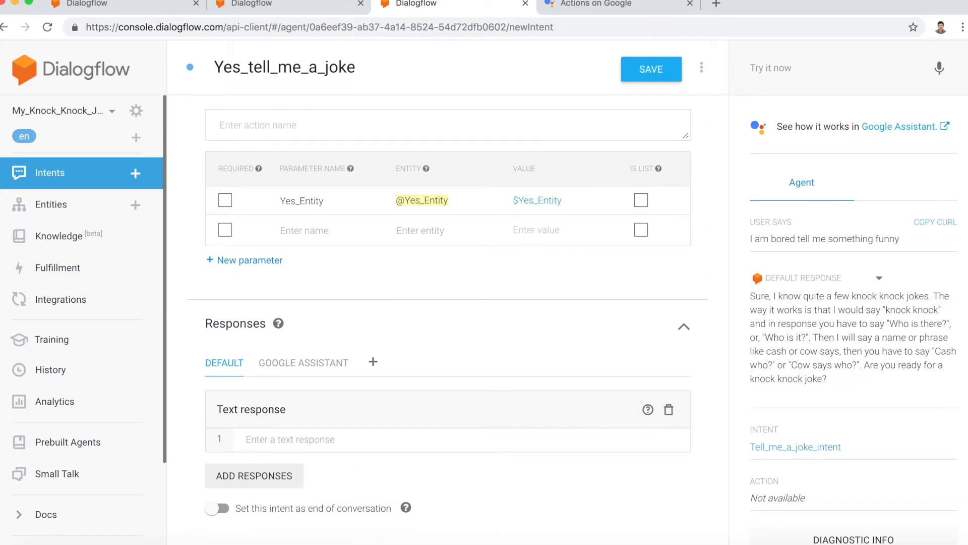
pyautogui.scroll(-2, 447, 303)
pyautogui.click(301, 379)
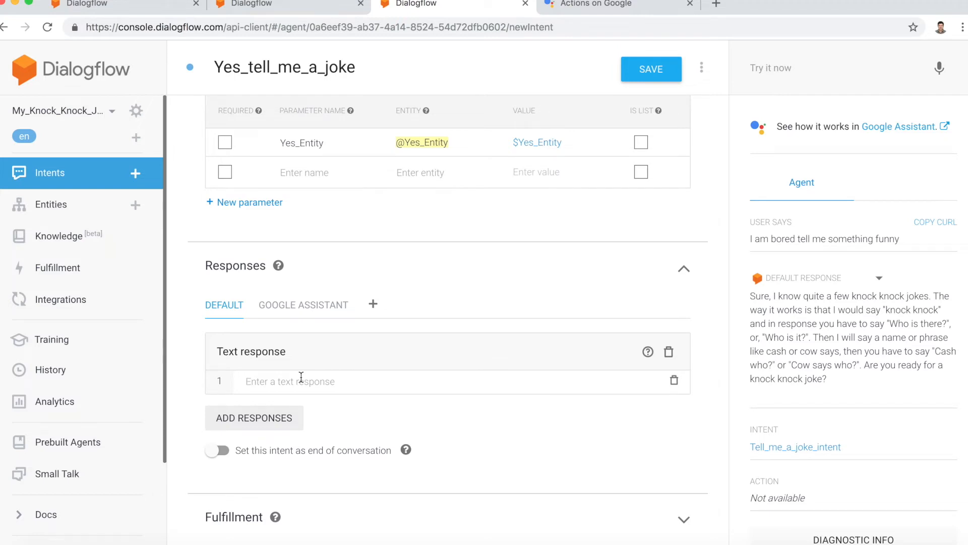
pyautogui.write('knock ko')
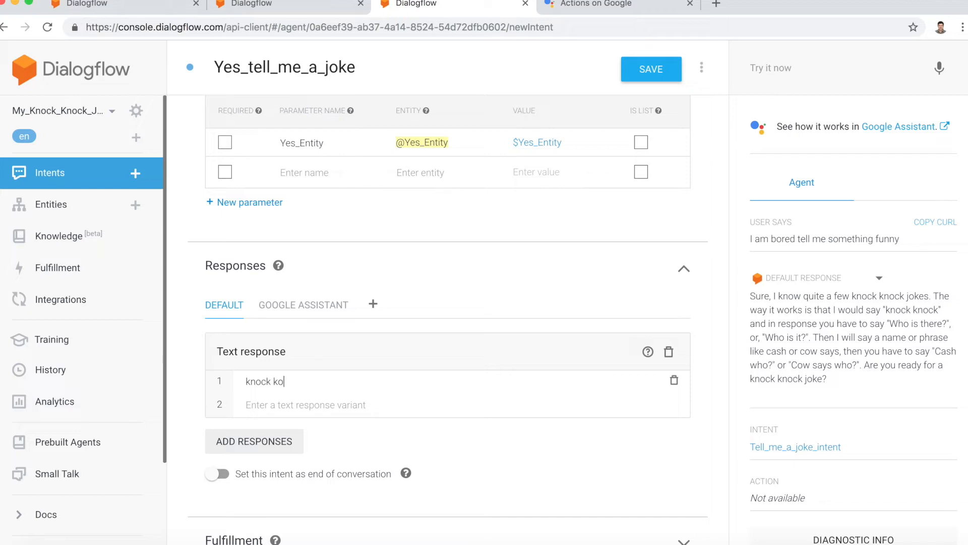
pyautogui.press('BackSpace')
pyautogui.write('nk')
pyautogui.press('BackSpace')
pyautogui.write('ocj')
pyautogui.press('BackSpace')
pyautogui.write('k')
pyautogui.click(643, 71)
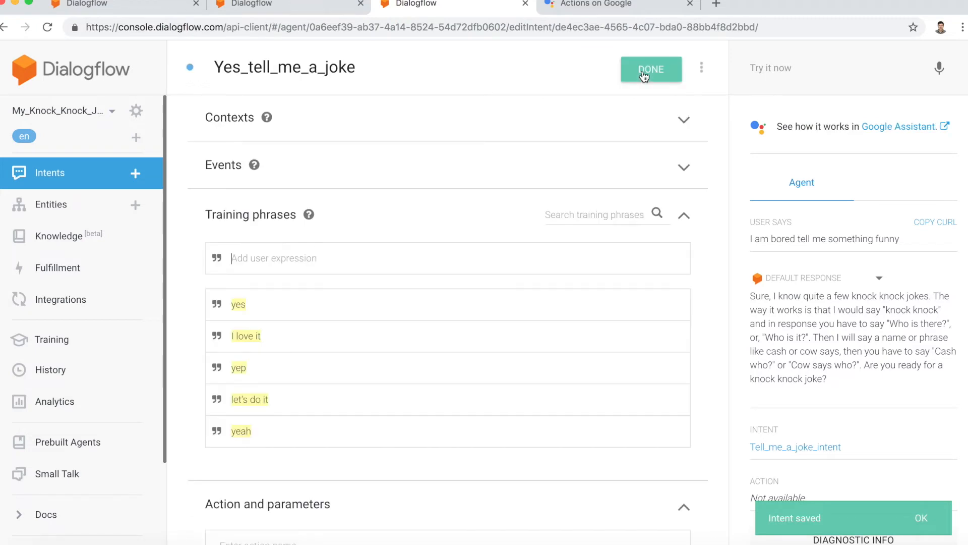
# Step: Test the agent in the test console with the message "yes"
pyautogui.click(766, 69)
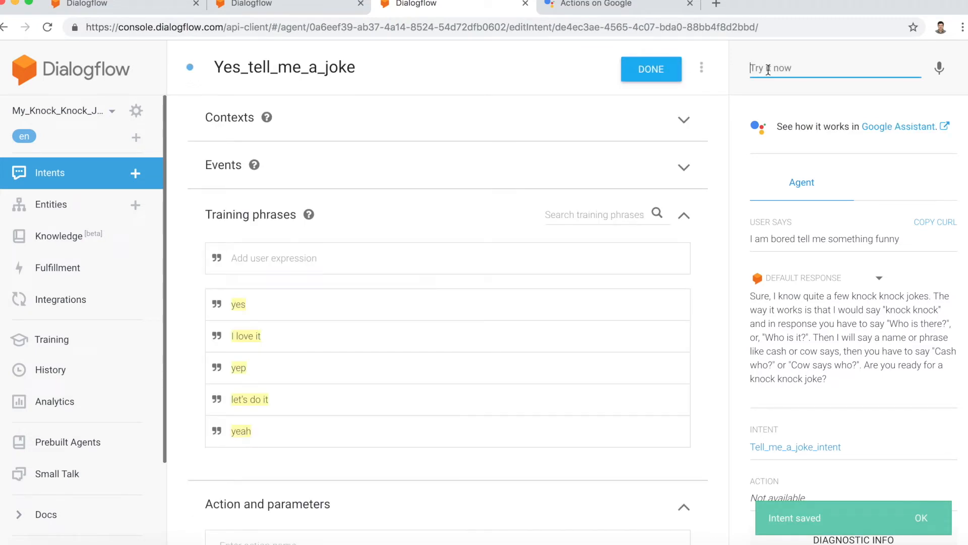
pyautogui.write('yes')
pyautogui.press('Return')
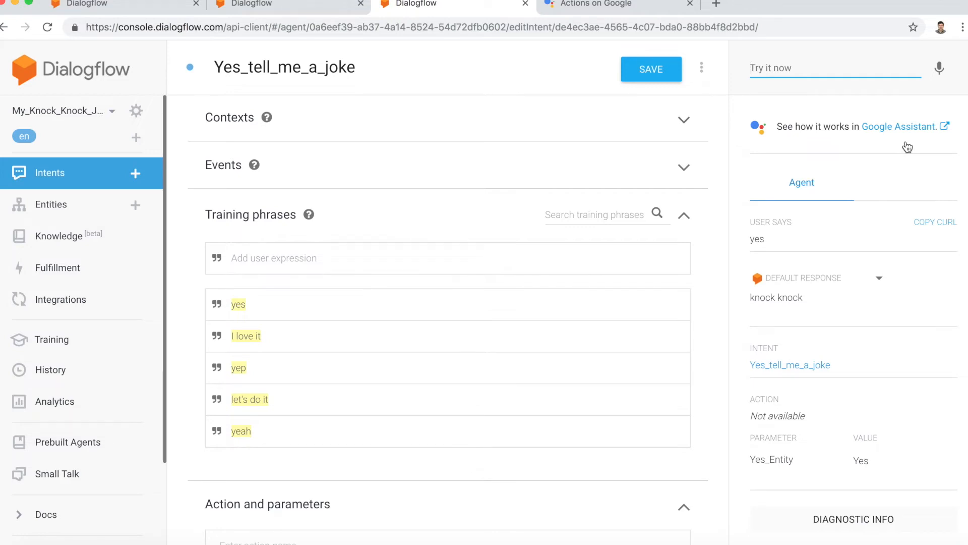
# Step: Open the Actions on Google simulator and test the app by voice with "talk to my test app" and "I am bored say something funny"
pyautogui.click(889, 129)
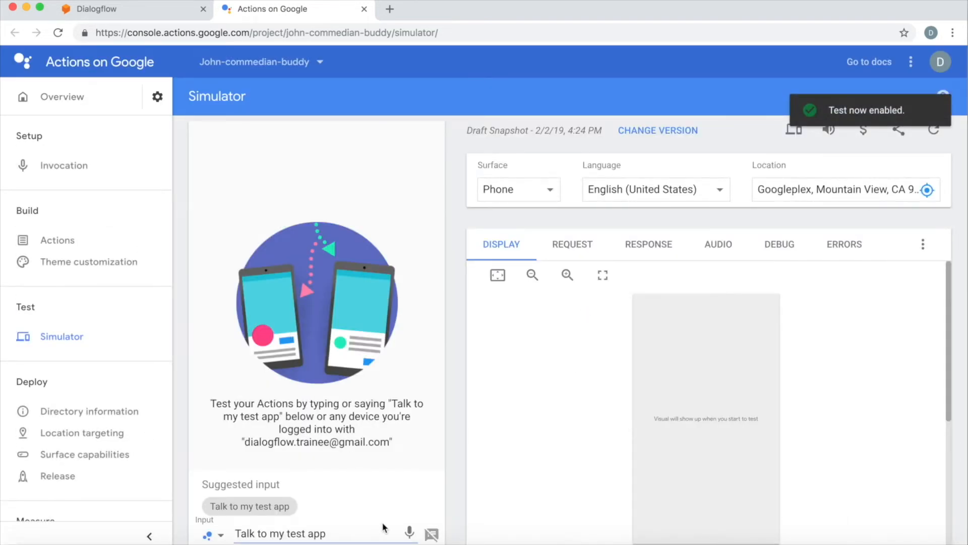
pyautogui.click(409, 534)
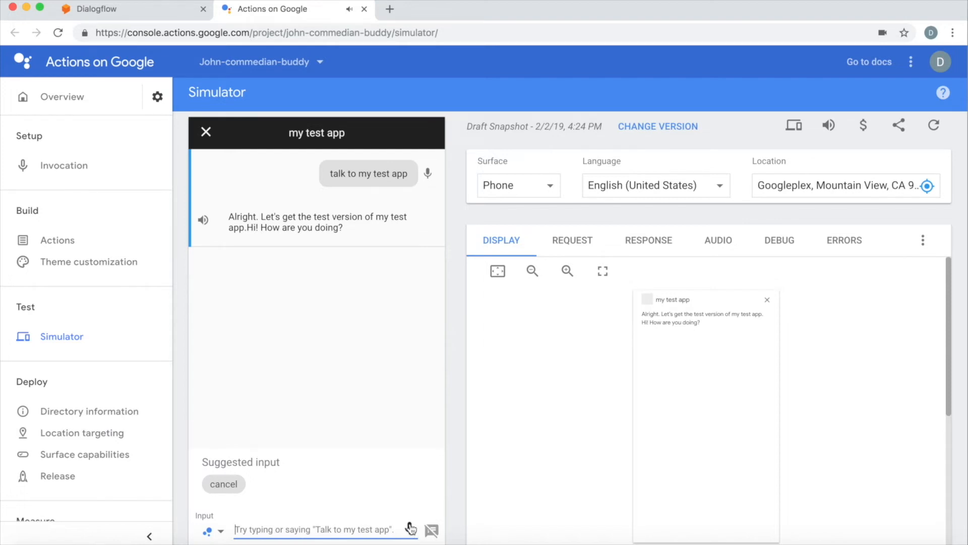
pyautogui.click(410, 528)
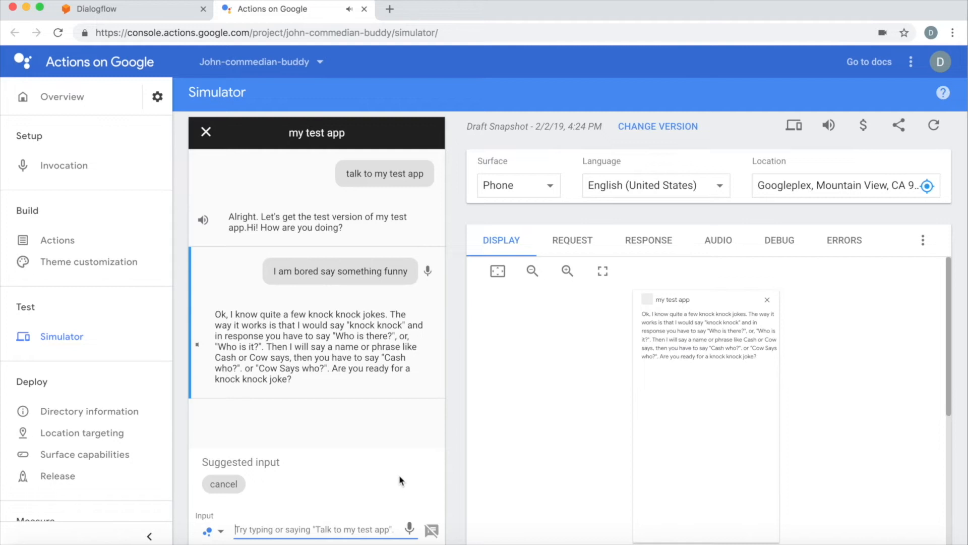
pyautogui.click(410, 528)
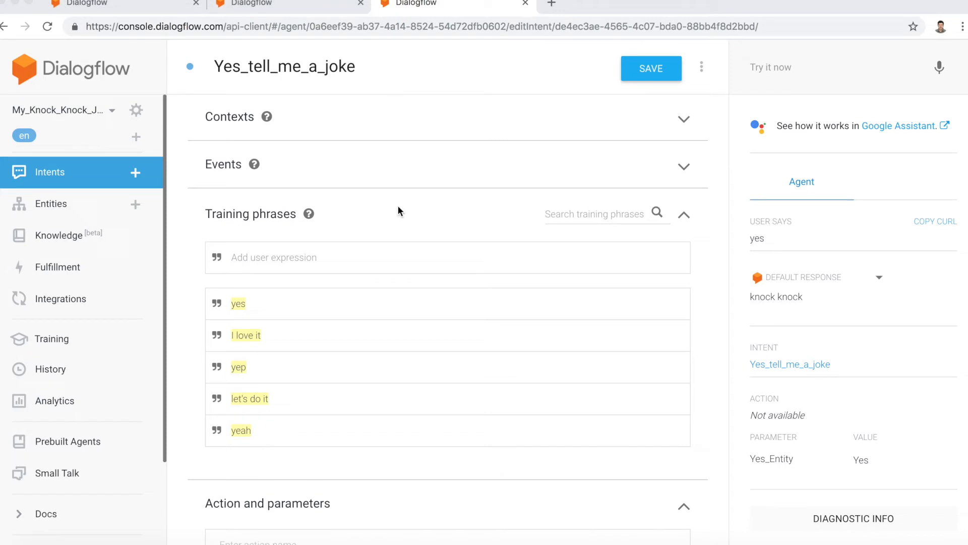
# Step: Create a new intent in Dialogflow and name it Do_not_crack_a_joke_intent
pyautogui.click(136, 174)
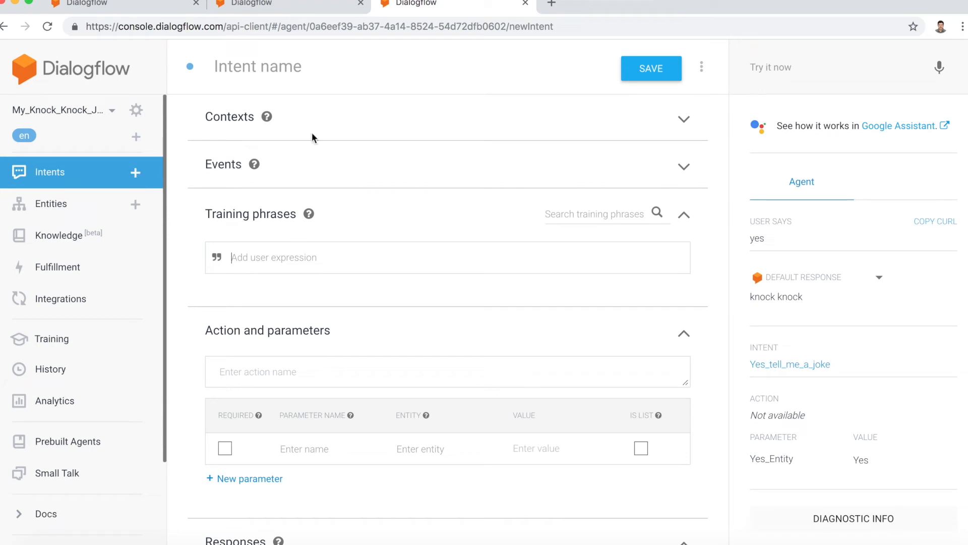
pyautogui.click(326, 72)
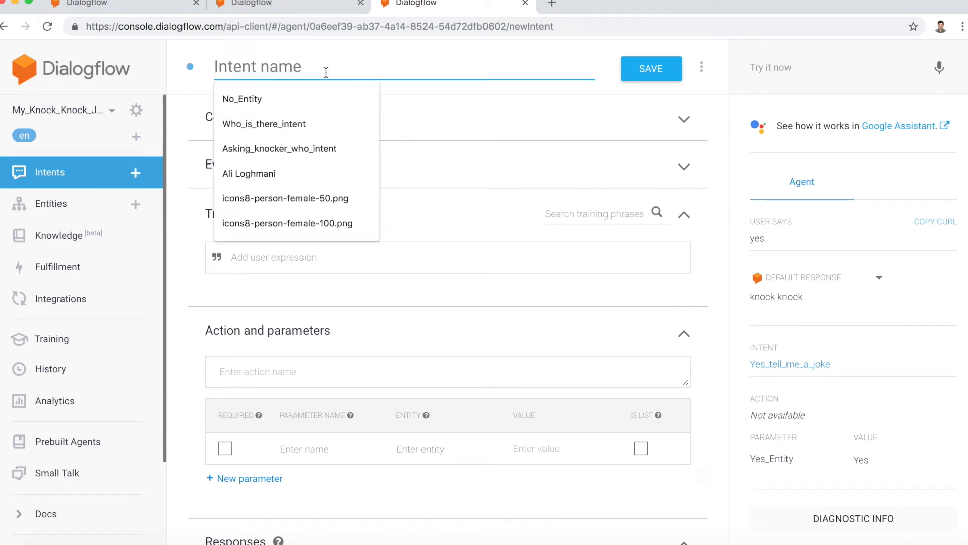
pyautogui.write('Do')
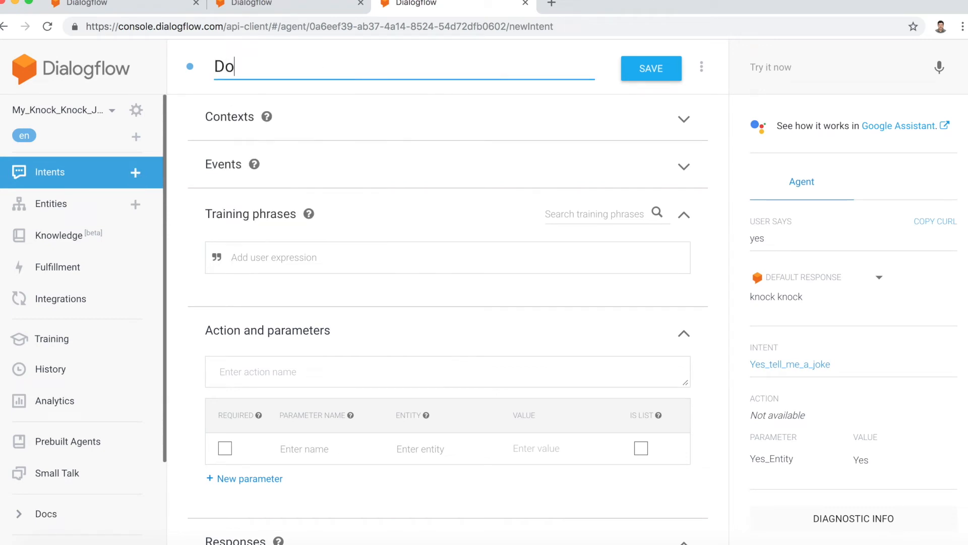
pyautogui.write('_not_crack_a_')
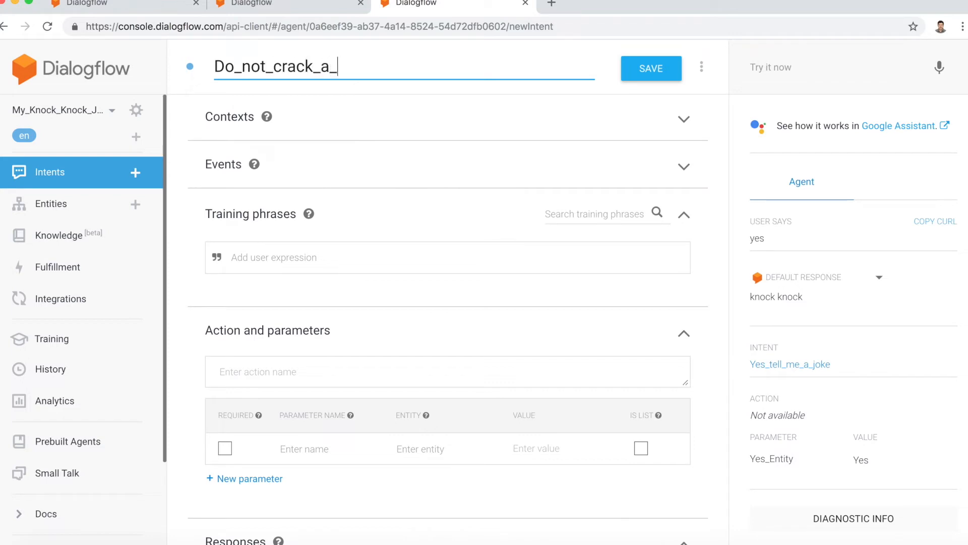
pyautogui.write('joke_intent')
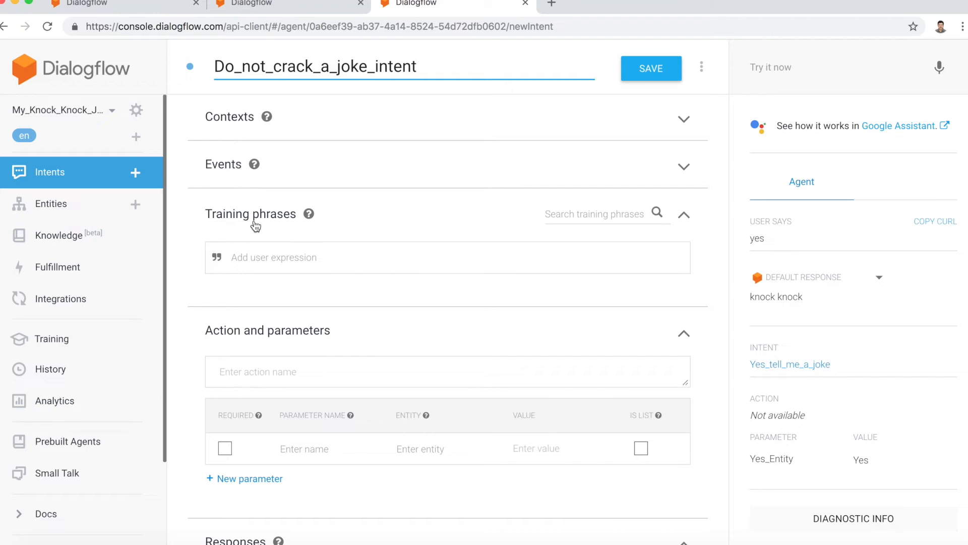
# Step: Add the training phrases "Forget about it" and "let's not do it" to Do_not_crack_a_joke_intent
pyautogui.click(263, 257)
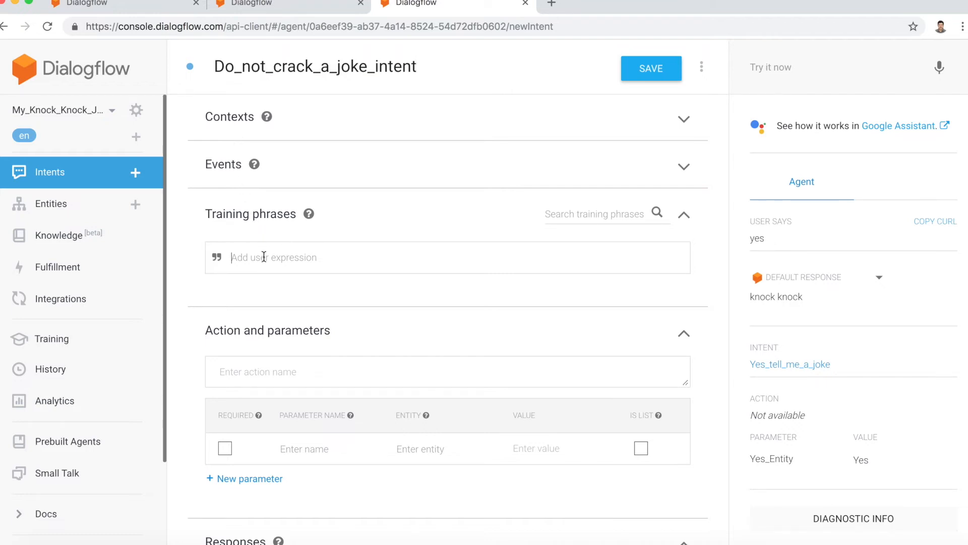
pyautogui.write('Forget about it')
pyautogui.press('Return')
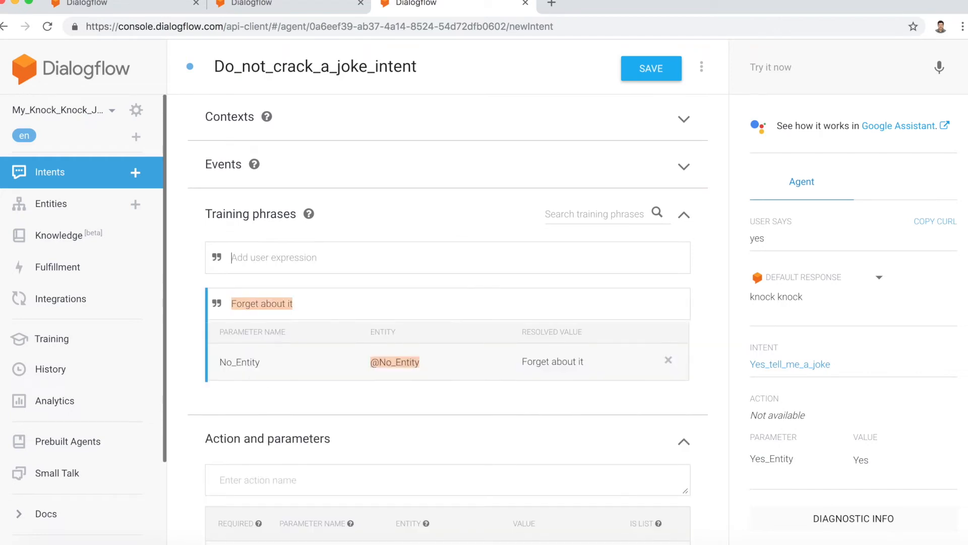
pyautogui.write("let's not do it")
pyautogui.press('Return')
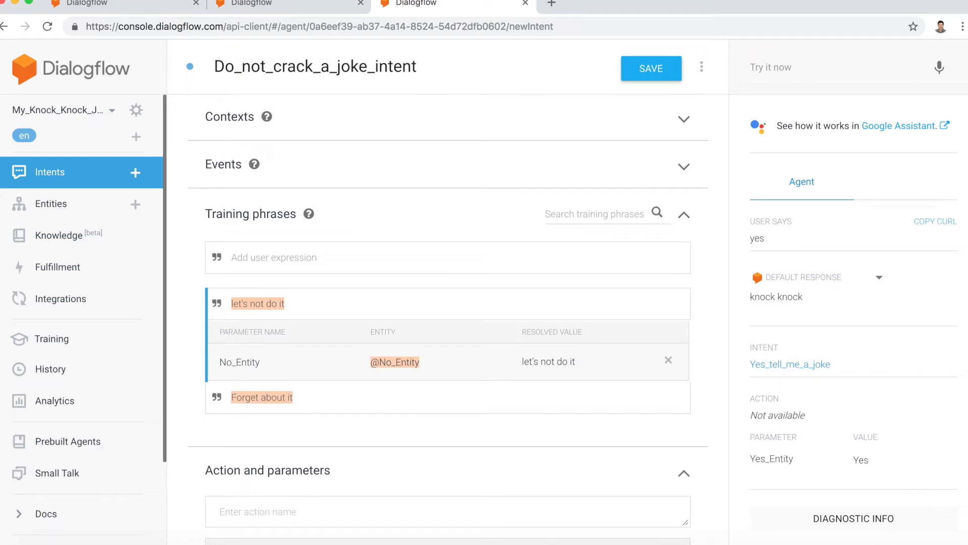
# Step: Add the training phrases "No", "Nope" and "Nah" to Do_not_crack_a_joke_intent
pyautogui.write('No')
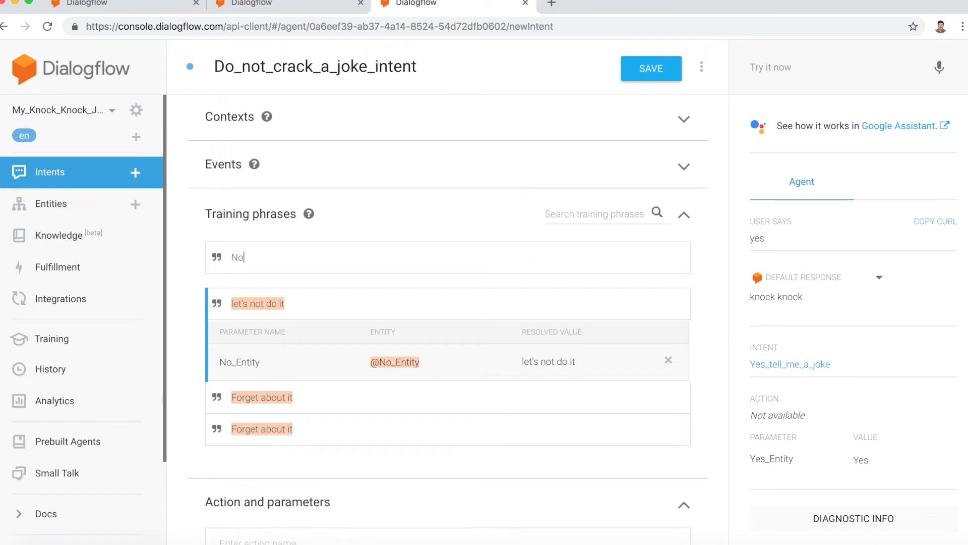
pyautogui.press('Return')
pyautogui.write('opeNo')
pyautogui.hotkey('shift', 'Right')
pyautogui.hotkey('shift', 'Right')
pyautogui.press('BackSpace')
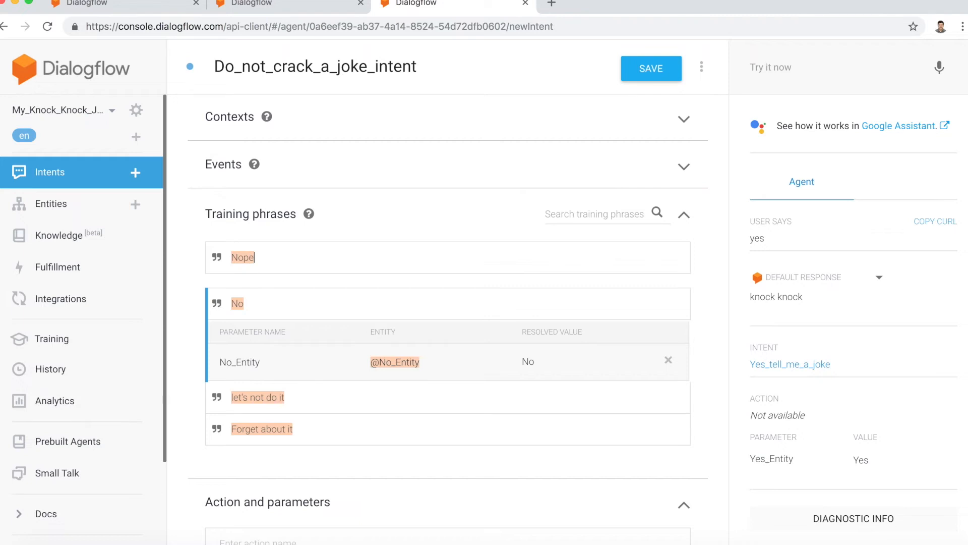
pyautogui.press('Return')
pyautogui.write('Nah')
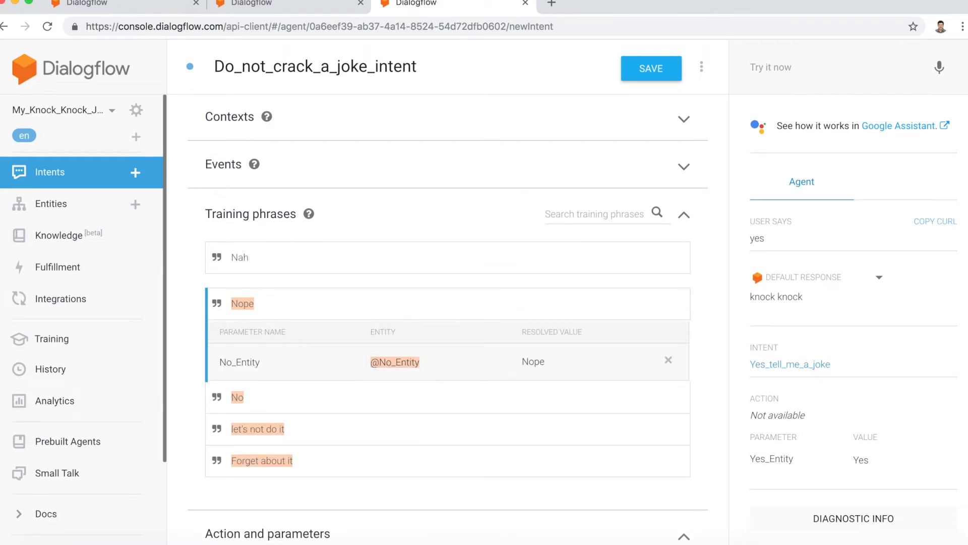
pyautogui.press('Return')
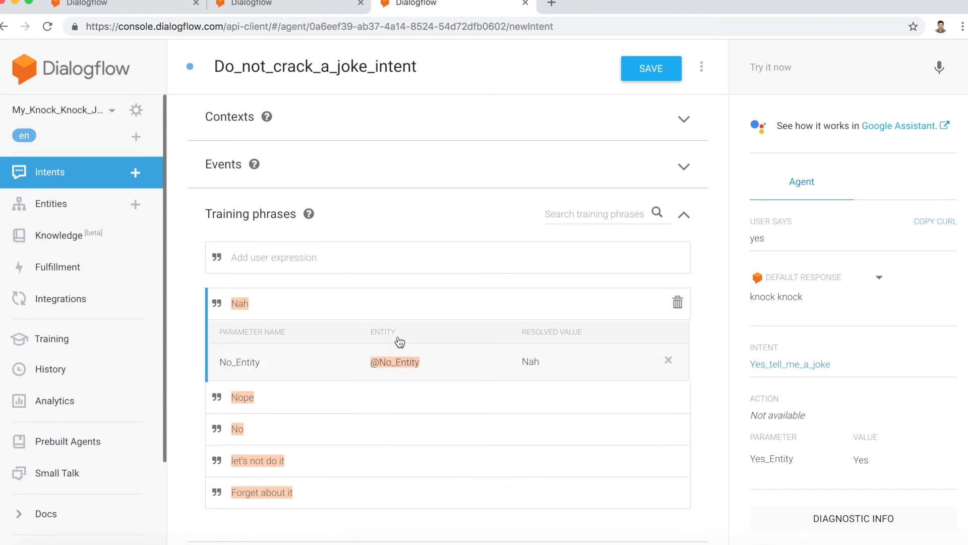
# Step: Enter "Ok, let's have fun later, bye." as the first text response of Do_not_crack_a_joke_intent
pyautogui.scroll(-4, 399, 342)
pyautogui.scroll(-8, 398, 337)
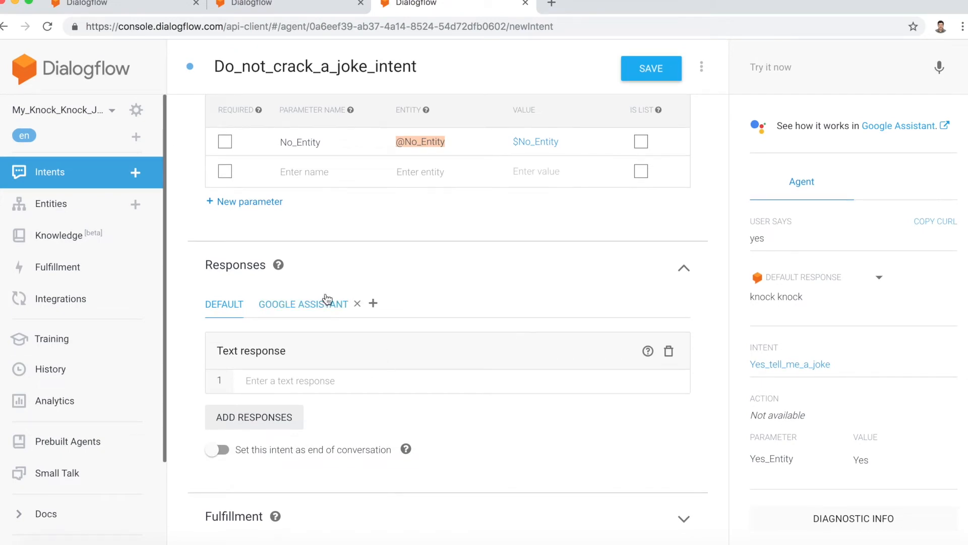
pyautogui.click(284, 385)
pyautogui.write("Ok, let'")
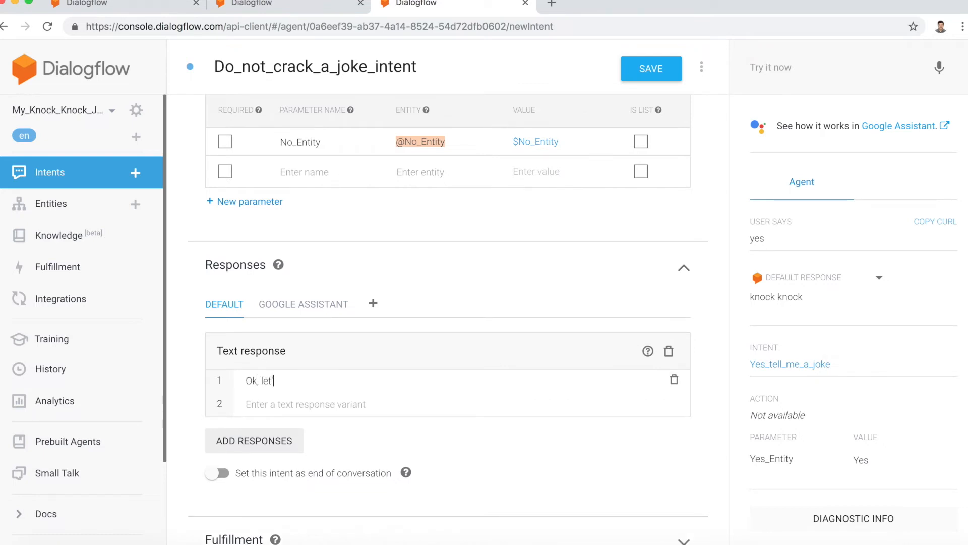
pyautogui.write('s have fun later, bye.Sure,')
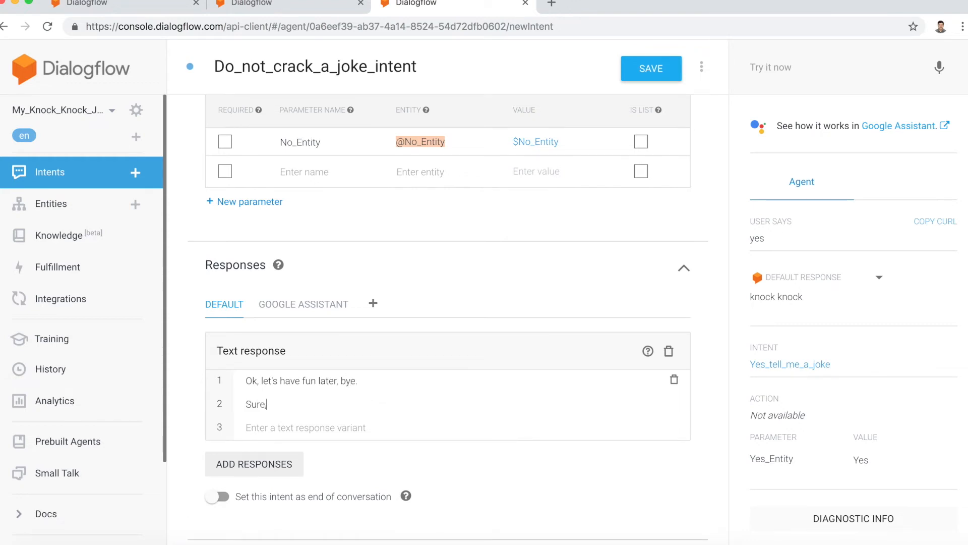
pyautogui.write(' please come back later. Good bye.')
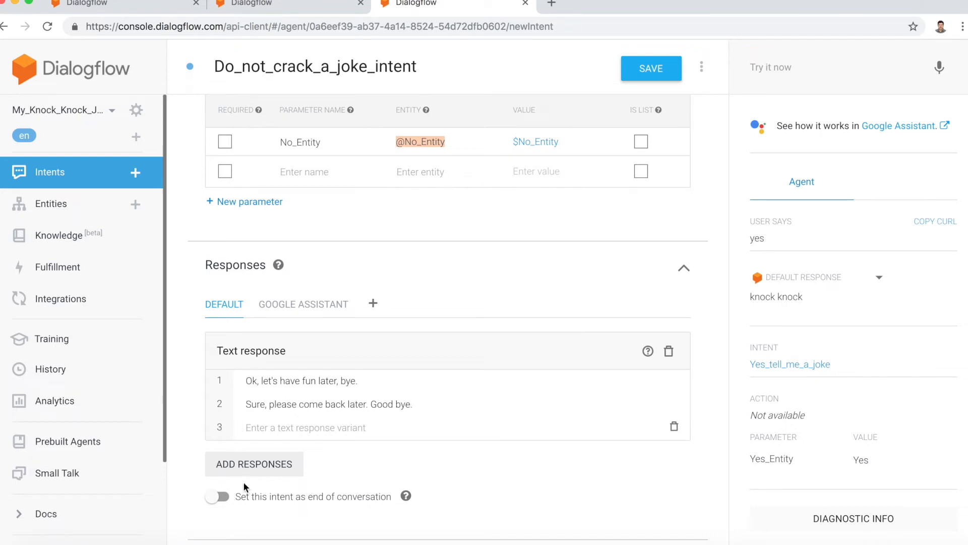
# Step: Add the response variant "Sure, please come back later. Good bye." and save the intent as the end of conversation
pyautogui.click(212, 498)
pyautogui.click(641, 74)
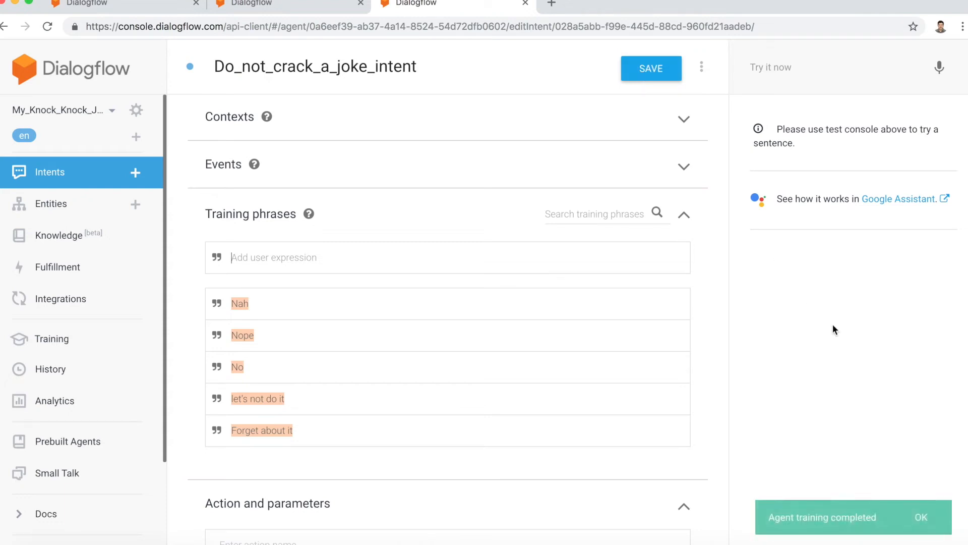
# Step: Test the agent with the phrase "Nope" in the test console
pyautogui.click(765, 71)
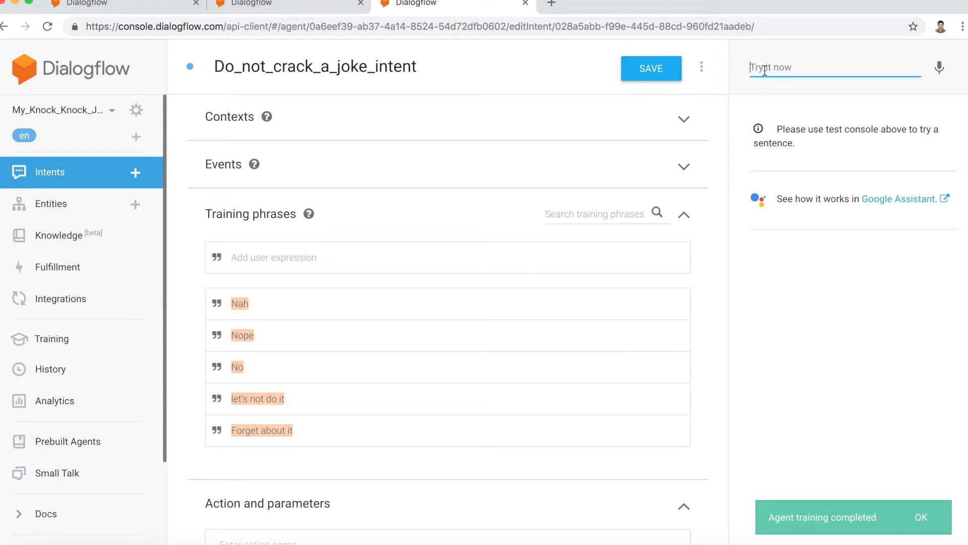
pyautogui.write('Nope')
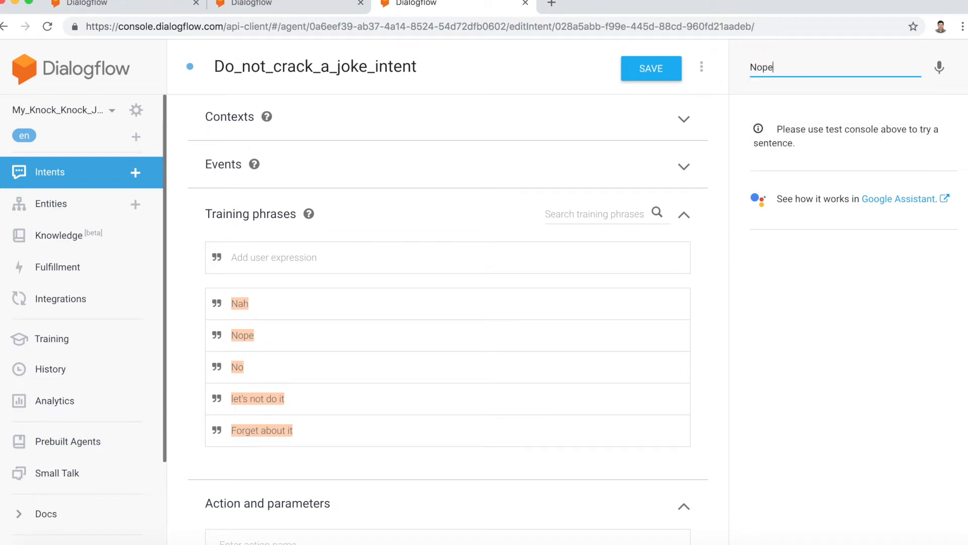
pyautogui.press('Return')
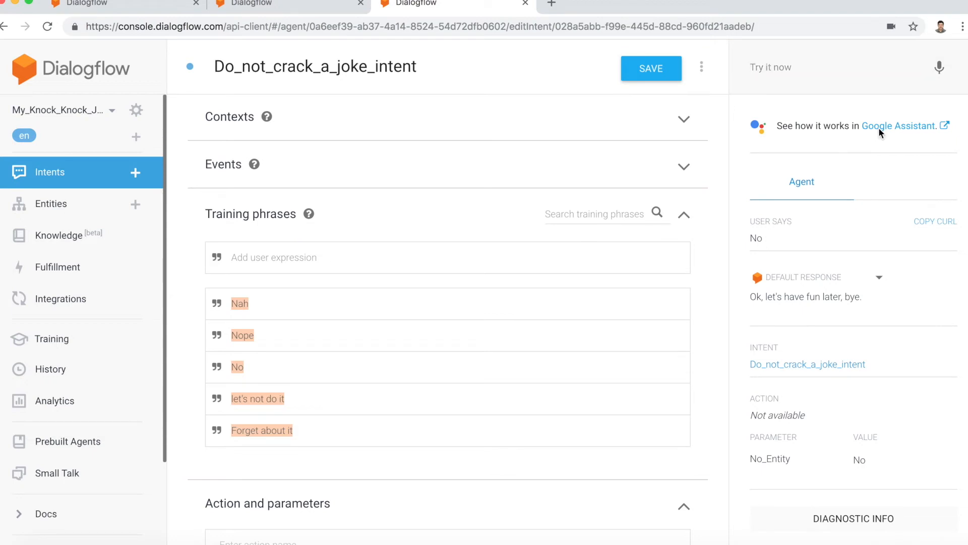
# Step: Switch to the Actions on Google simulator and test the agent by voice with "talk to my test app" and "make me laugh", followed by a reply
pyautogui.click(880, 127)
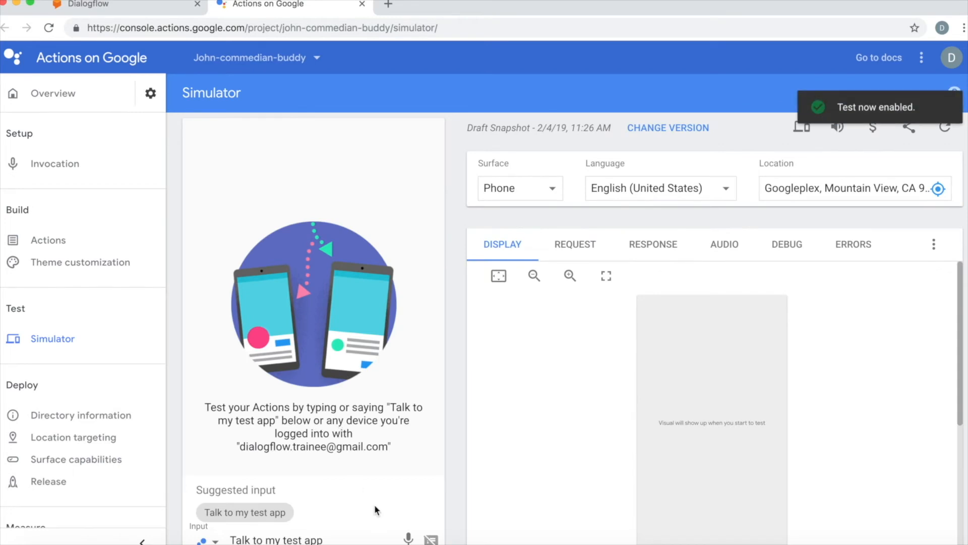
pyautogui.click(409, 538)
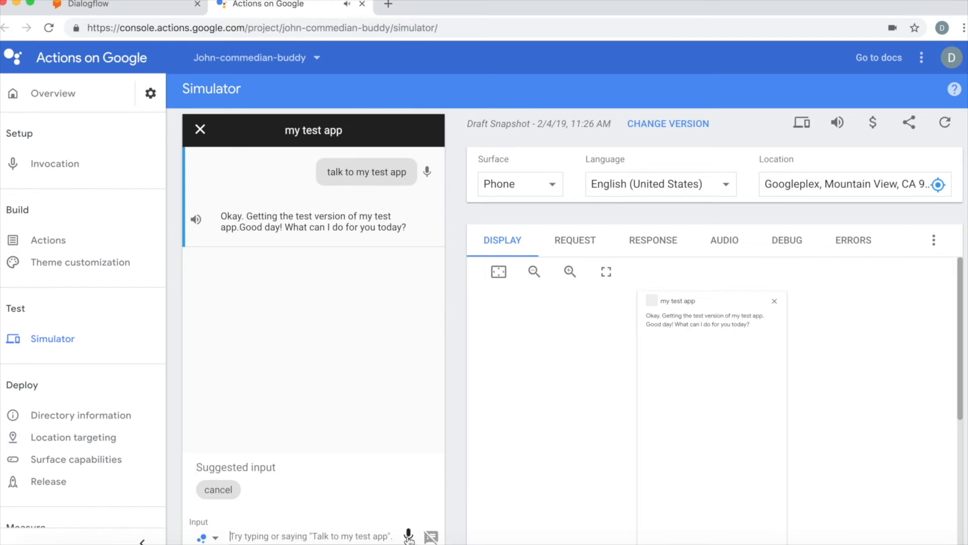
pyautogui.click(408, 534)
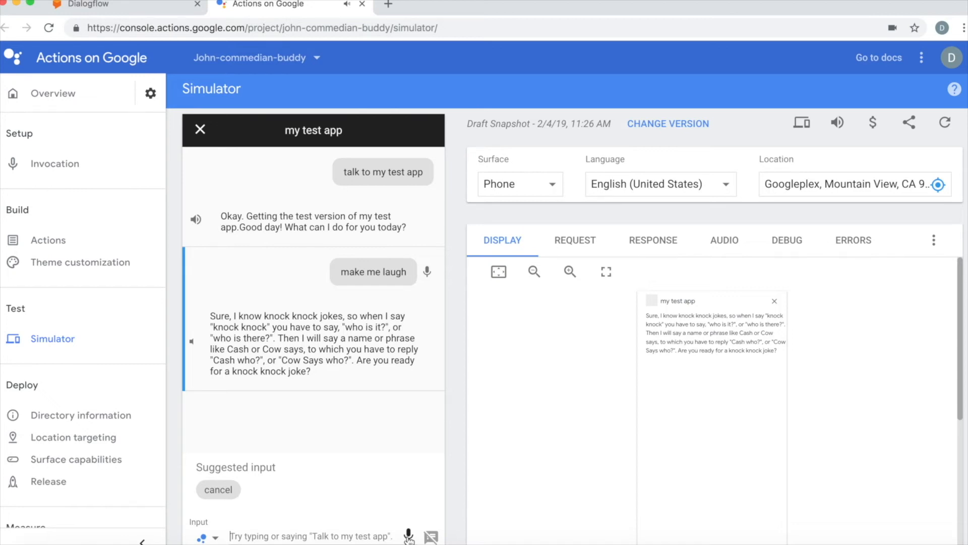
pyautogui.click(408, 535)
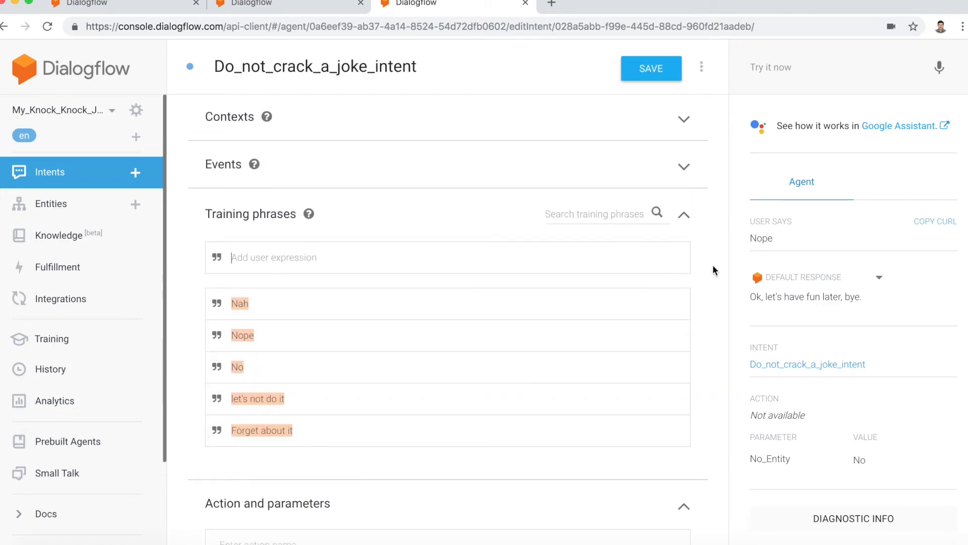
# Step: Create a new intent in the Dialogflow agent and name it Who_is_there_intent
pyautogui.click(51, 176)
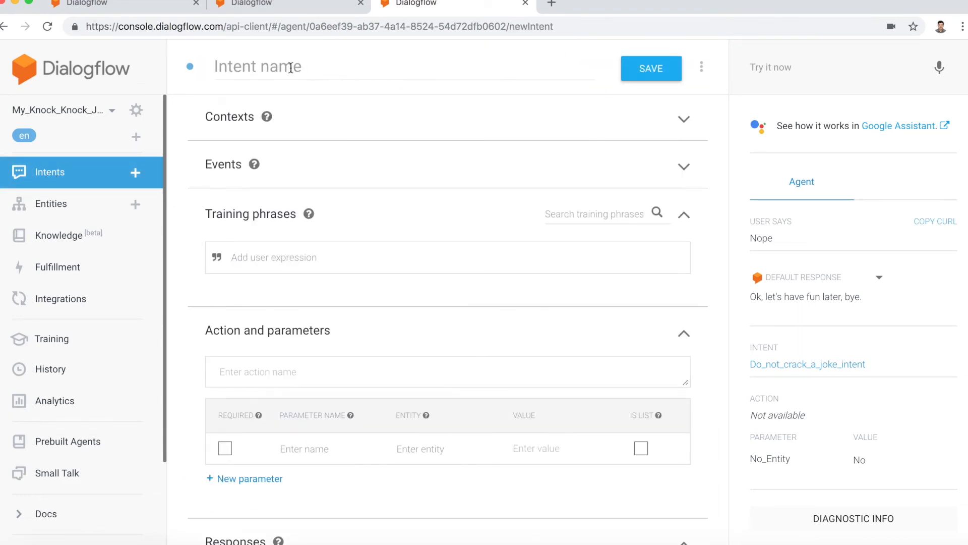
pyautogui.click(292, 68)
pyautogui.write('Who_is')
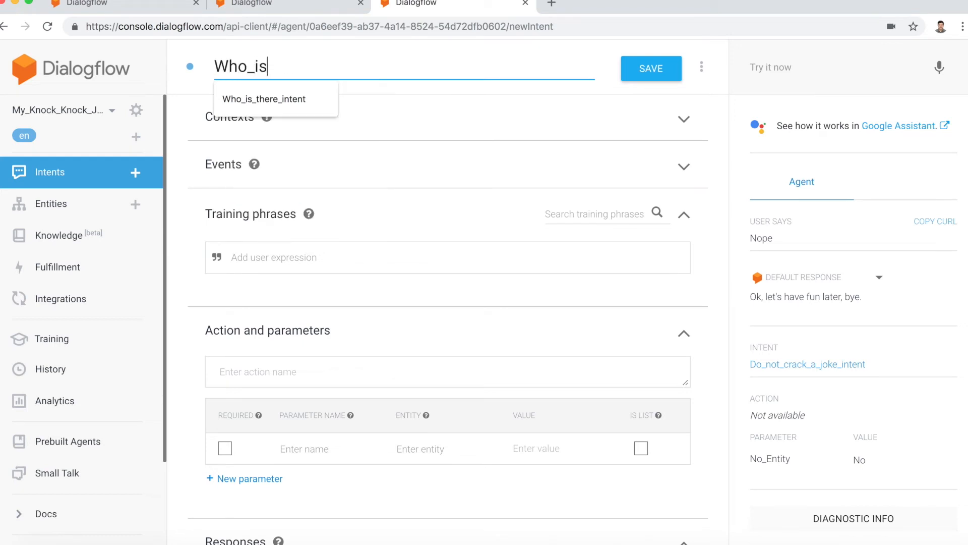
pyautogui.write('_there_intent')
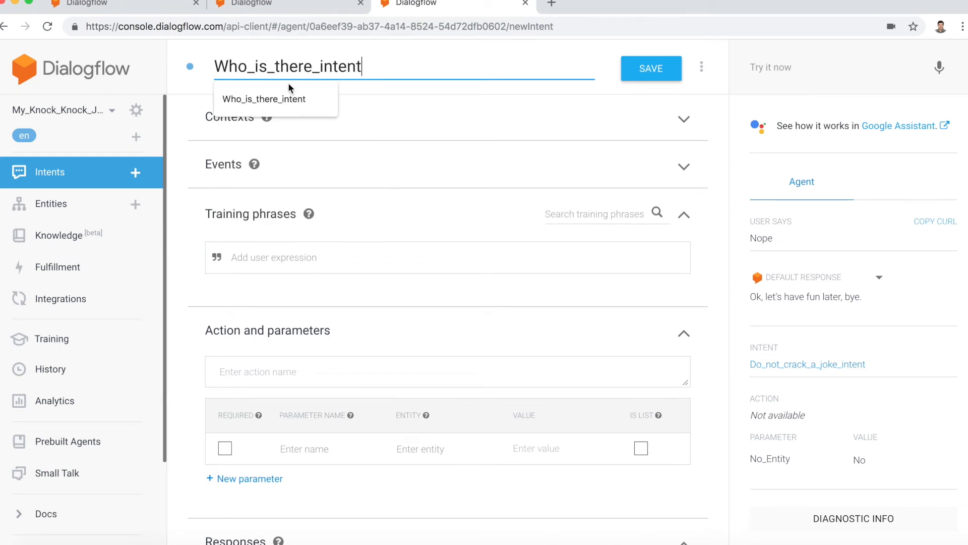
pyautogui.click(252, 100)
# Step: Enter knocker_name_context as the output context of Who_is_there_intent and consult the Contexts overview documentation
pyautogui.click(284, 117)
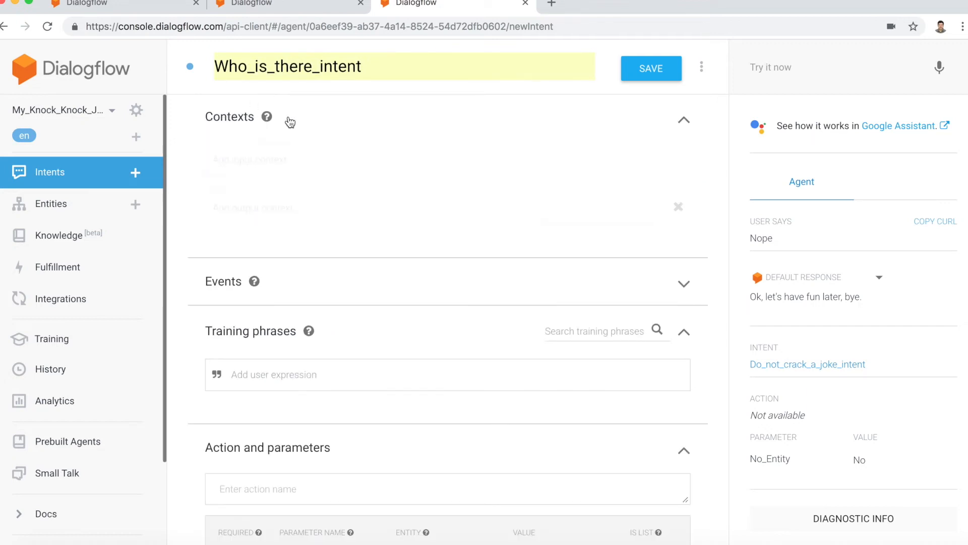
pyautogui.click(265, 211)
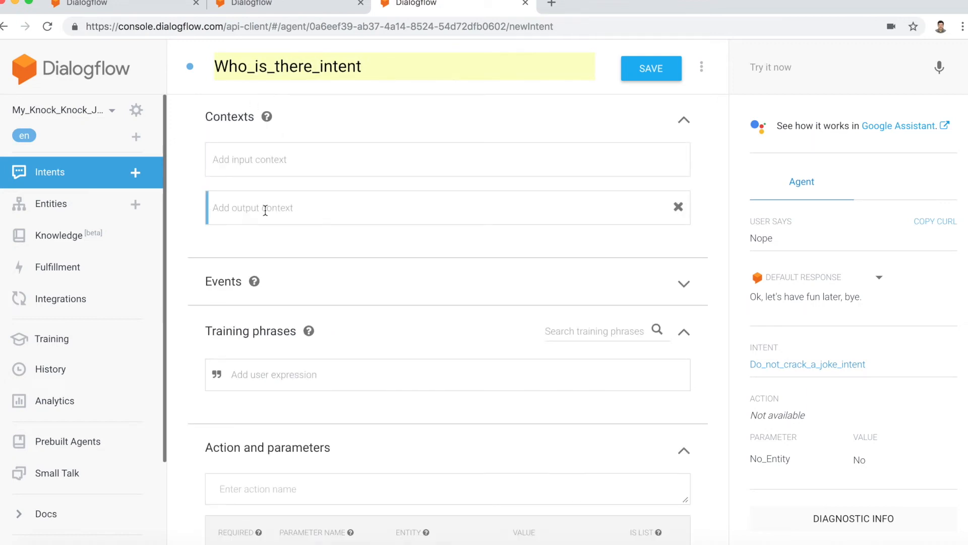
pyautogui.write('knocker_n')
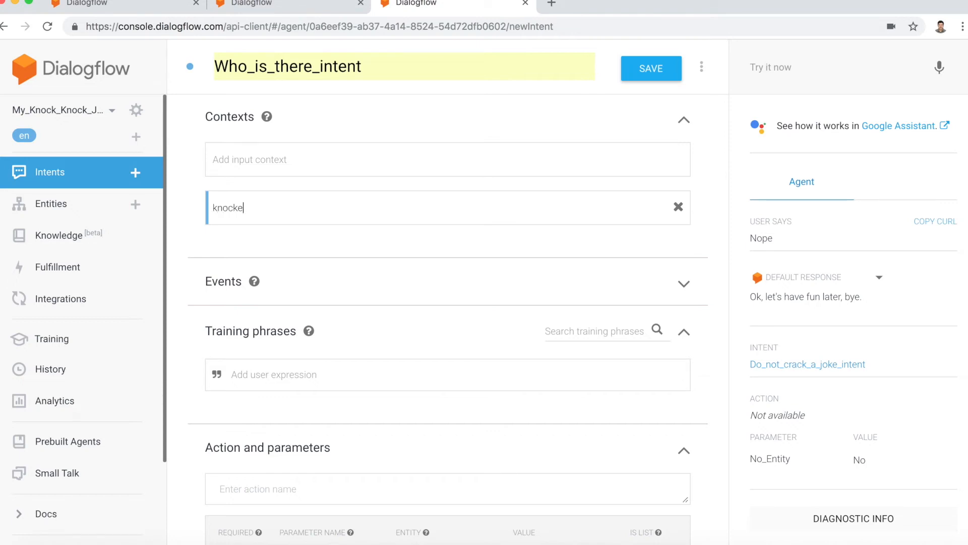
pyautogui.write('ane_')
pyautogui.press('BackSpace')
pyautogui.press('BackSpace')
pyautogui.write('me_context')
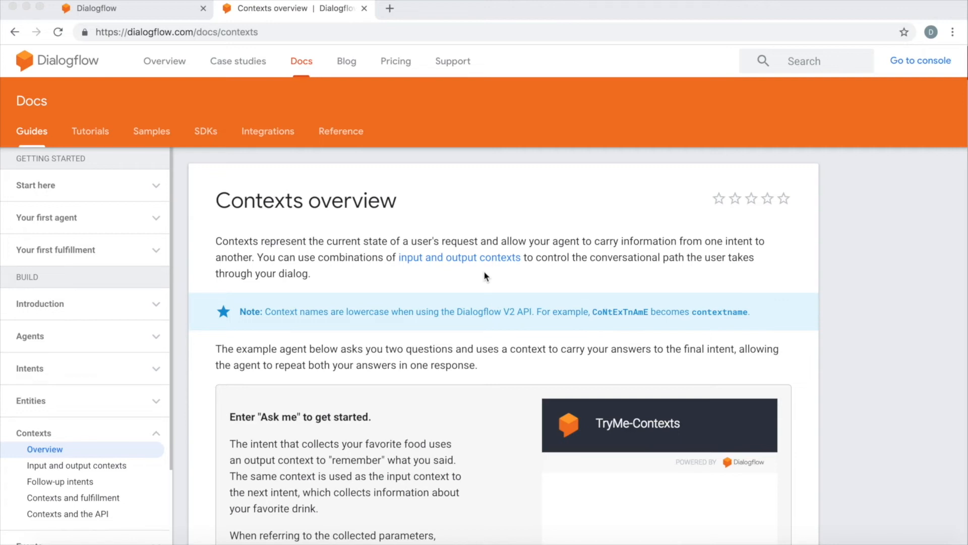
pyautogui.scroll(-2, 472, 278)
pyautogui.scroll(2, 301, 220)
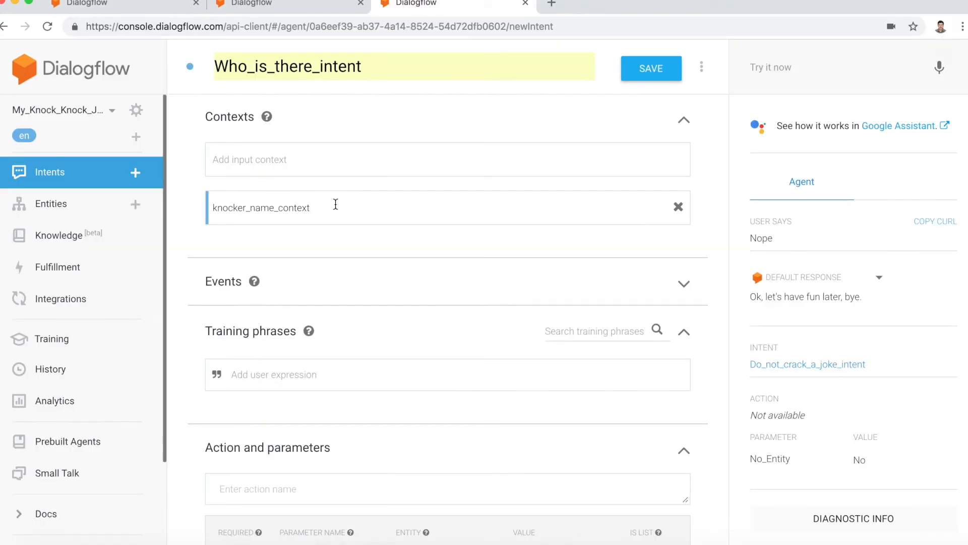
# Step: Add the training phrases "Who is there" and "Who is it" to Who_is_there_intent
pyautogui.click(317, 369)
pyautogui.write('Who is there')
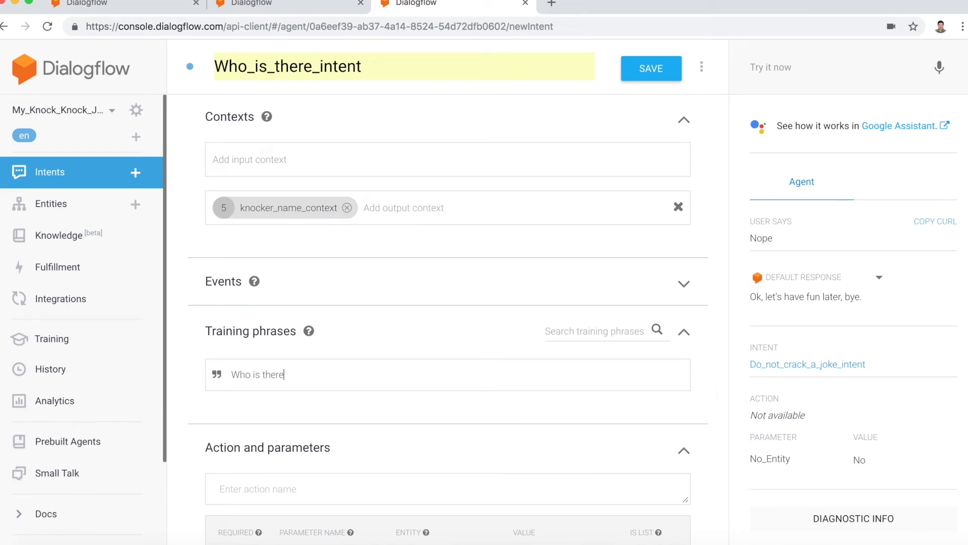
pyautogui.press('Return')
pyautogui.write('Who ')
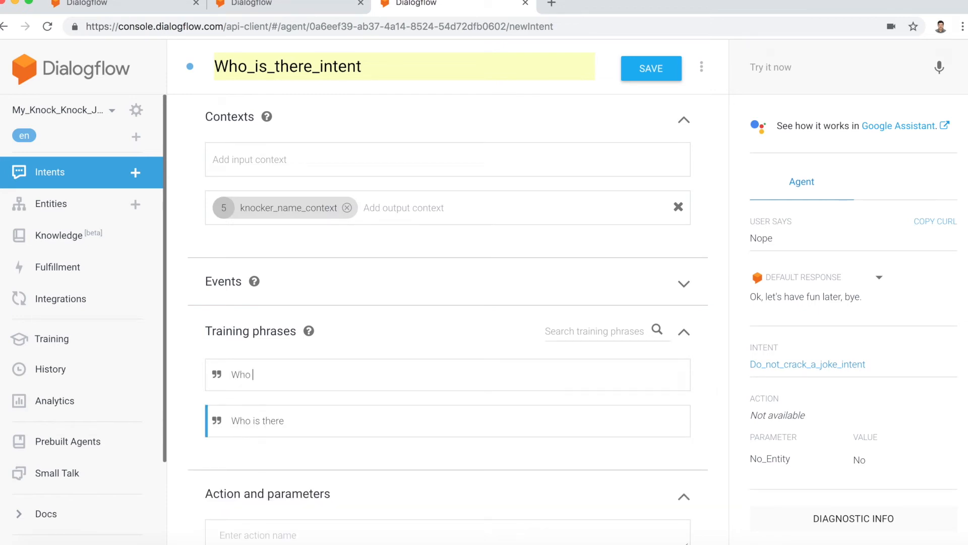
pyautogui.write('is it')
pyautogui.press('Return')
# Step: Add the training phrases "Who's knocking", "Who is knocking" and "Who's there" to Who_is_there_intent
pyautogui.write("Who's knocking")
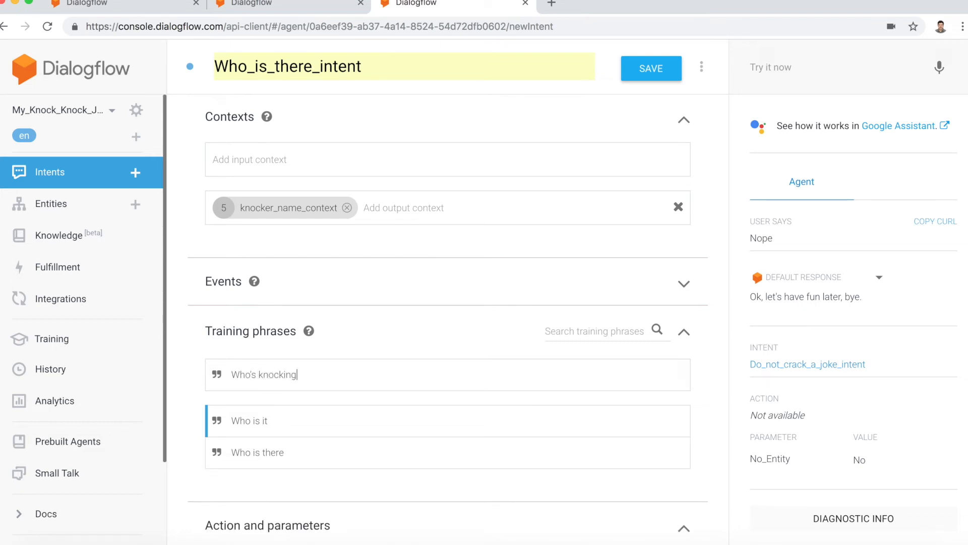
pyautogui.press('Return')
pyautogui.write('Who')
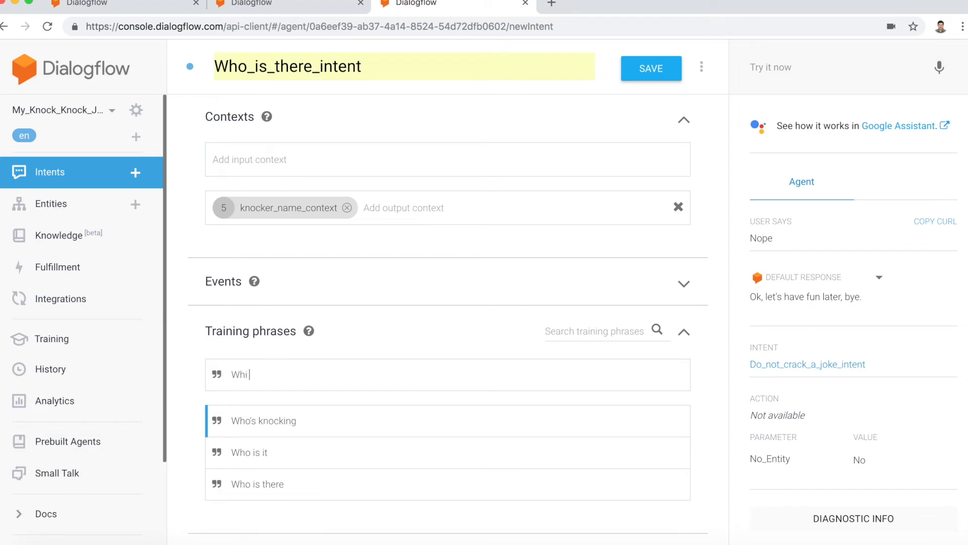
pyautogui.write(' is knocking')
pyautogui.press('Return')
pyautogui.write('Wh')
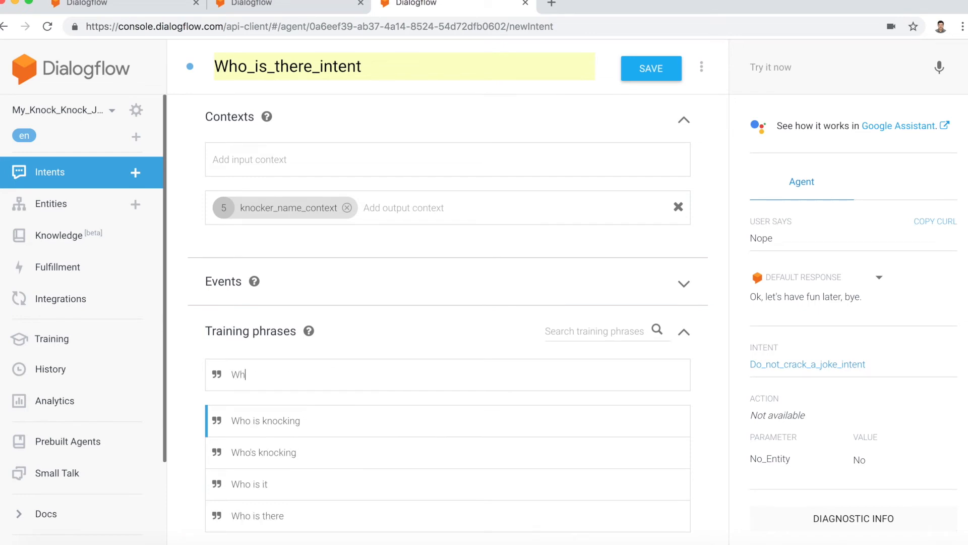
pyautogui.write("o's there")
pyautogui.press('Return')
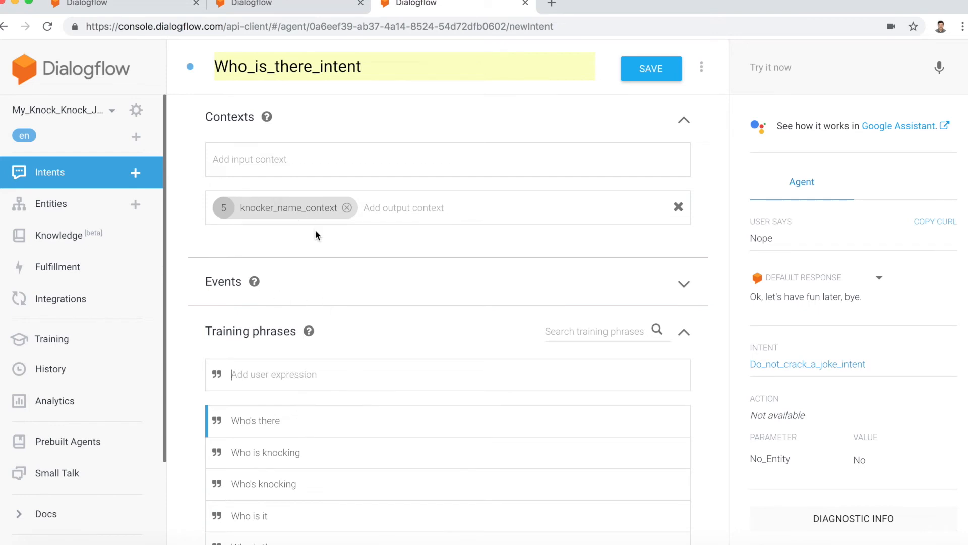
# Step: Set the action name of Who_is_there_intent to knockers_name_action
pyautogui.scroll(-5, 316, 227)
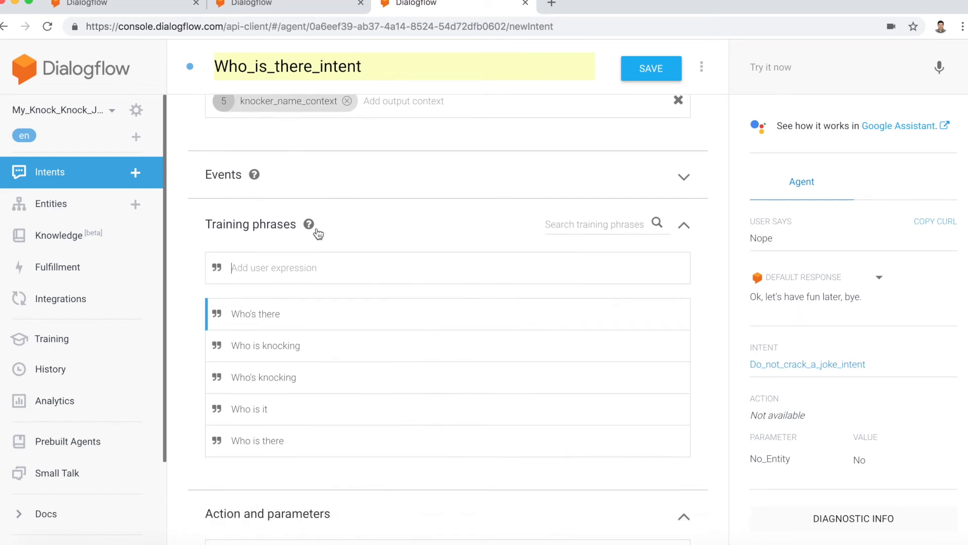
pyautogui.scroll(-2, 317, 228)
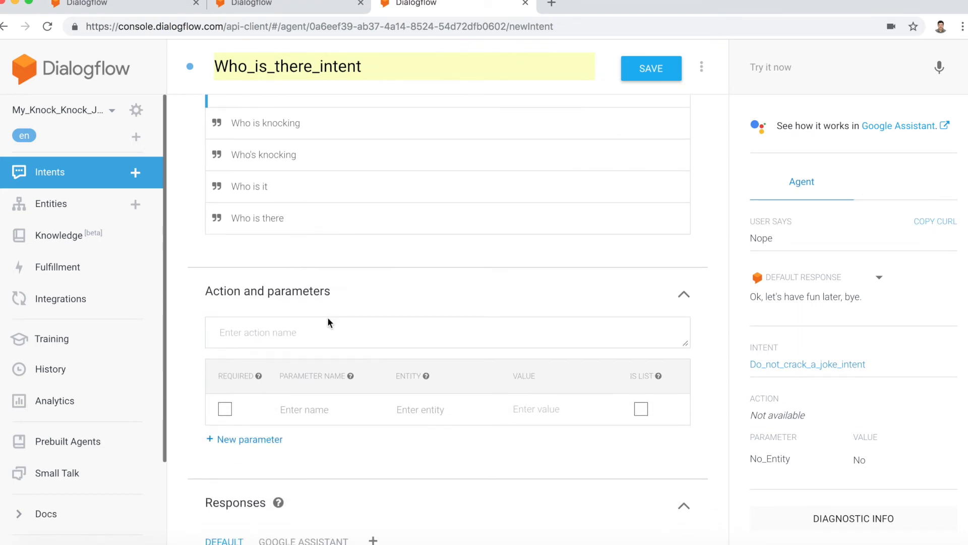
pyautogui.click(321, 332)
pyautogui.write('w')
pyautogui.press('BackSpace')
pyautogui.write('knockers_name_action')
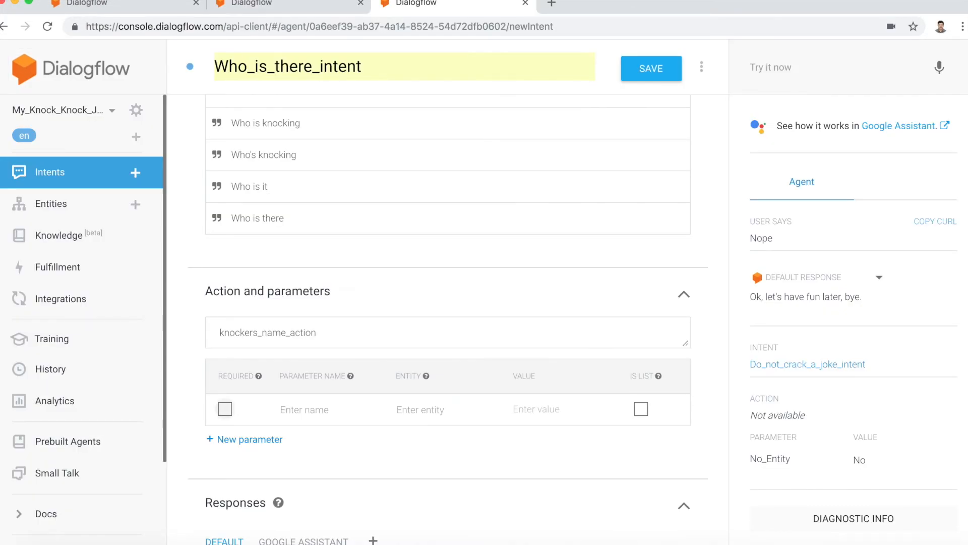
pyautogui.press('Tab')
# Step: Define the parameter knocker_name_param without an entity and enter the knocker's first name as its value
pyautogui.click(307, 407)
pyautogui.write('knocker_na')
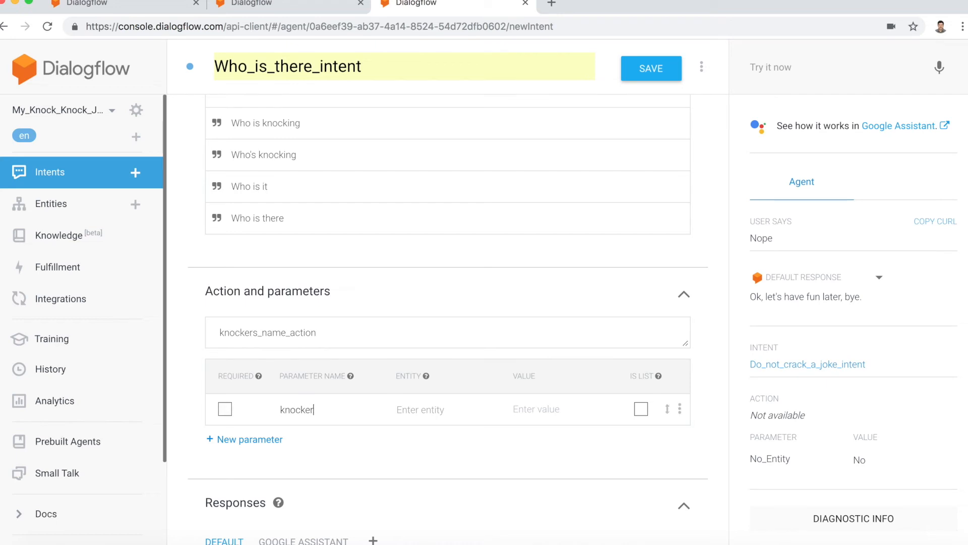
pyautogui.write('me_param')
pyautogui.press('Tab')
pyautogui.write('Isabel')
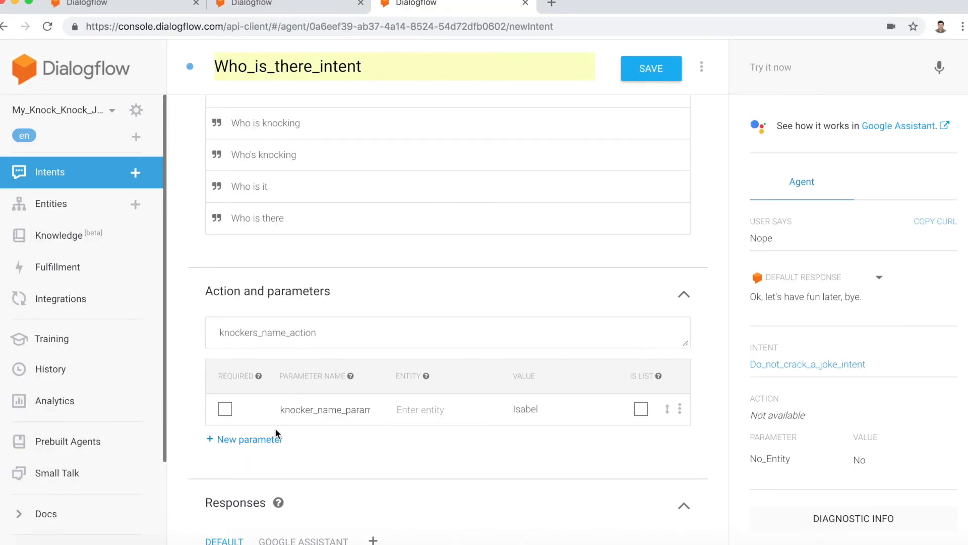
# Step: Enter $knocker_name_param as the first text response of Who_is_there_intent
pyautogui.scroll(-5, 310, 436)
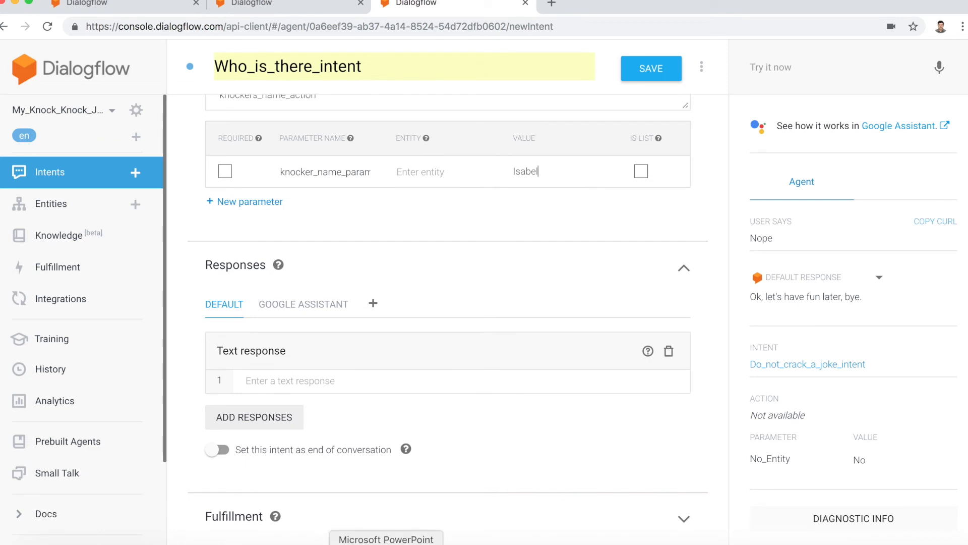
pyautogui.click(310, 379)
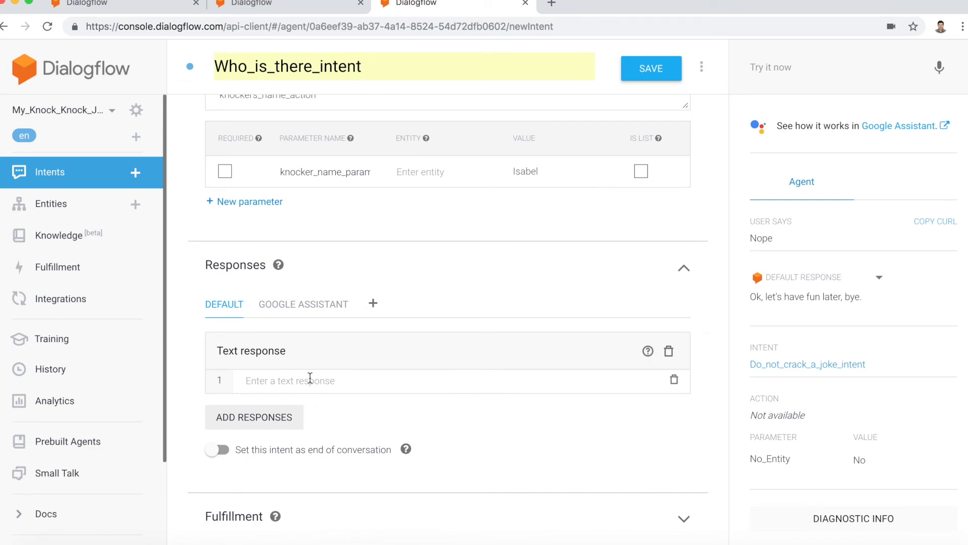
pyautogui.write('$kno')
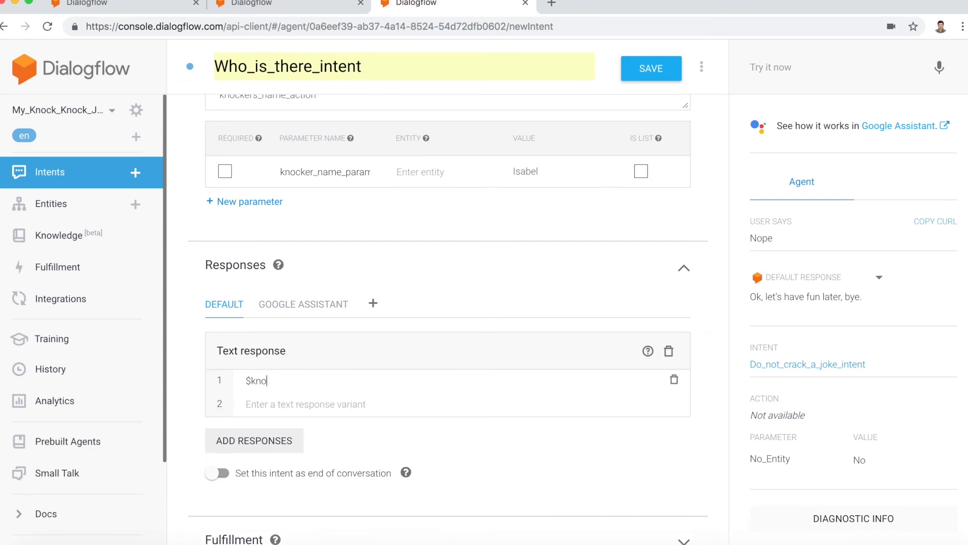
pyautogui.write('cker_name_param')
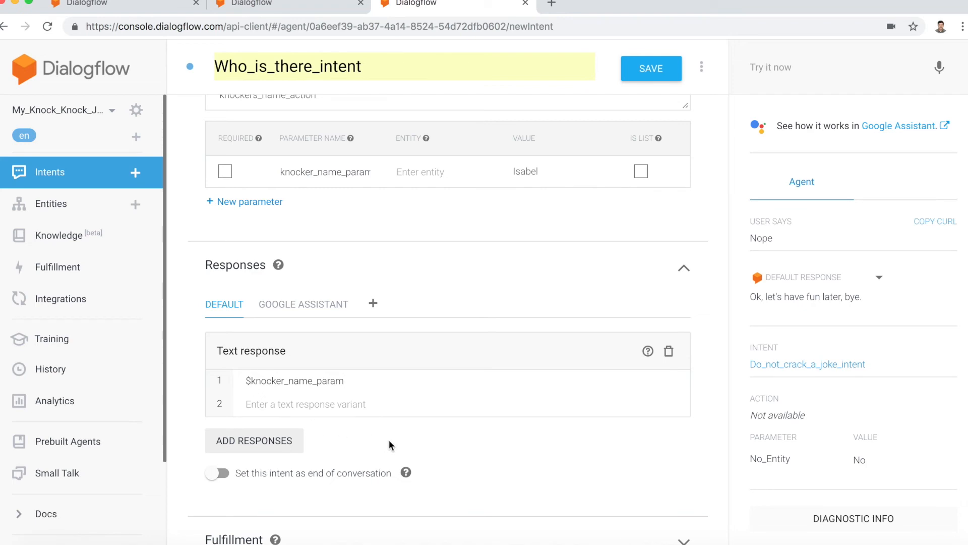
# Step: Save Who_is_there_intent and test the agent with the query "who is there"
pyautogui.click(656, 82)
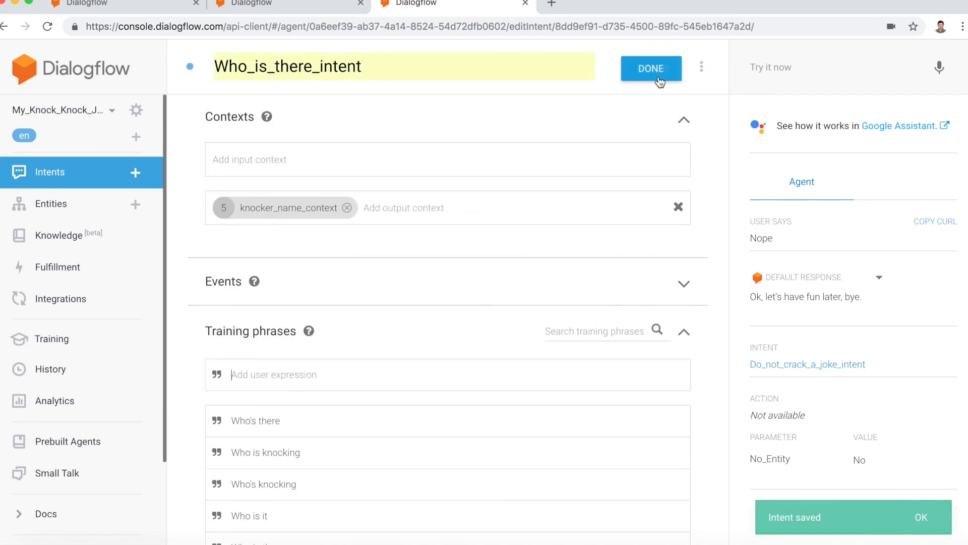
pyautogui.click(770, 67)
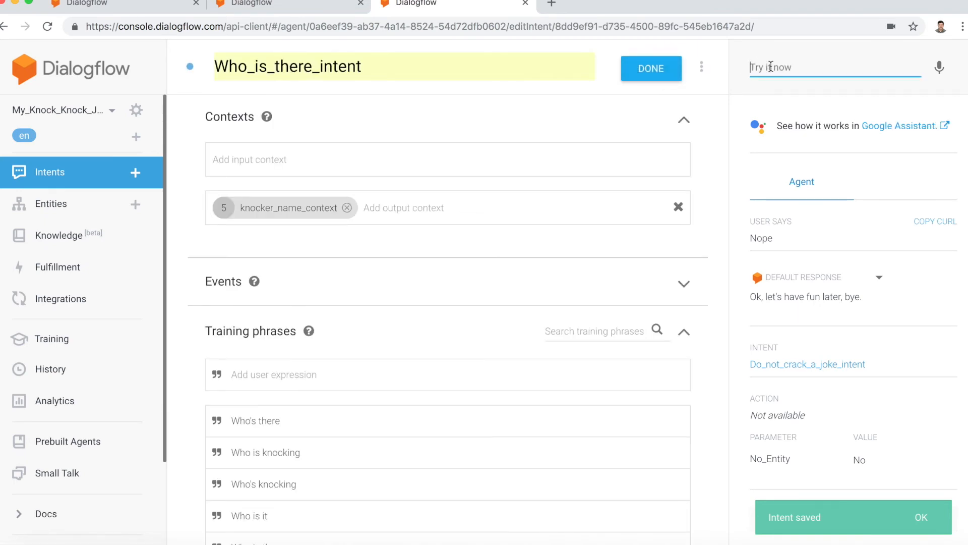
pyautogui.write('who is there')
pyautogui.press('Return')
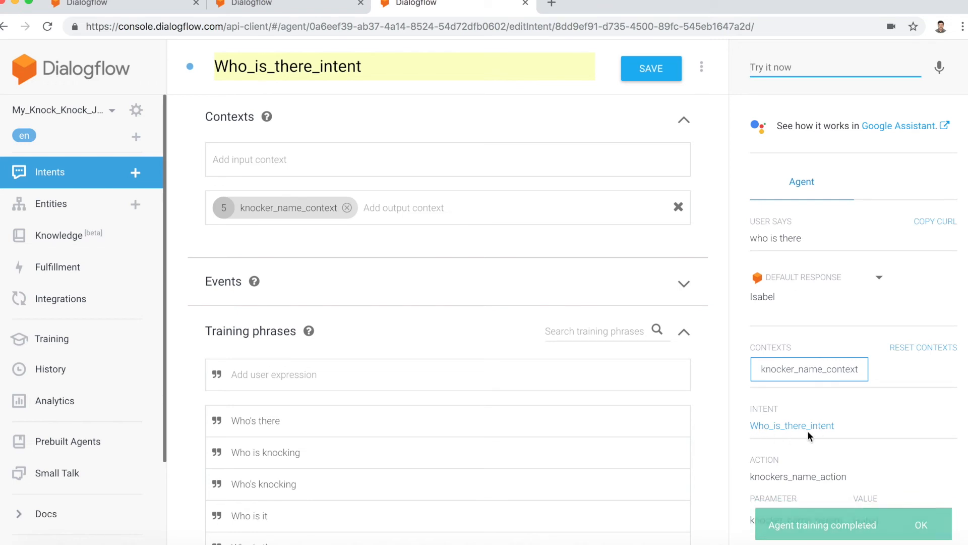
pyautogui.scroll(-2, 802, 431)
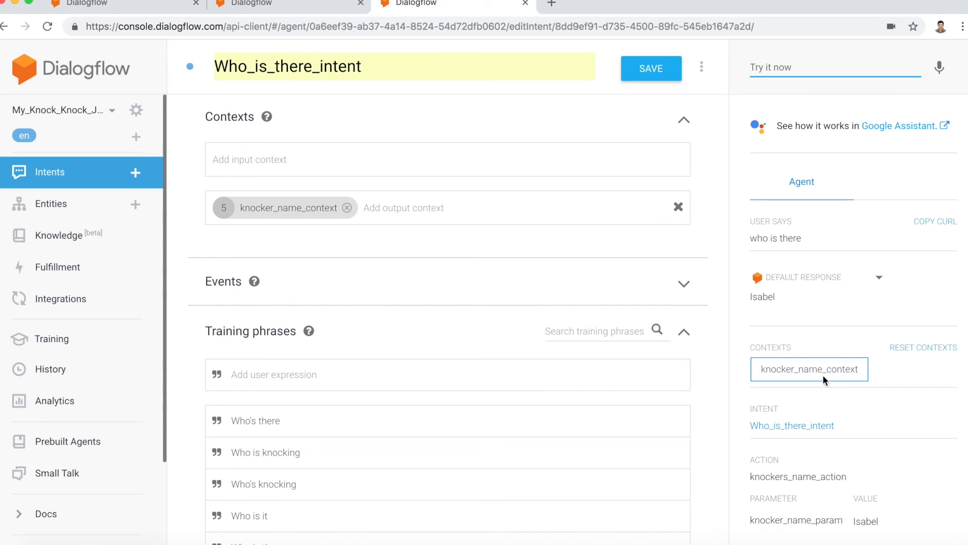
# Step: Switch to the Actions on Google simulator and test the joke conversation by voice with "talk to my test app", "make me laugh" and "sure"
pyautogui.click(880, 128)
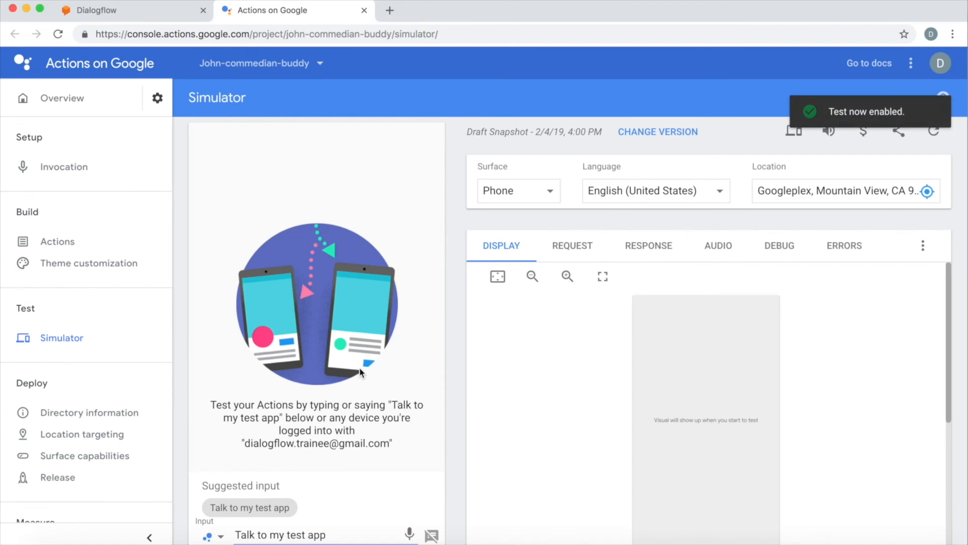
pyautogui.click(409, 530)
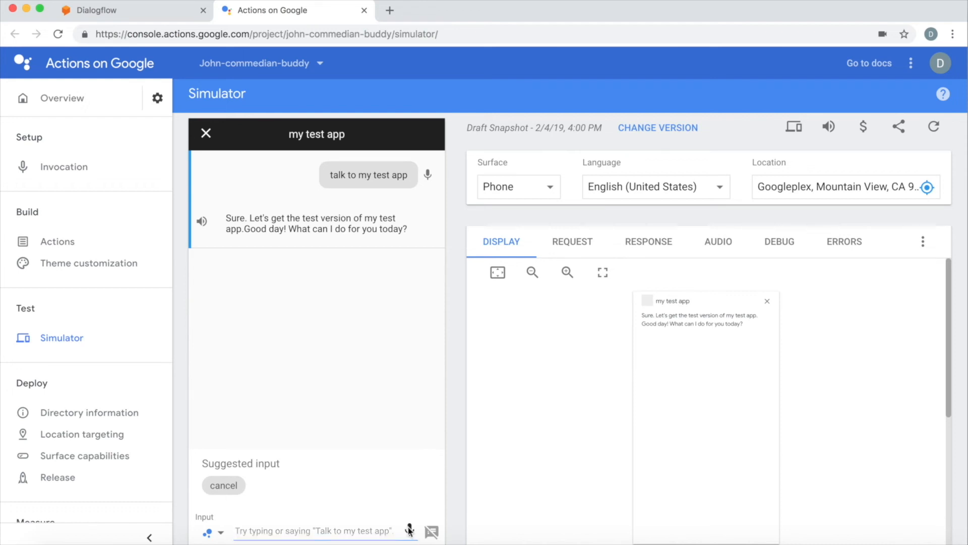
pyautogui.click(410, 531)
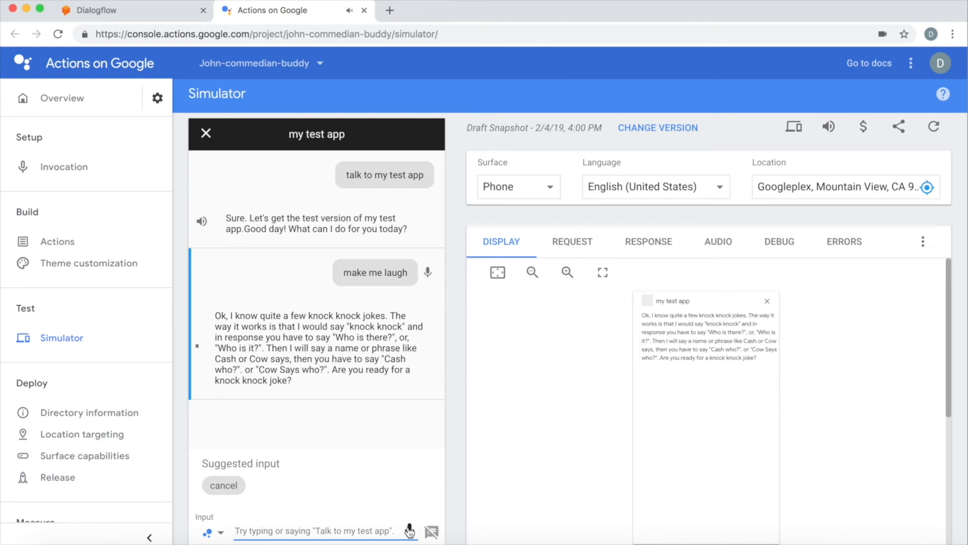
pyautogui.click(410, 531)
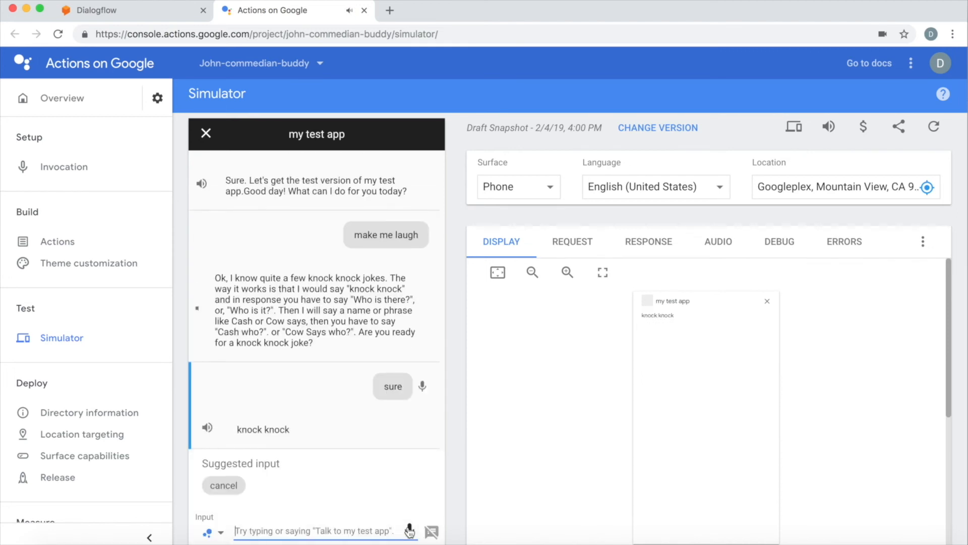
pyautogui.click(409, 531)
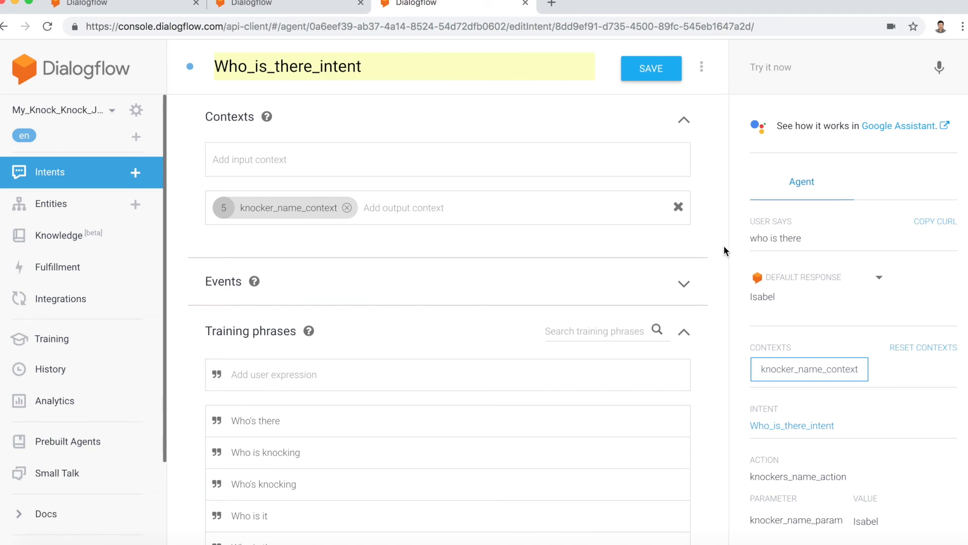
# Step: Start a new entity named Knocking_person_entity and try to save it without entries
pyautogui.click(48, 207)
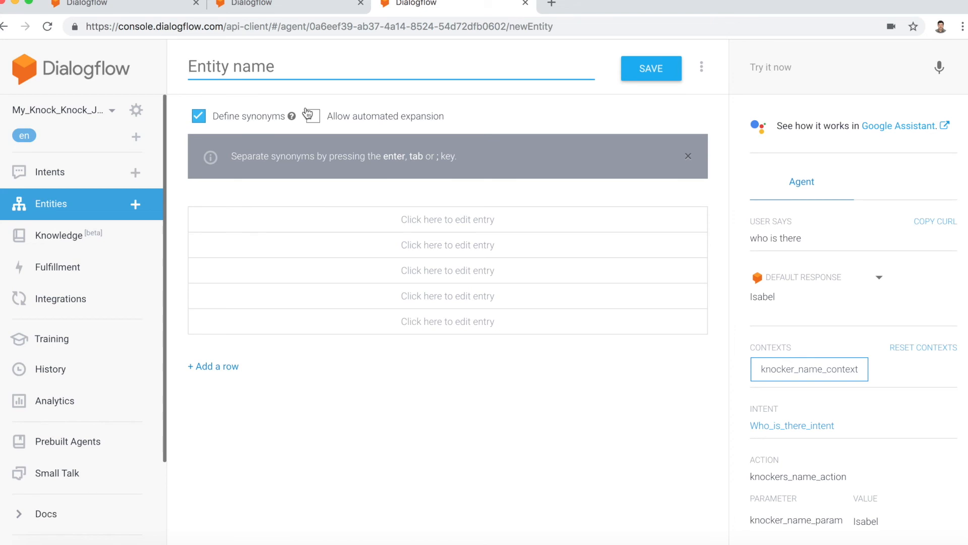
pyautogui.write('Knock')
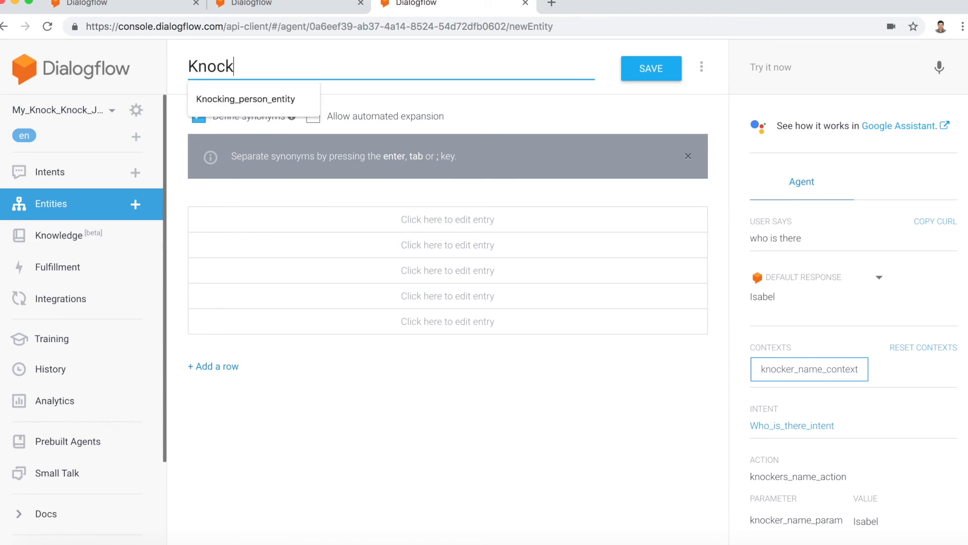
pyautogui.write('ing_person_')
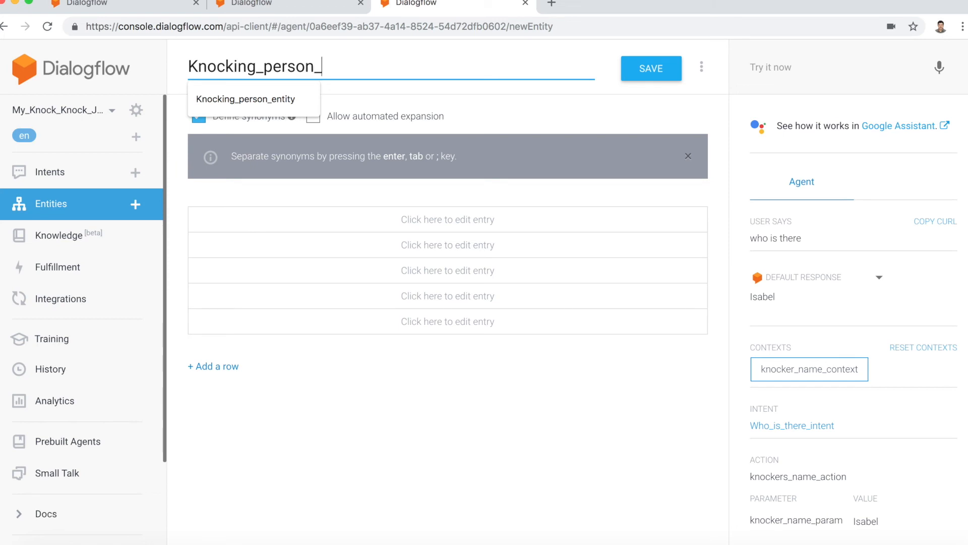
pyautogui.write('entity')
pyautogui.click(634, 73)
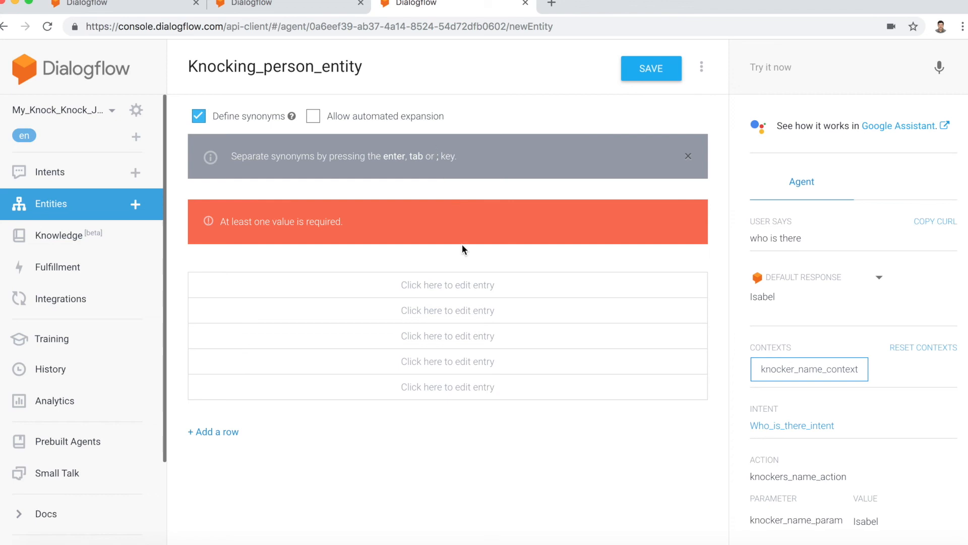
# Step: Add entries to Knocking_person_entity for the knocker's first name and for Doctor with the synonym Dr
pyautogui.click(302, 289)
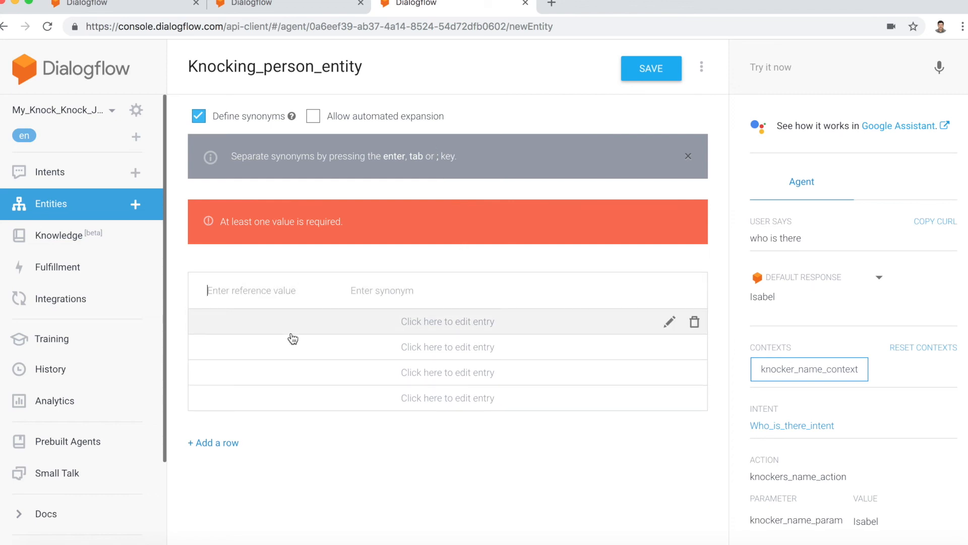
pyautogui.write('Isabel')
pyautogui.press('Tab')
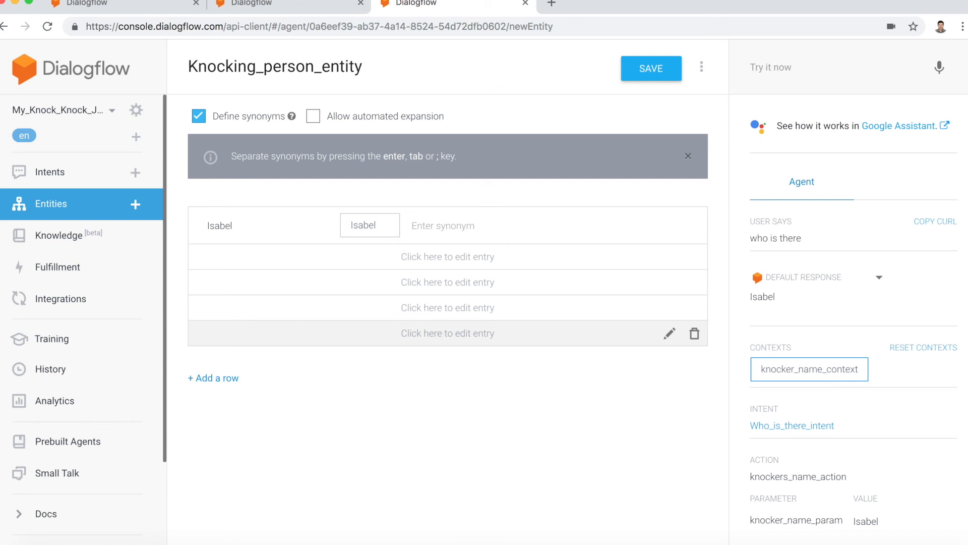
pyautogui.press('Return')
pyautogui.write('Doctor')
pyautogui.press('Tab')
pyautogui.write('Dr')
pyautogui.press('Tab')
pyautogui.press('Return')
# Step: Add the entries Leaf and Alpaca to Knocking_person_entity and save the entity
pyautogui.write('Leaf')
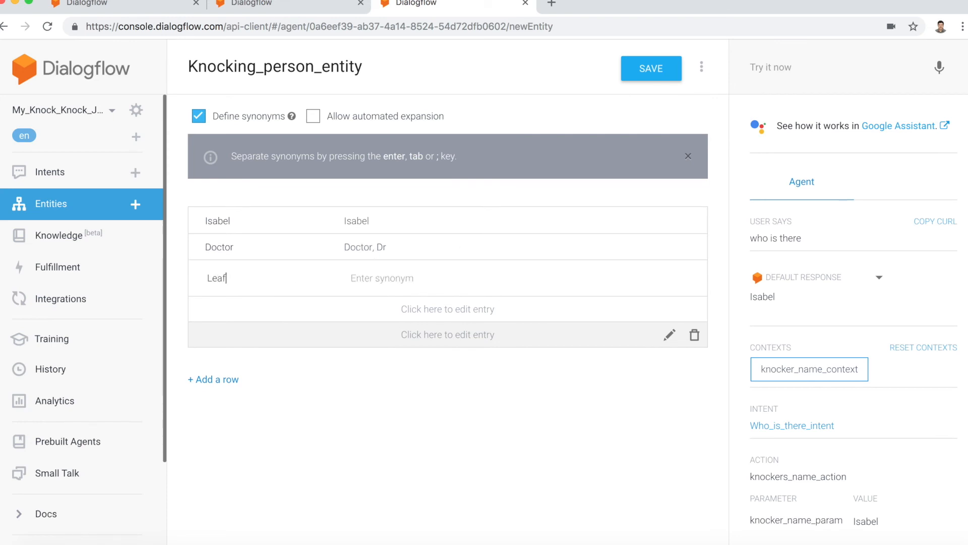
pyautogui.press('Tab')
pyautogui.write('Leaf')
pyautogui.press('Return')
pyautogui.write('Al')
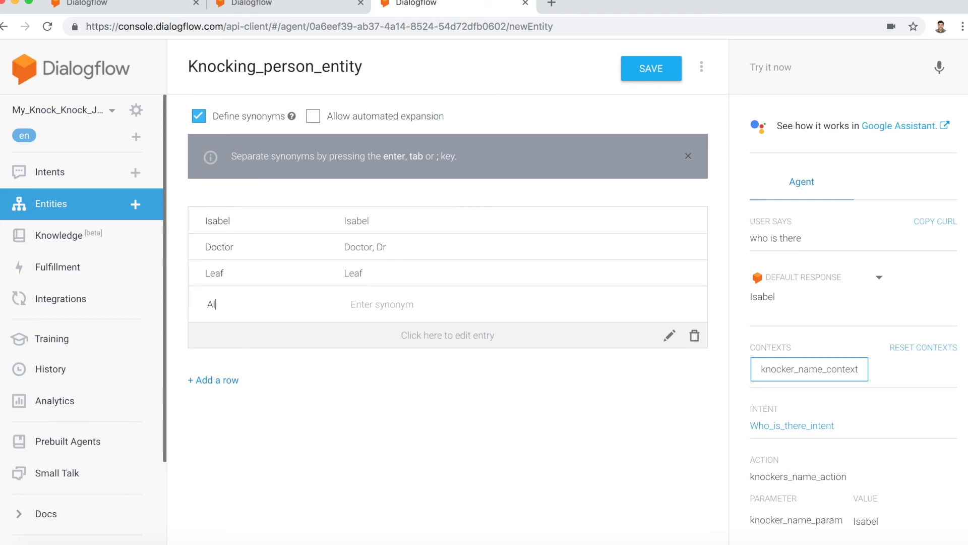
pyautogui.write('paca')
pyautogui.press('Tab')
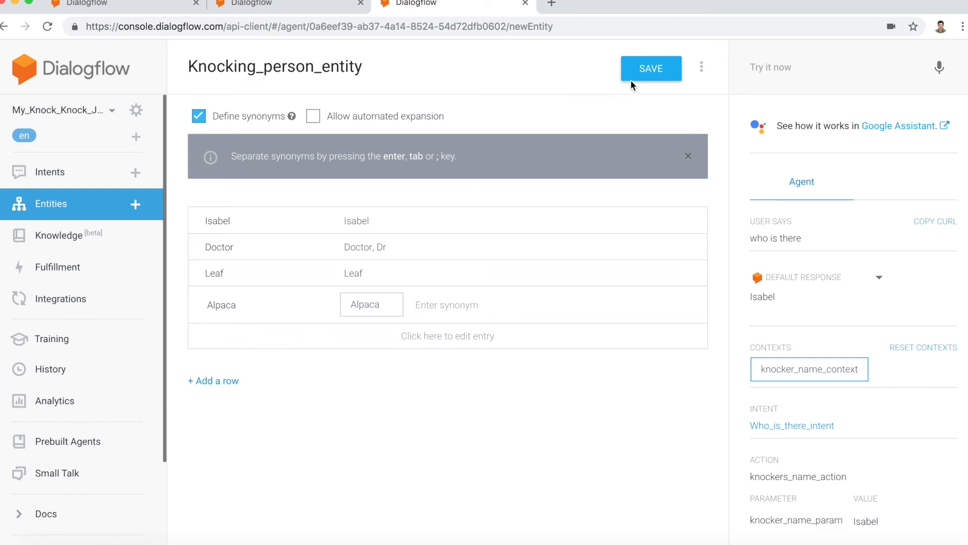
pyautogui.click(640, 71)
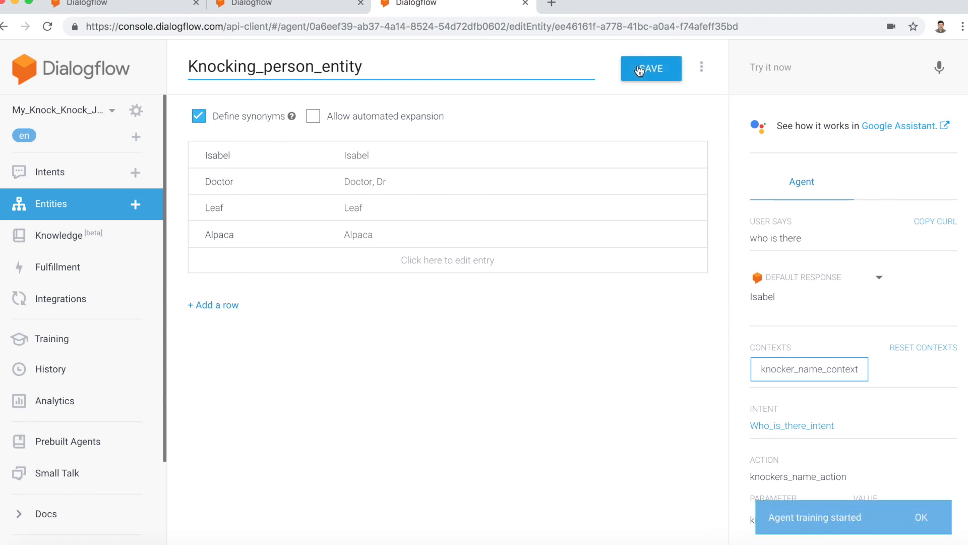
# Step: Create a new intent and name it Asking_knocker_who_intent
pyautogui.click(53, 181)
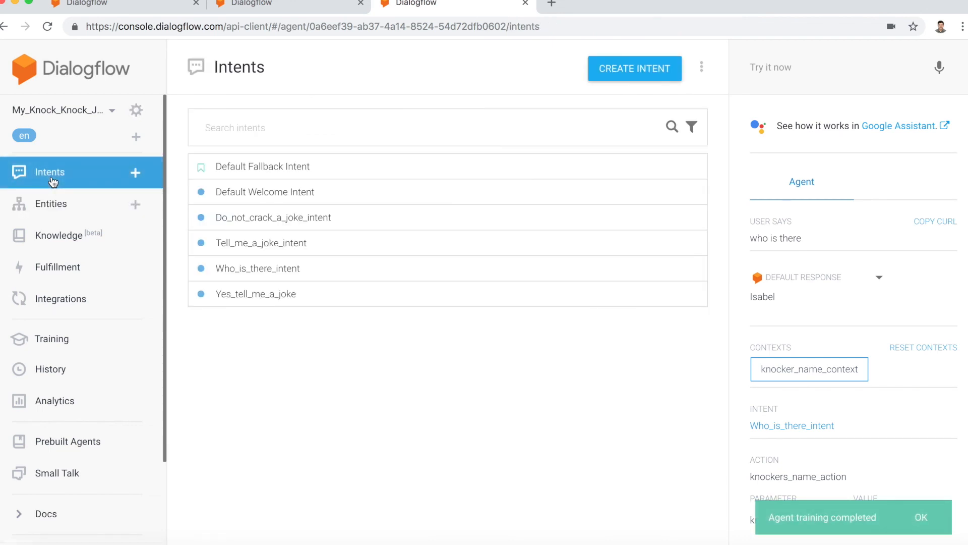
pyautogui.click(633, 77)
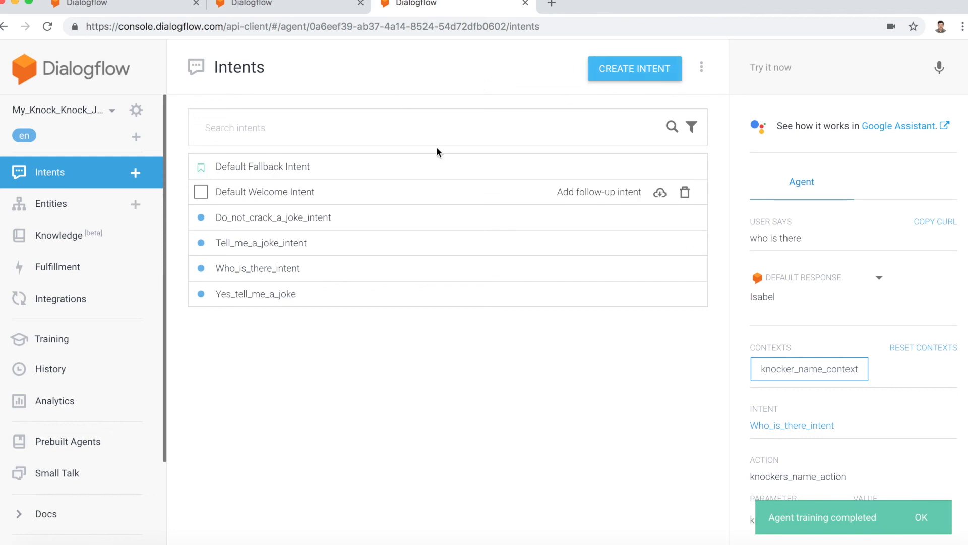
pyautogui.click(247, 65)
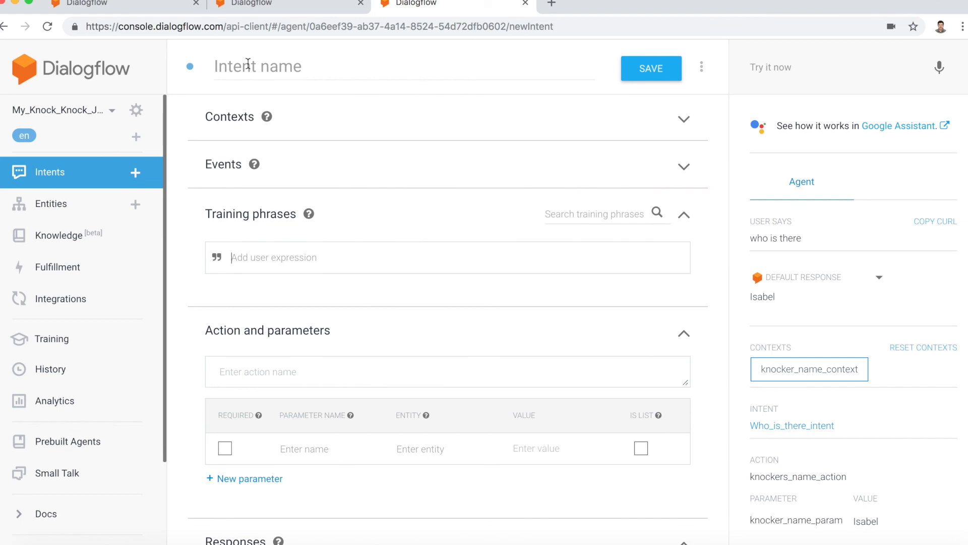
pyautogui.write('Askin')
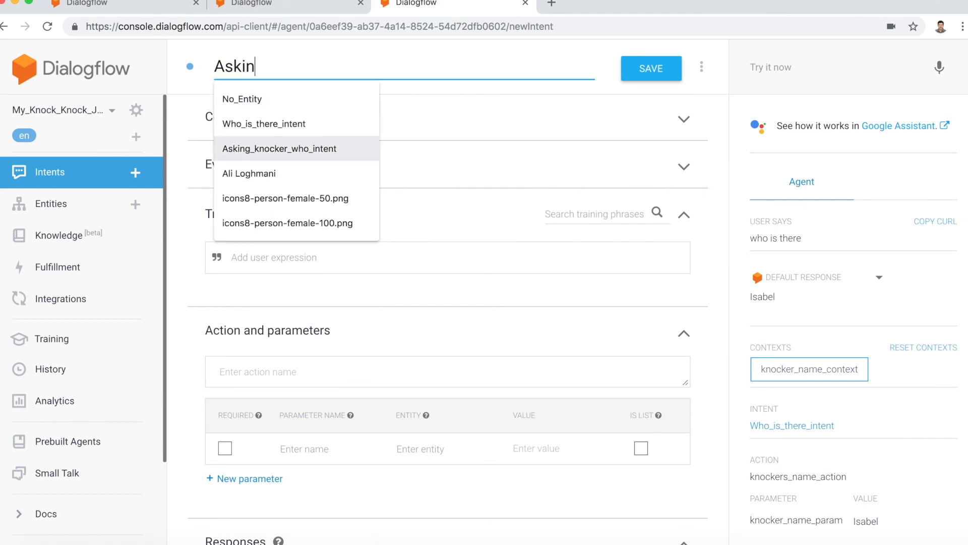
pyautogui.write('g_knock')
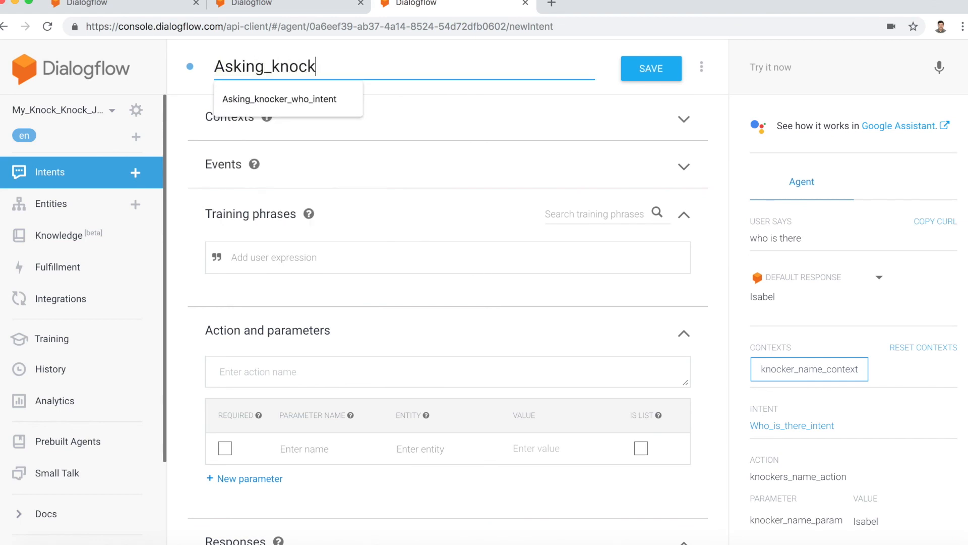
pyautogui.write('er_who_intent')
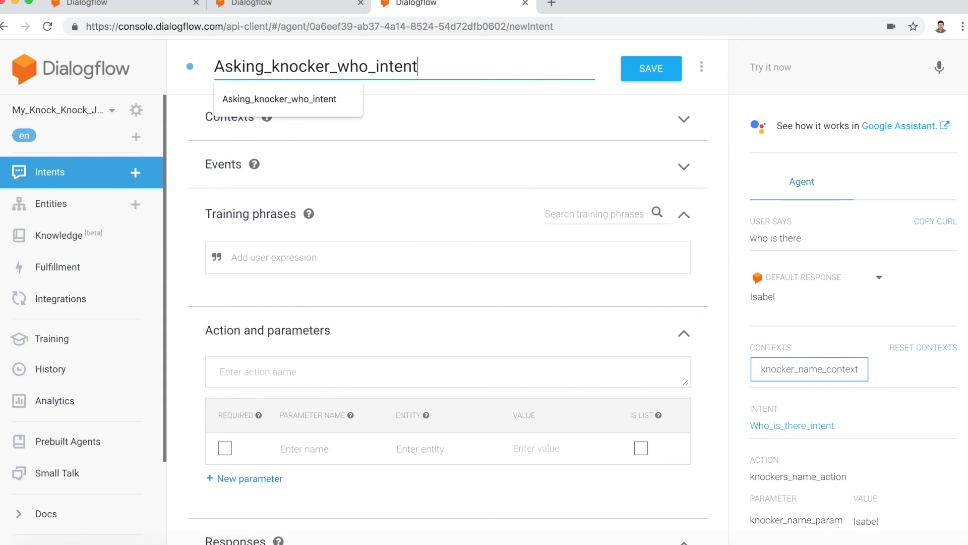
pyautogui.press('Tab')
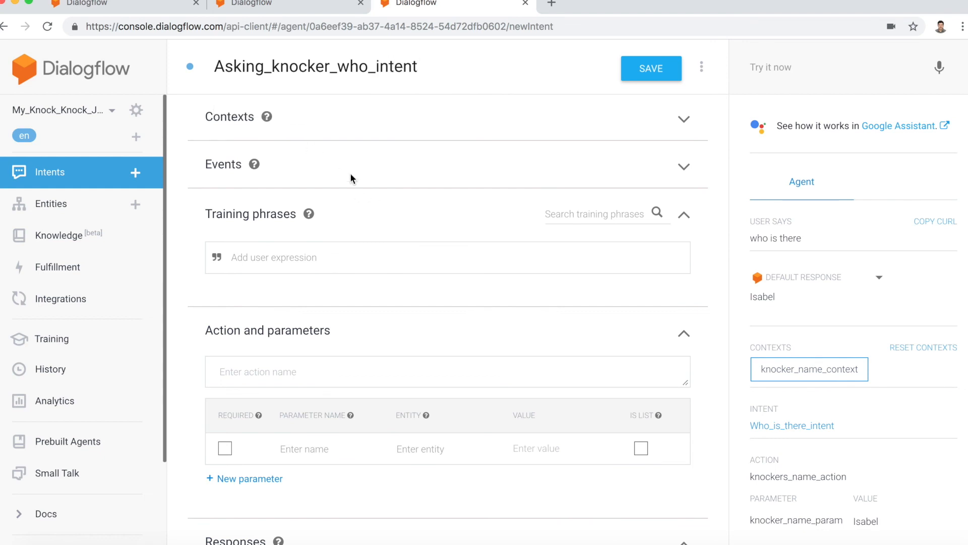
# Step: Add knocker_name_context as the input context of Asking_knocker_who_intent
pyautogui.click(308, 124)
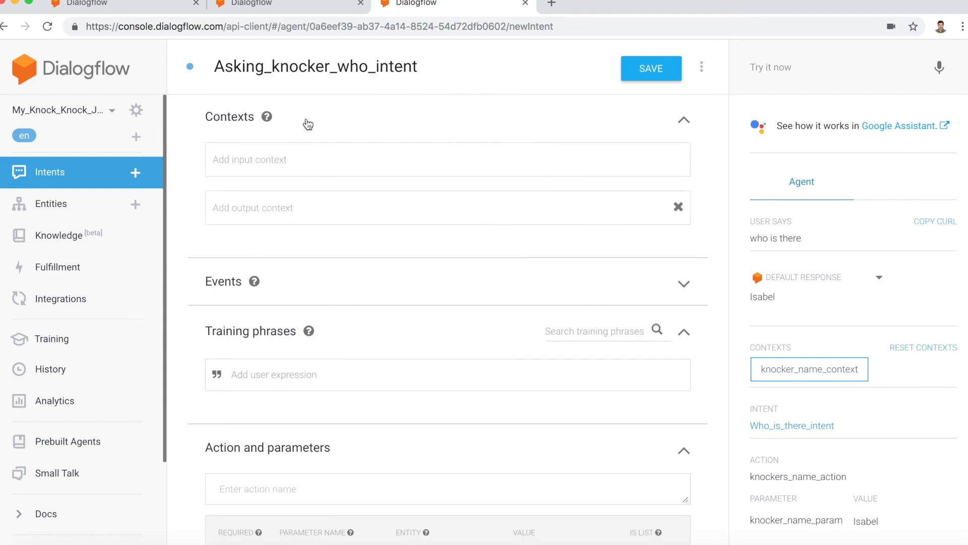
pyautogui.click(317, 158)
pyautogui.write('knocker')
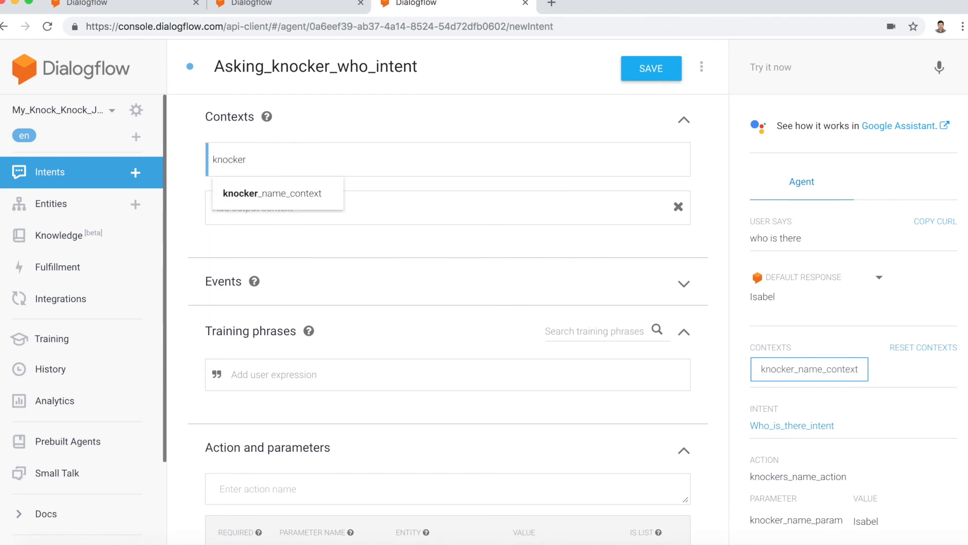
pyautogui.click(287, 197)
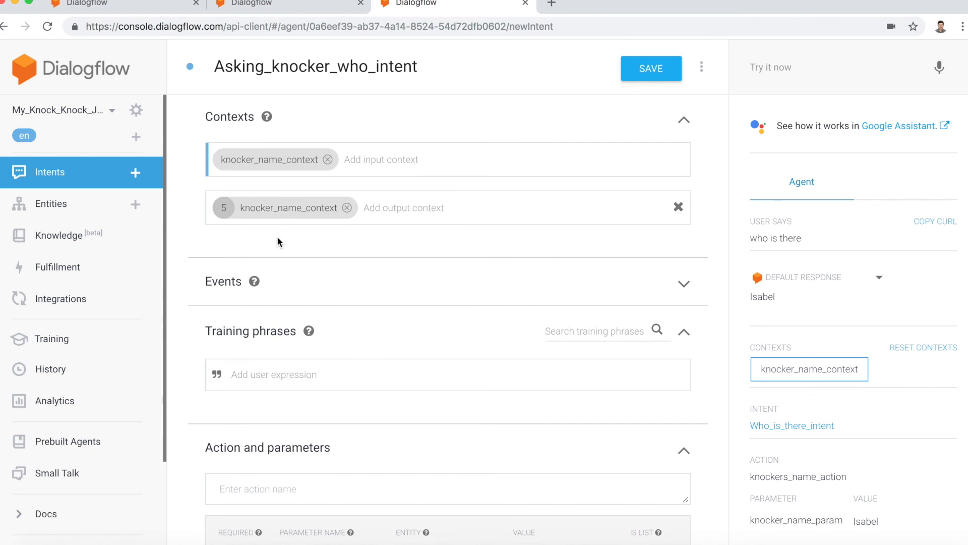
# Step: Add a training phrase to Asking_knocker_who_intent made of the knocker's first name followed by "who?", and review its annotated parameter
pyautogui.scroll(-3, 278, 240)
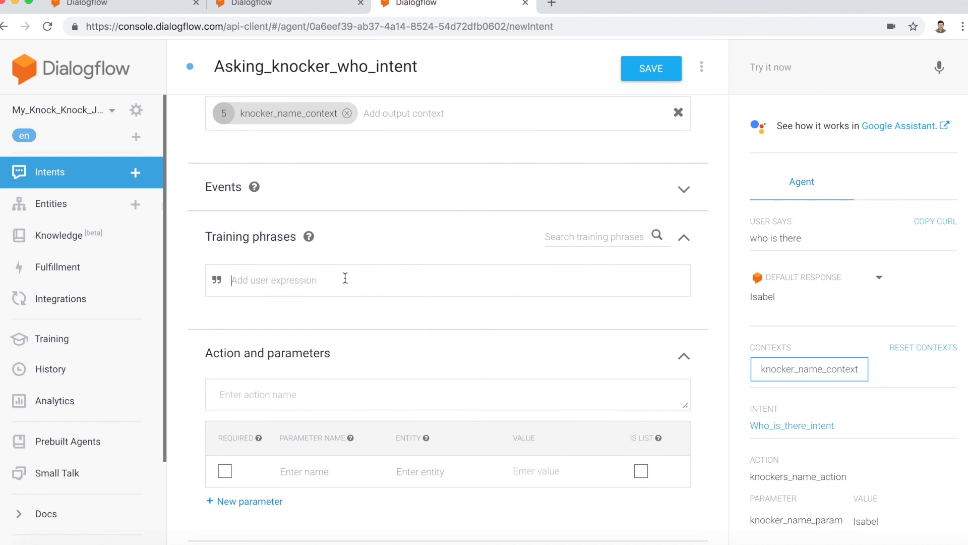
pyautogui.write('Isabel who?')
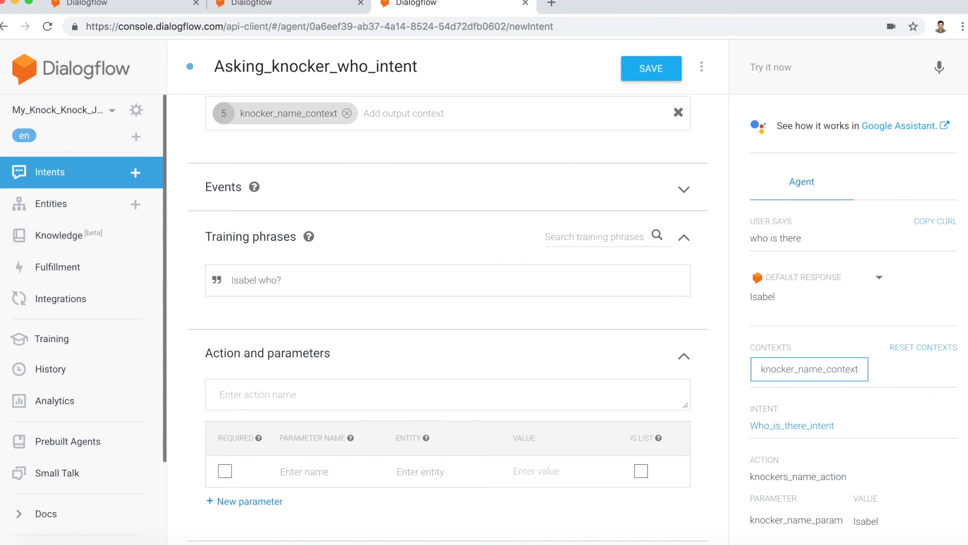
pyautogui.press('Return')
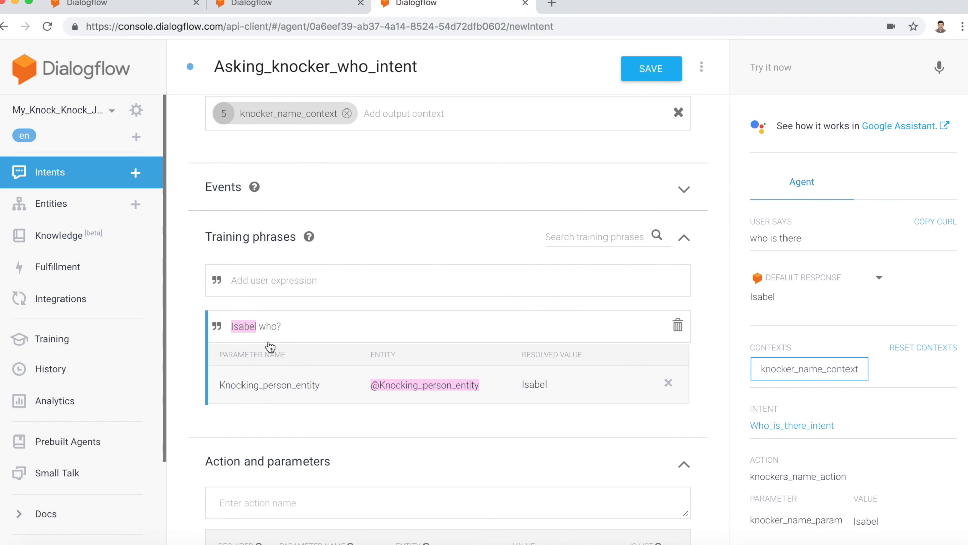
pyautogui.scroll(-3, 325, 386)
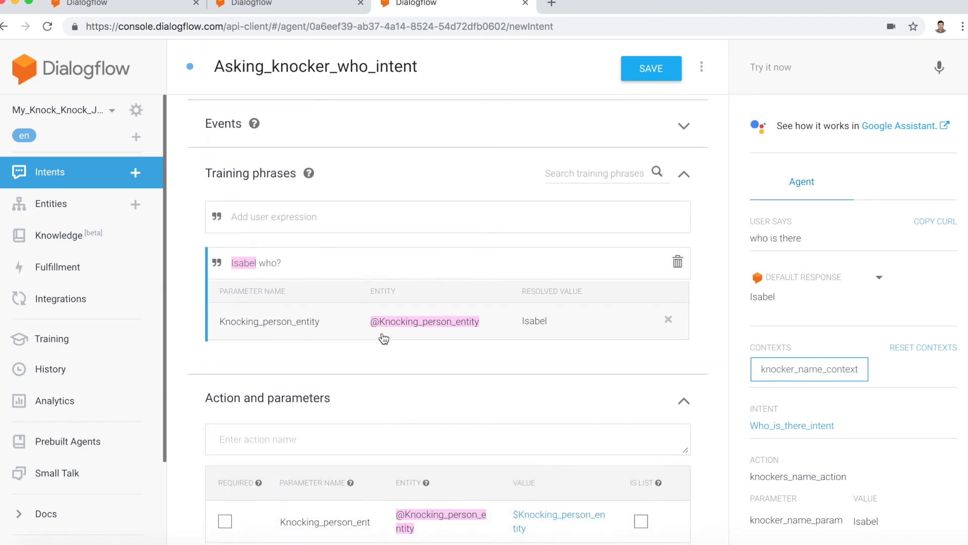
pyautogui.scroll(-3, 420, 365)
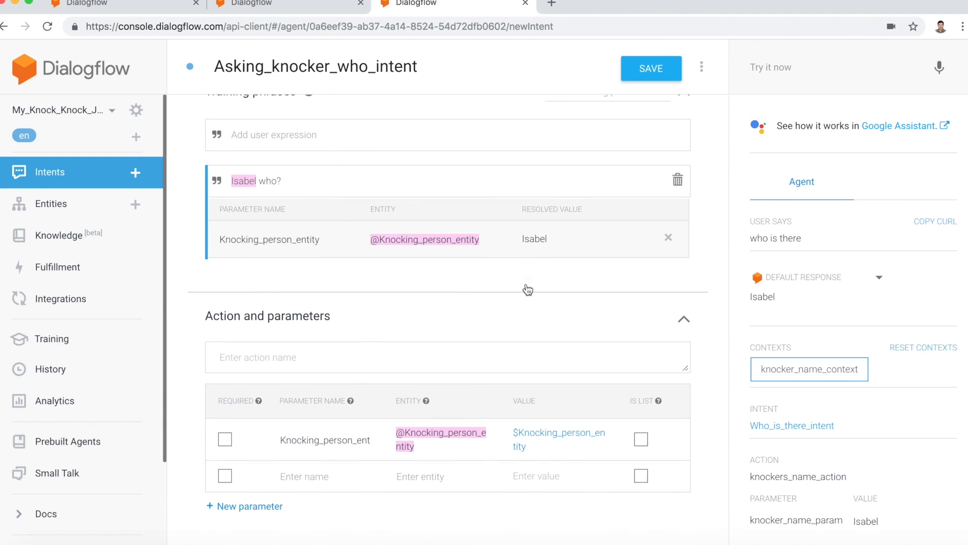
pyautogui.scroll(-3, 433, 457)
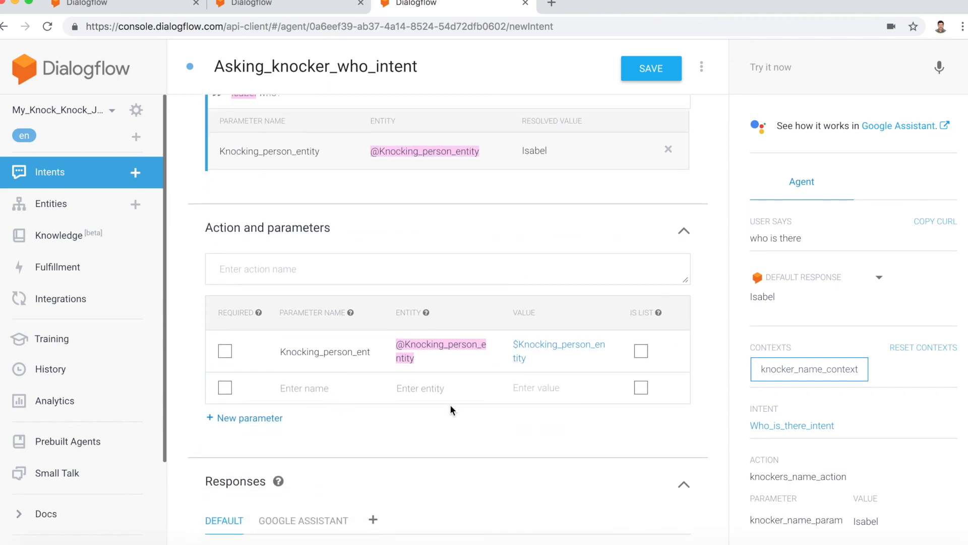
# Step: Begin the first text response of Asking_knocker_who_intent with a reference to #knocker_name_context
pyautogui.scroll(-2, 454, 427)
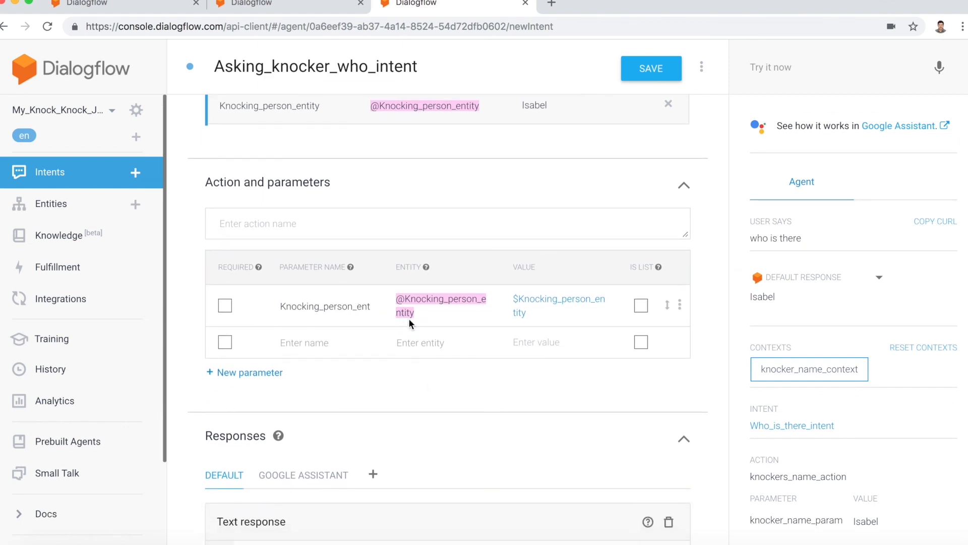
pyautogui.scroll(-4, 463, 404)
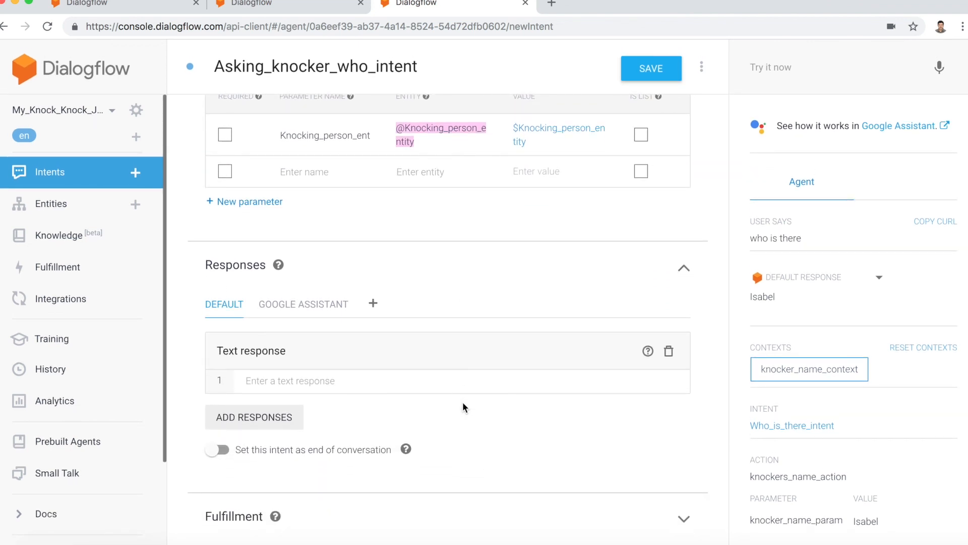
pyautogui.click(376, 384)
pyautogui.click(375, 384)
pyautogui.write('#')
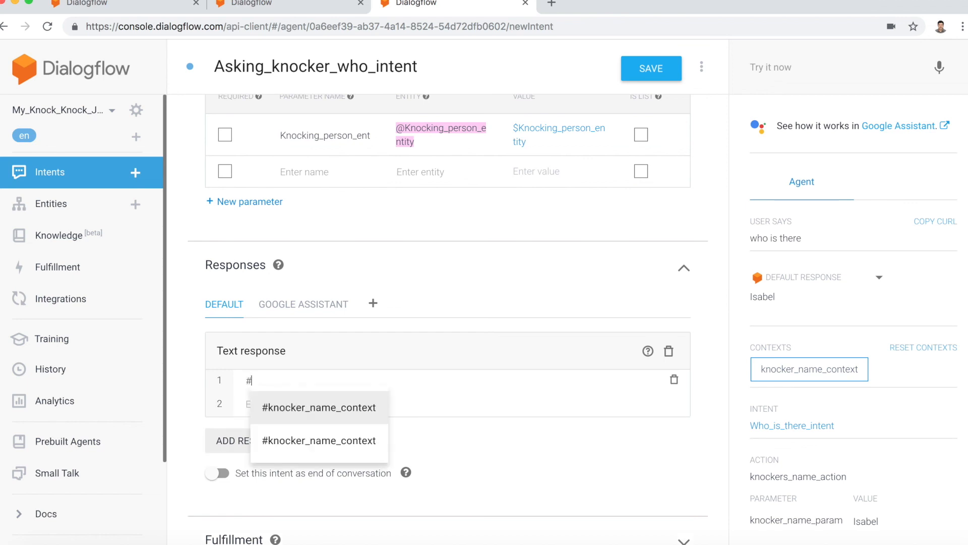
pyautogui.write('kn')
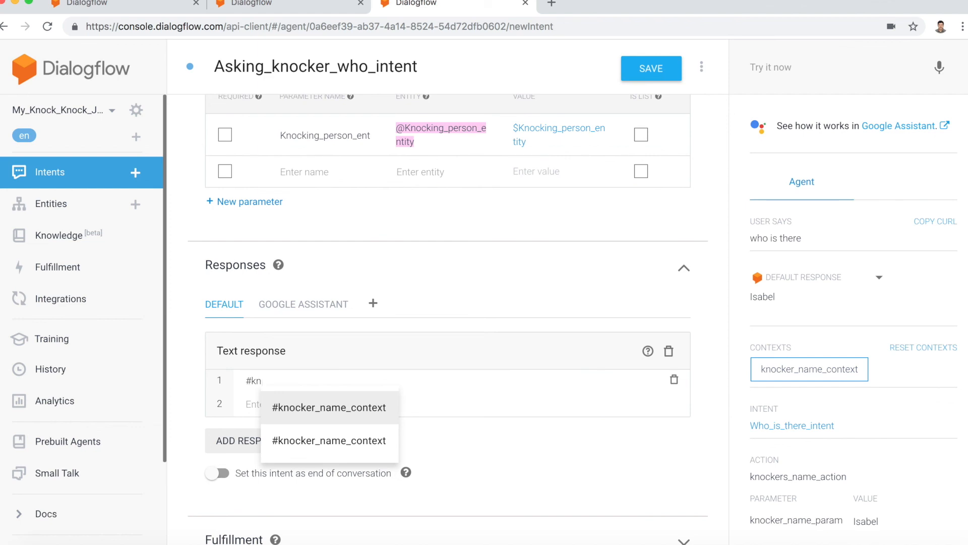
pyautogui.write('oker_')
pyautogui.press('BackSpace')
pyautogui.press('BackSpace')
pyautogui.press('BackSpace')
pyautogui.press('BackSpace')
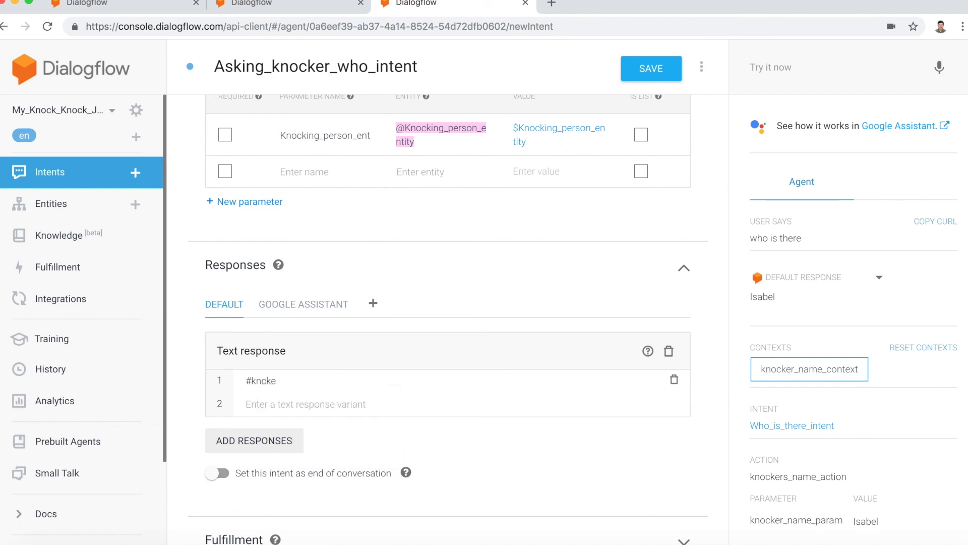
pyautogui.write('k')
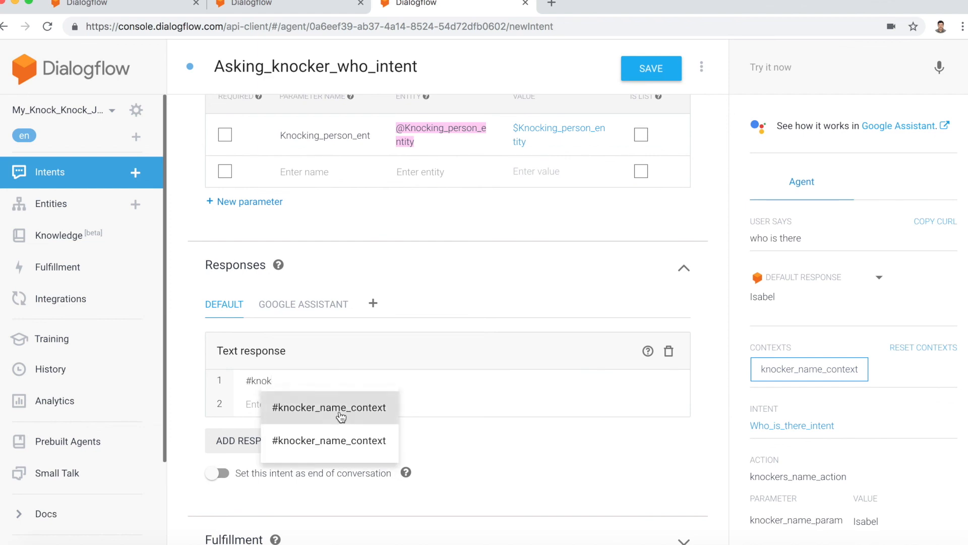
pyautogui.click(323, 406)
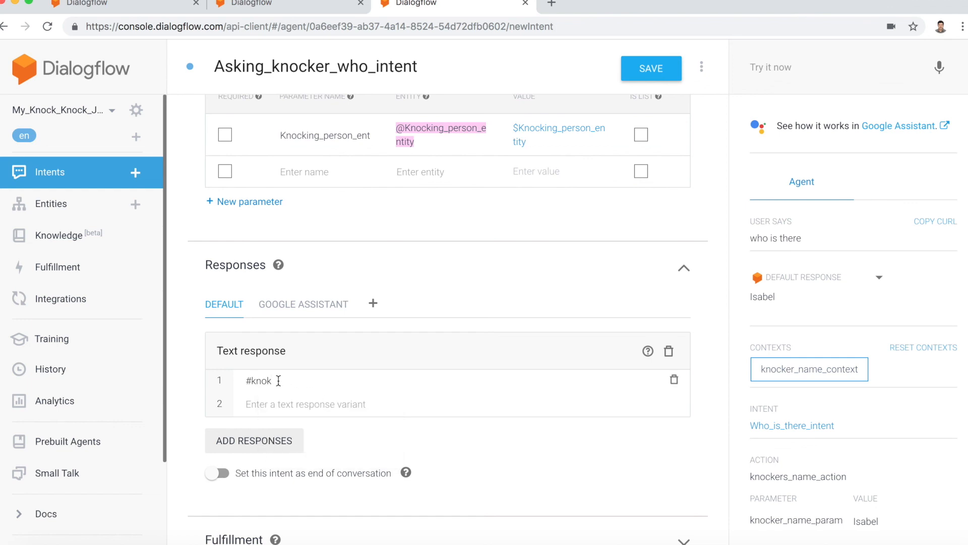
pyautogui.press('BackSpace')
pyautogui.write('cker_')
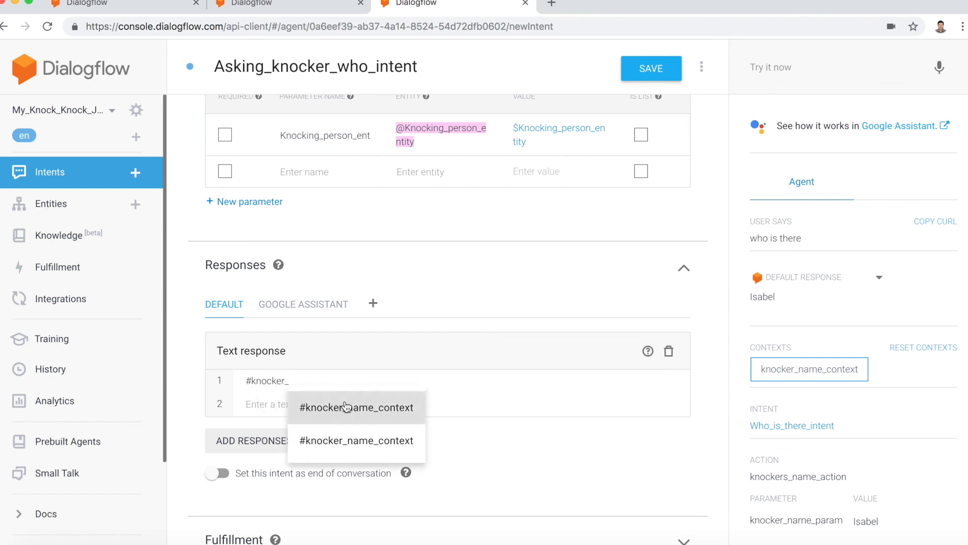
pyautogui.click(353, 410)
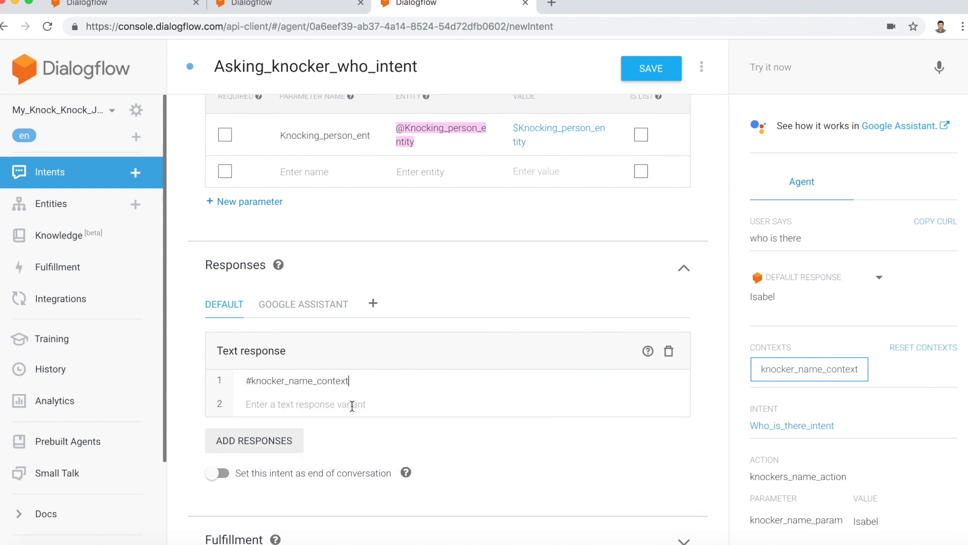
# Step: Complete the first text response so it reads "#knocker_name_context.knocker_name_param working? I had to knock!"
pyautogui.write('.knocker_name_param')
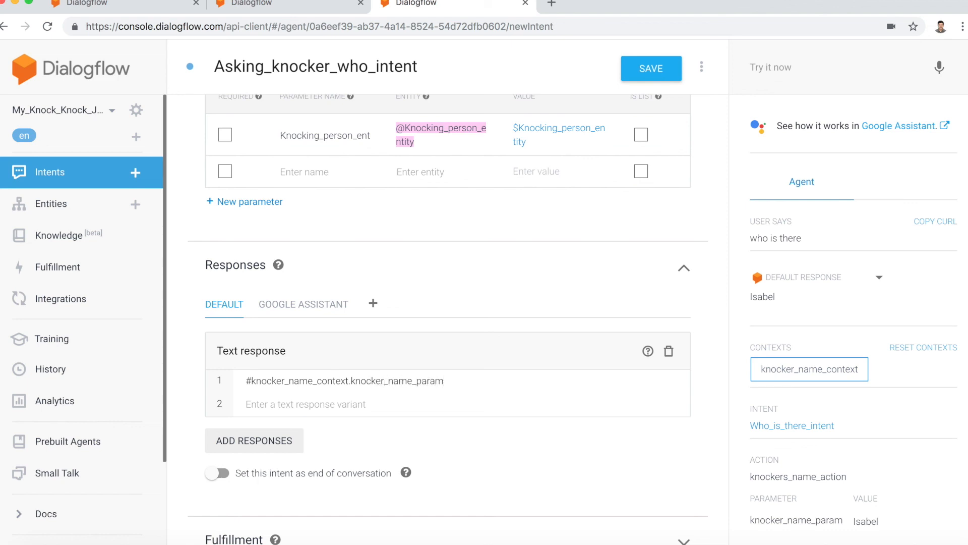
pyautogui.write(' wo')
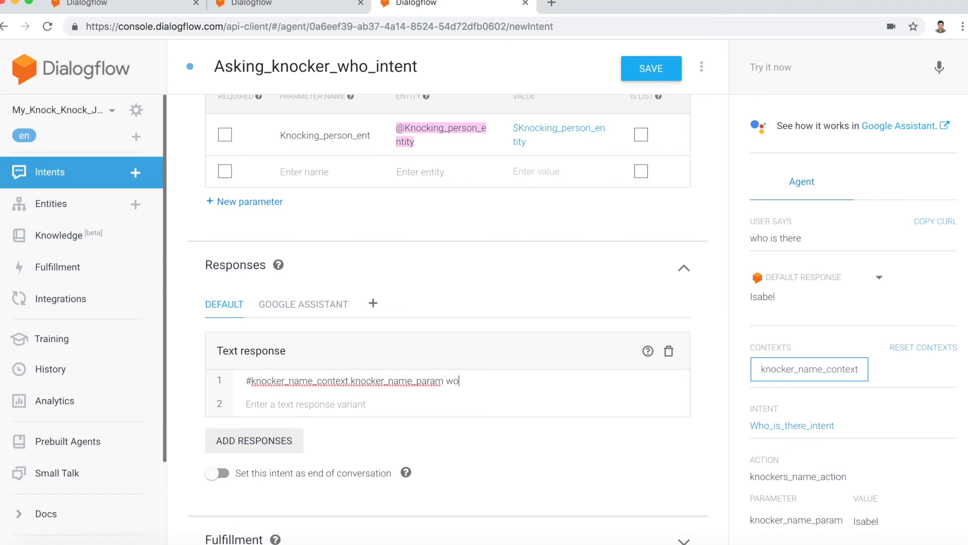
pyautogui.write('rking? I had to ')
pyautogui.write('knock')
pyautogui.write('!')
pyautogui.write('#')
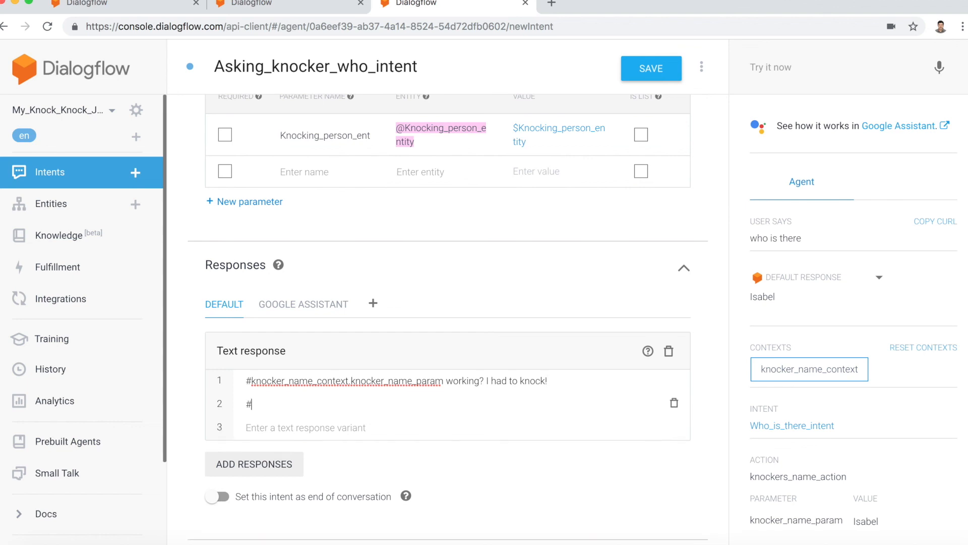
# Step: Add a second text response variant reading "#knocker_name_context.knocker_name_param not working? I had to knock!"
pyautogui.click(310, 430)
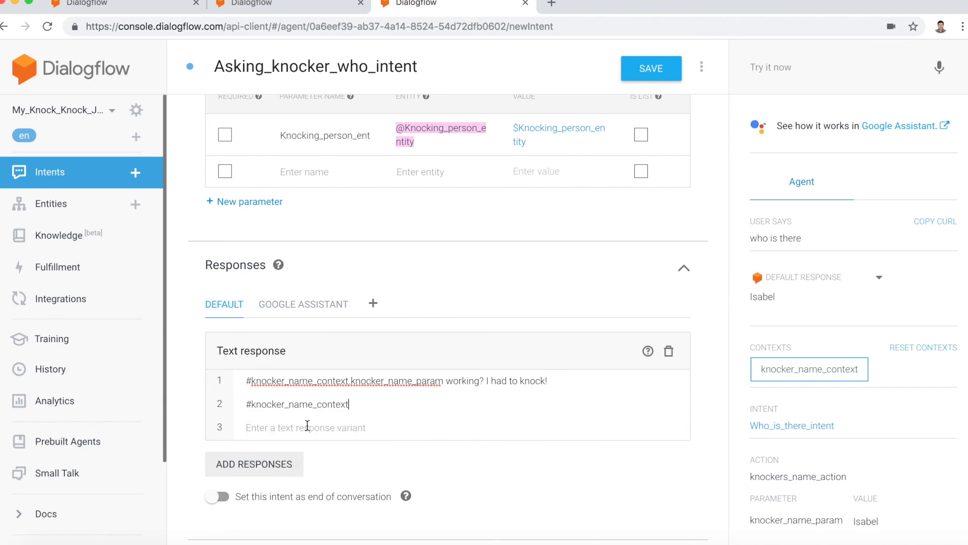
pyautogui.write('knocker_nane_')
pyautogui.press('BackSpace')
pyautogui.write('me_param')
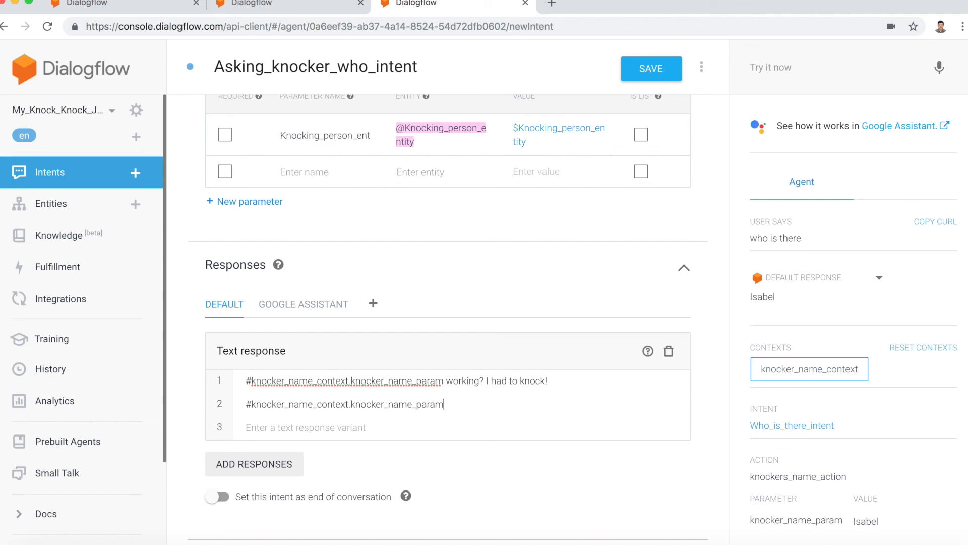
pyautogui.write(' not wo')
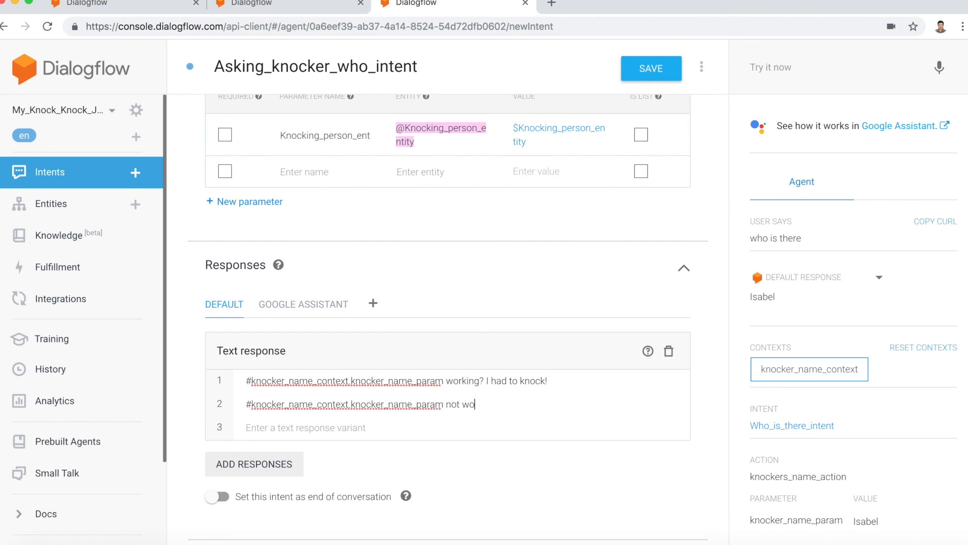
pyautogui.write('rking? I had to knock!')
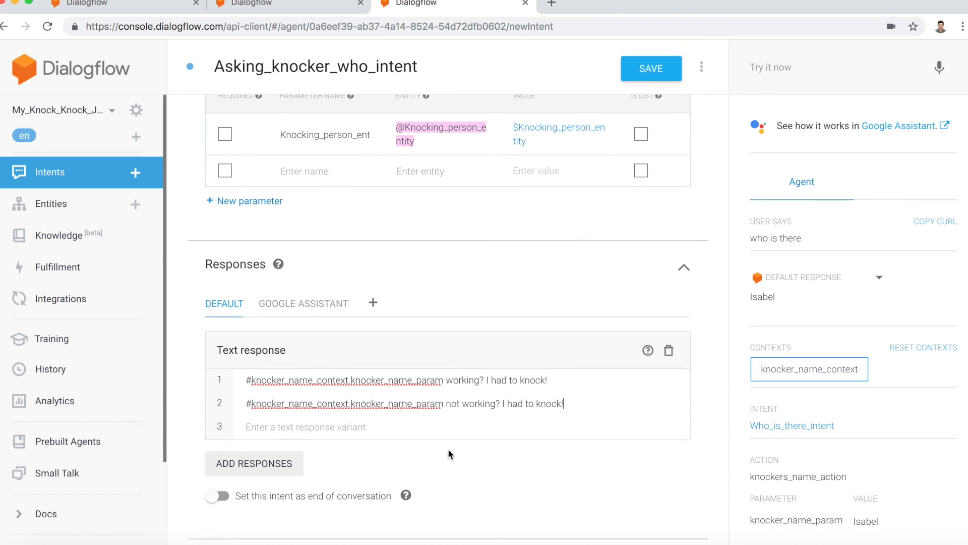
# Step: Set Asking_knocker_who_intent as the end of the conversation and save the intent
pyautogui.scroll(-2, 449, 454)
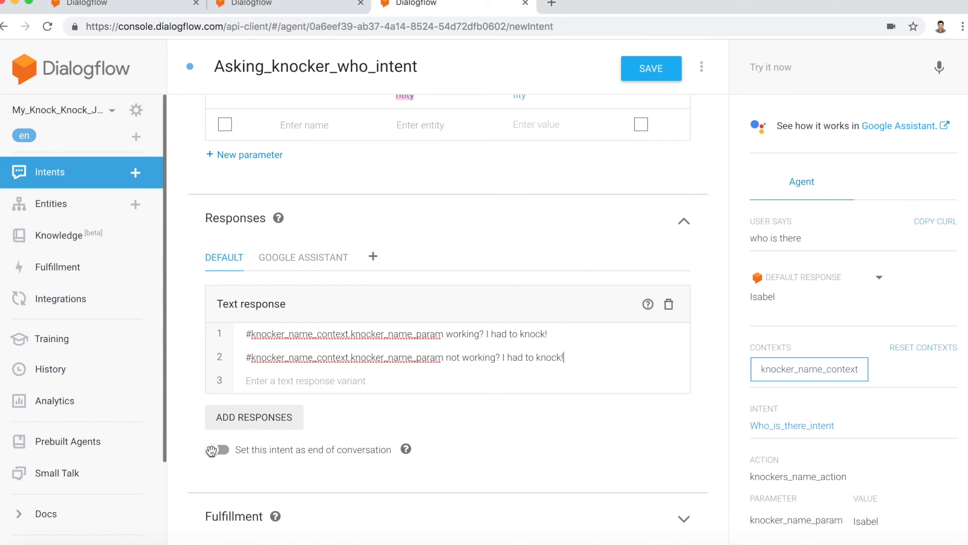
pyautogui.click(212, 450)
pyautogui.click(795, 70)
pyautogui.click(646, 69)
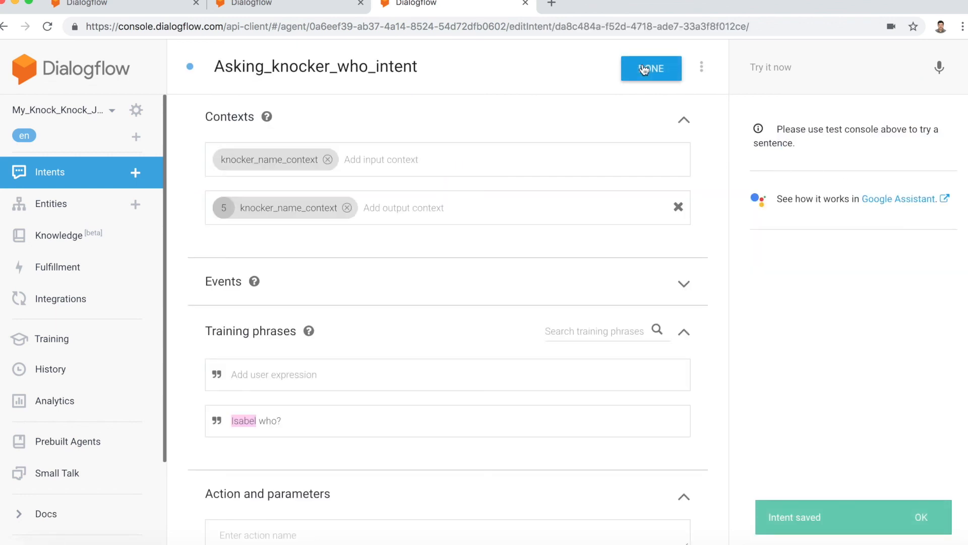
pyautogui.click(920, 519)
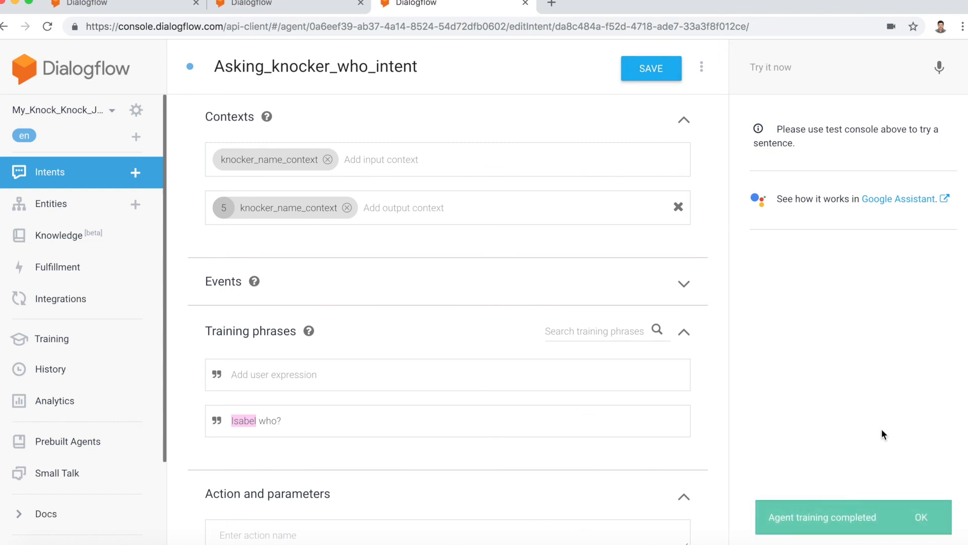
# Step: Test the agent with the knocker's first name followed by "who", and review the response, context, matched intent and parameter
pyautogui.click(785, 62)
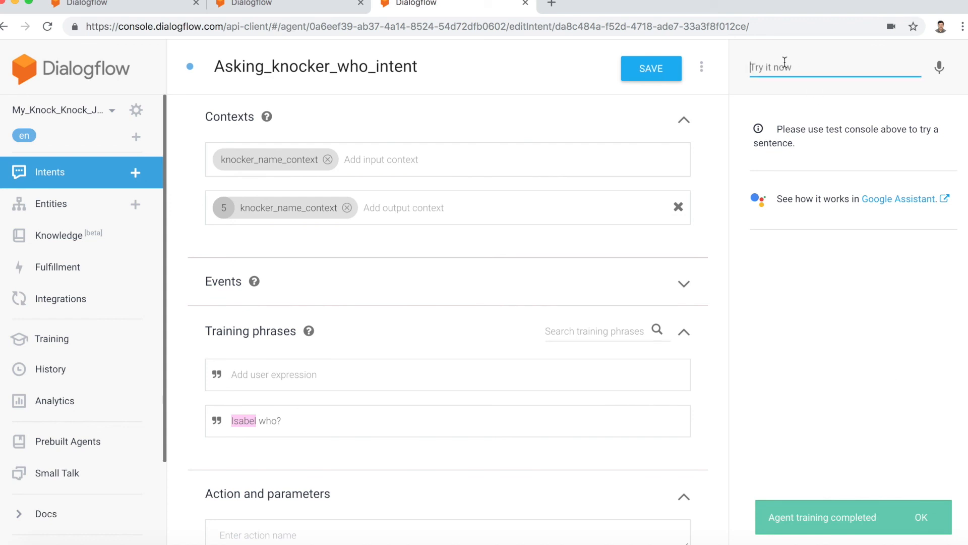
pyautogui.write('Is')
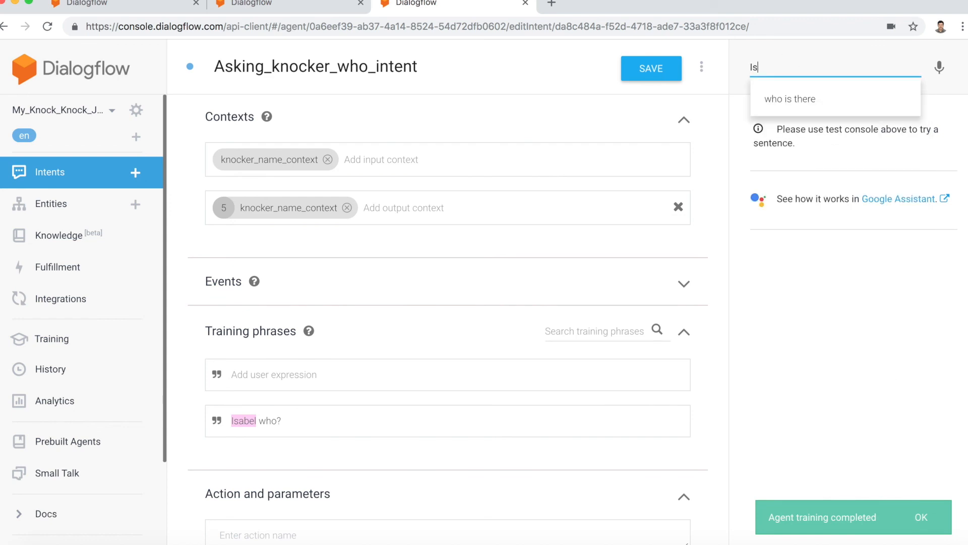
pyautogui.write('abel who')
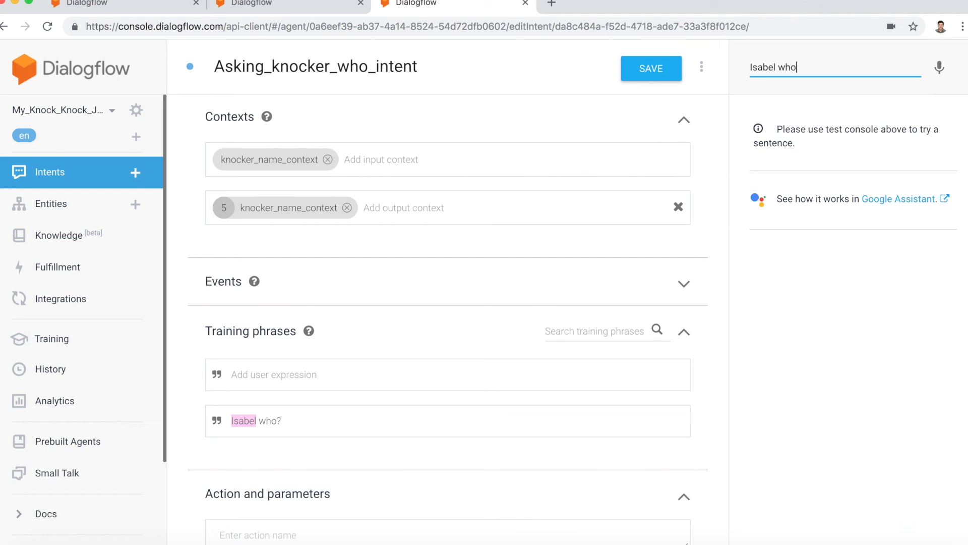
pyautogui.press('Return')
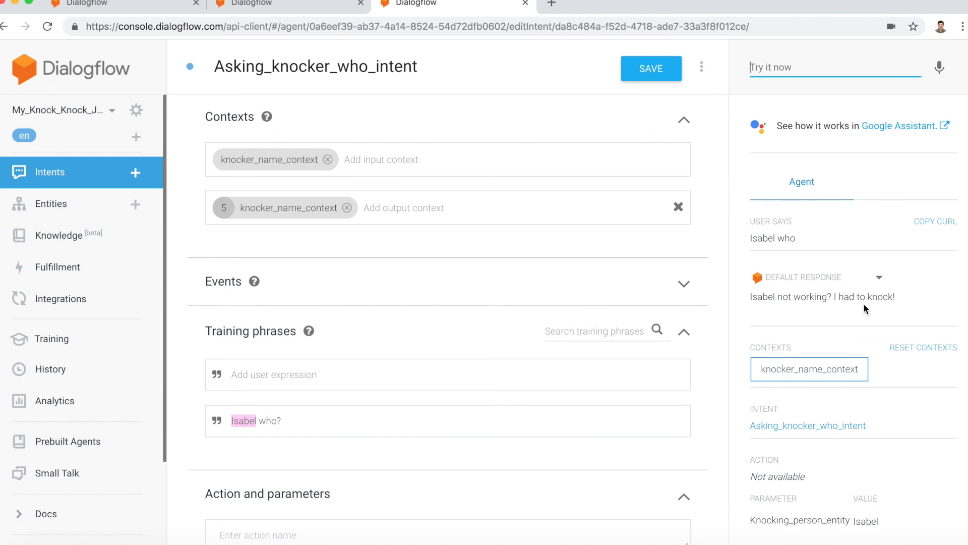
pyautogui.scroll(-1, 855, 400)
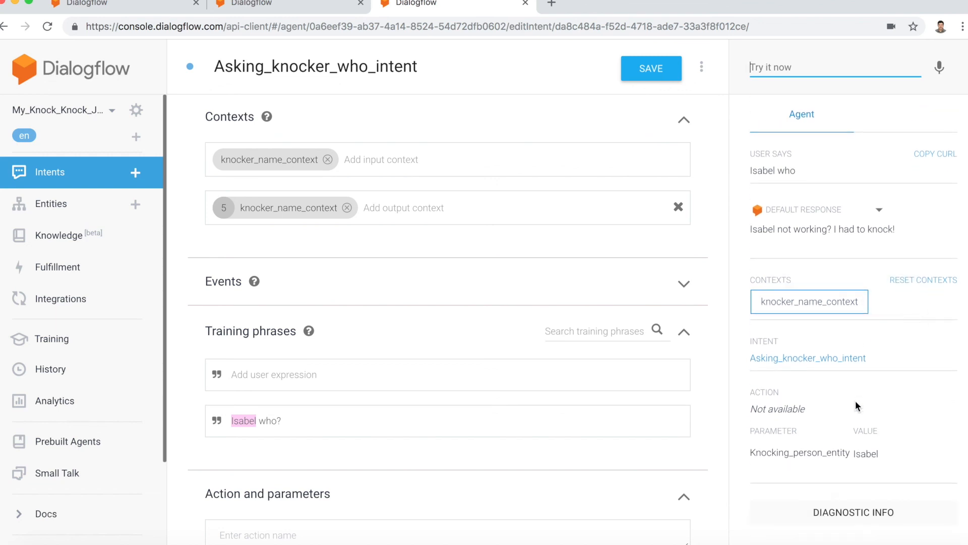
pyautogui.scroll(1, 856, 402)
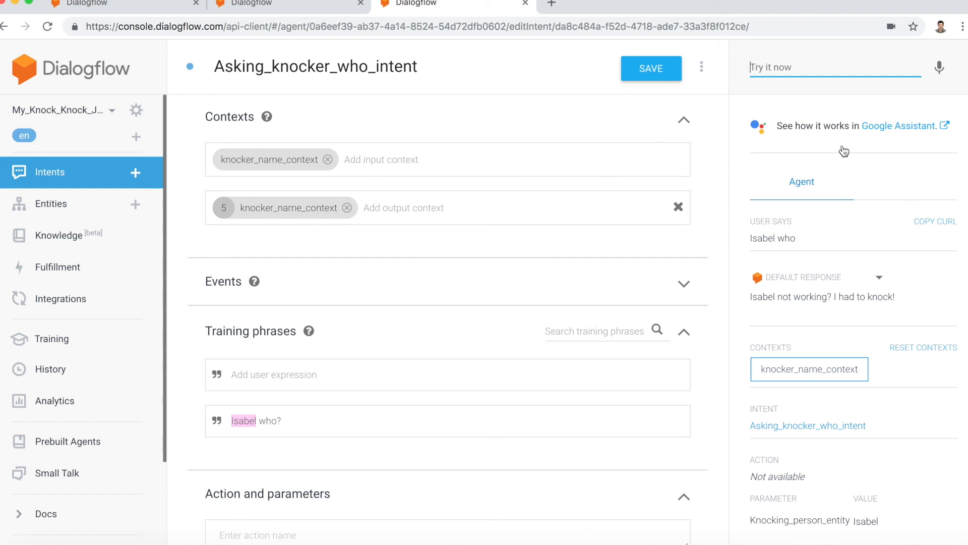
# Step: Switch to the Actions on Google simulator, start talking to My Comedian Buddy and send it "I am bored make me laugh"
pyautogui.click(890, 127)
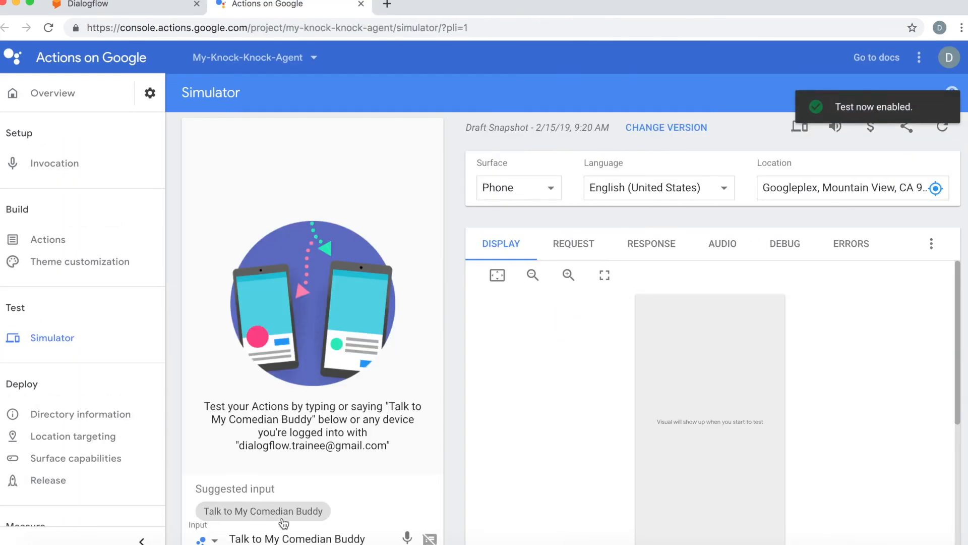
pyautogui.press('Return')
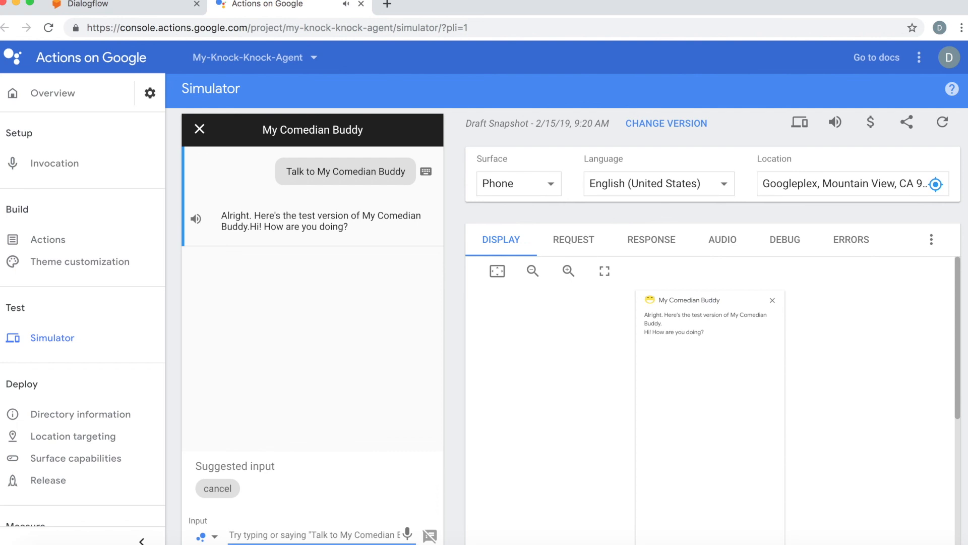
pyautogui.write('I am bo')
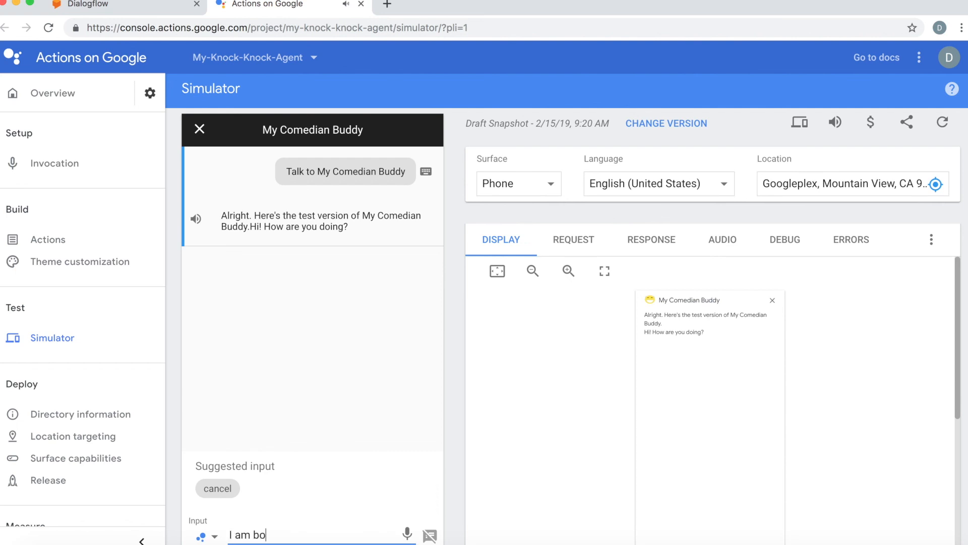
pyautogui.write('red make me laugh')
pyautogui.press('Return')
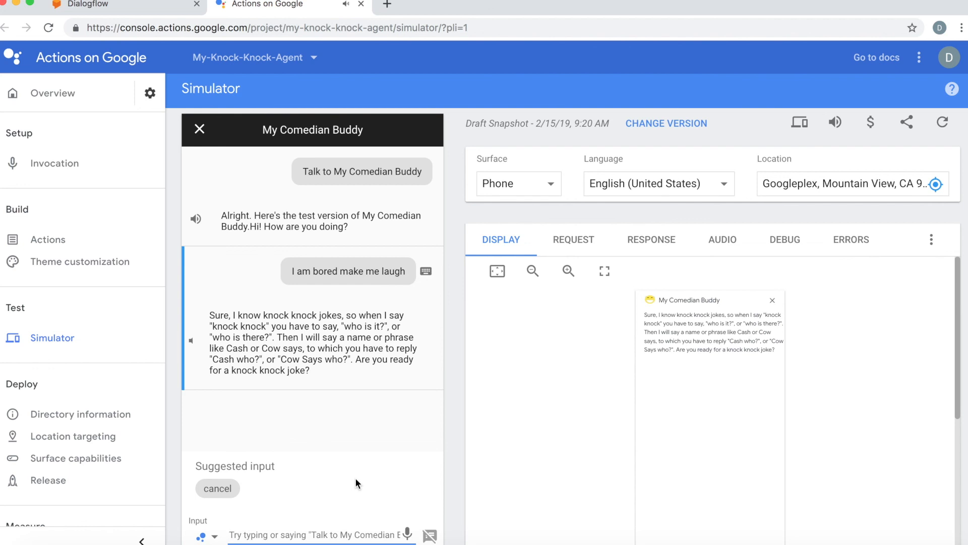
# Step: Accept the knock-knock joke with "sure", then answer by voice with "who is there" and start the next voice reply
pyautogui.write('sure')
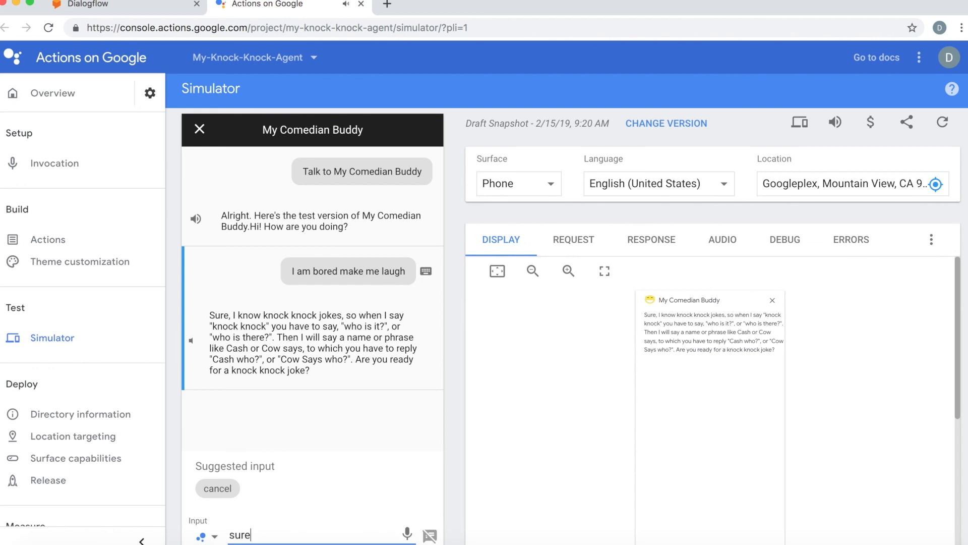
pyautogui.press('Return')
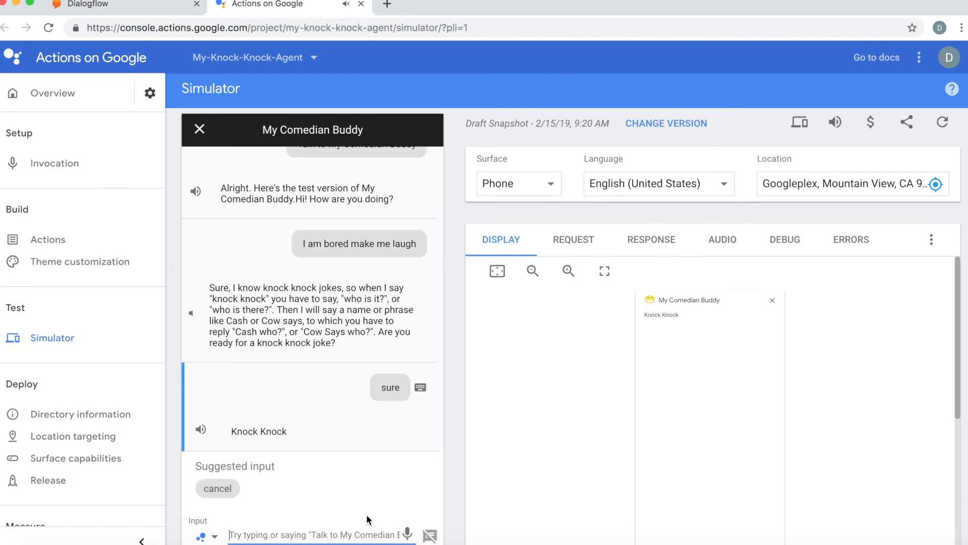
pyautogui.click(407, 534)
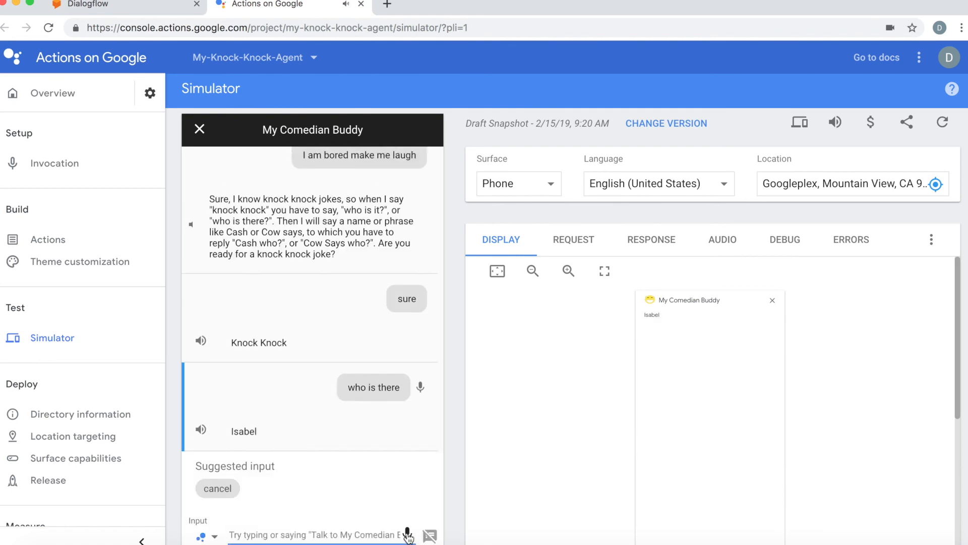
pyautogui.click(407, 534)
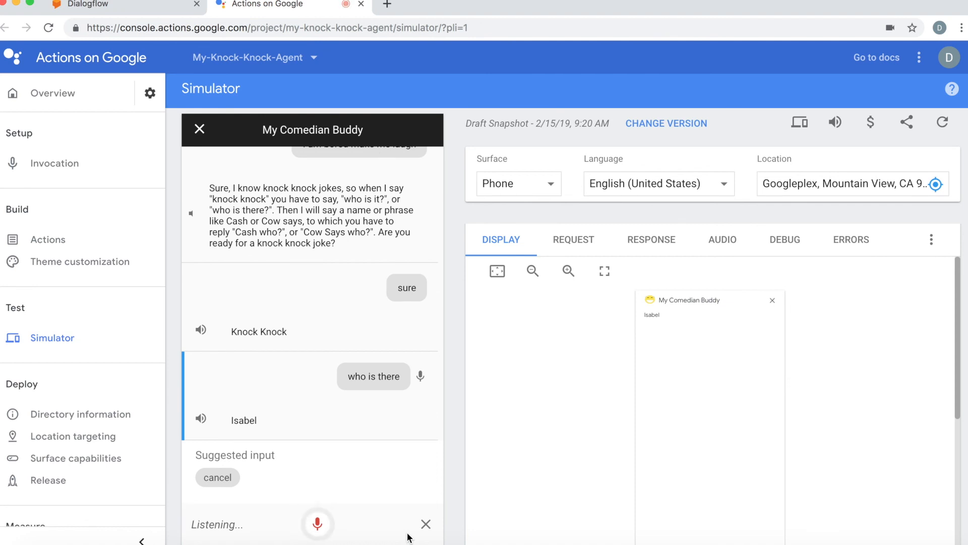